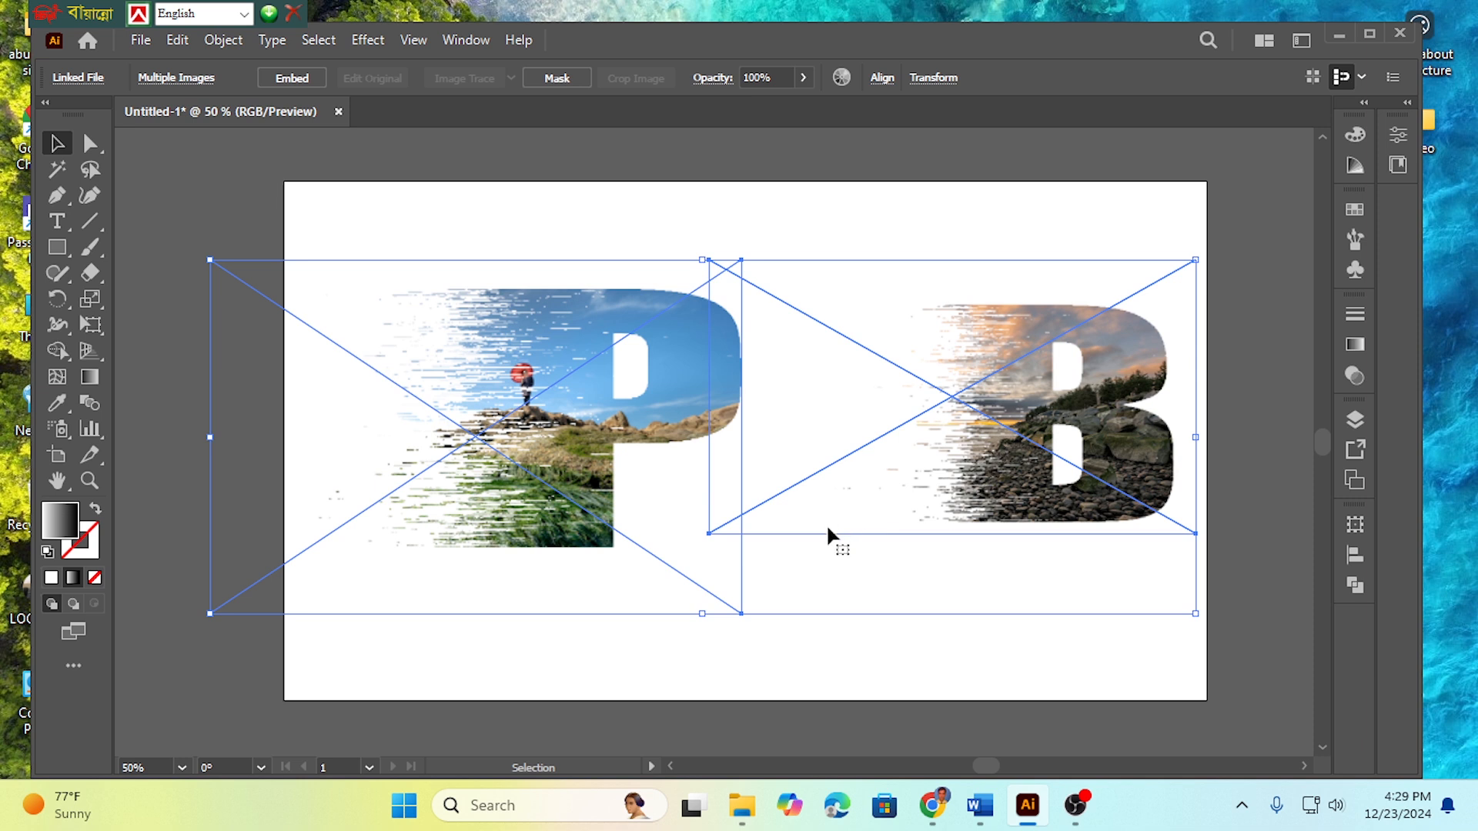
Delete the existing photo-filled letters and add the text "B" in the Impact font on the empty artboard.
key("Delete")
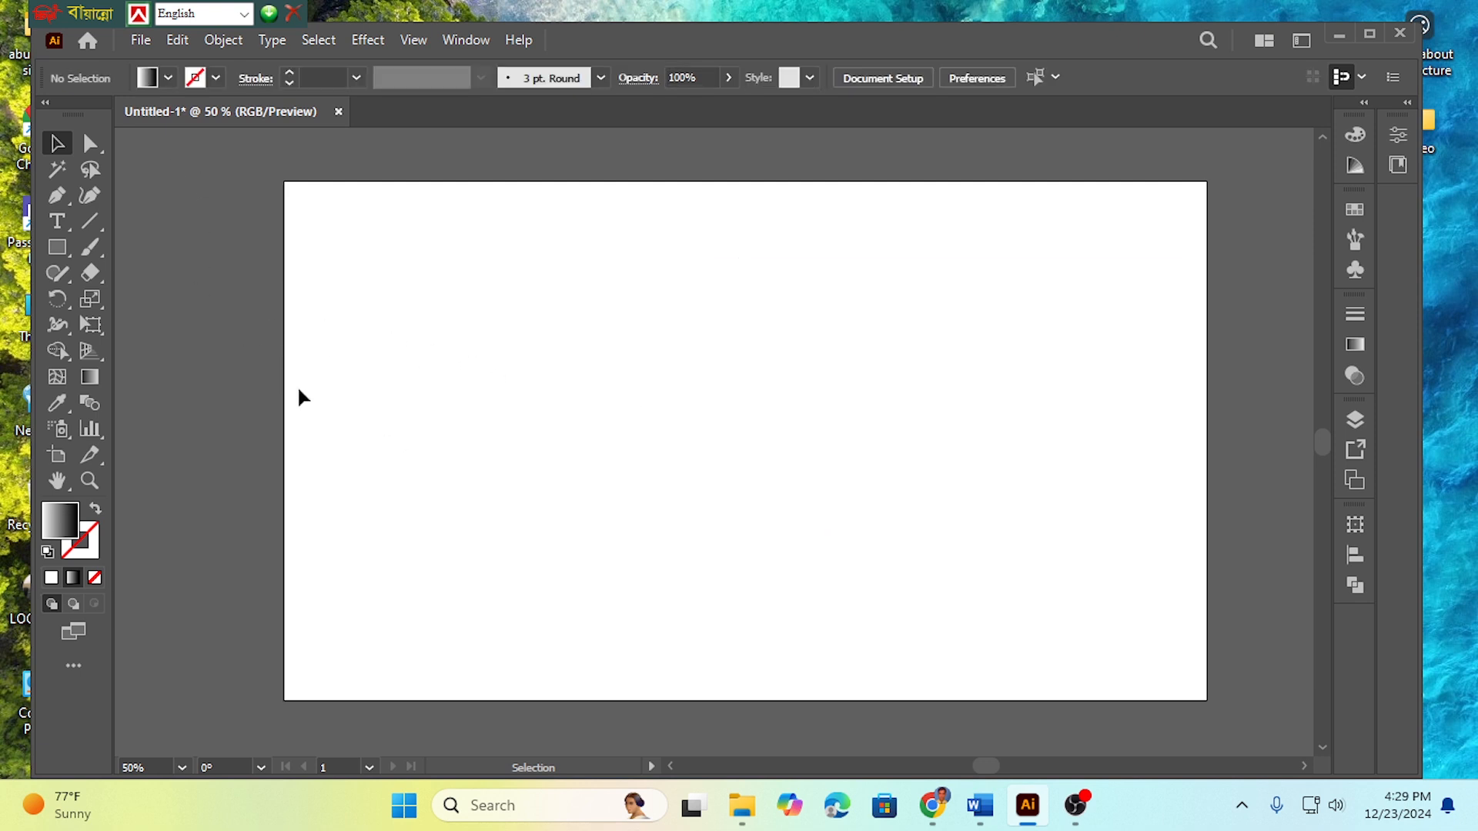
left_click(62, 227)
left_click(534, 383)
key("BackSpace")
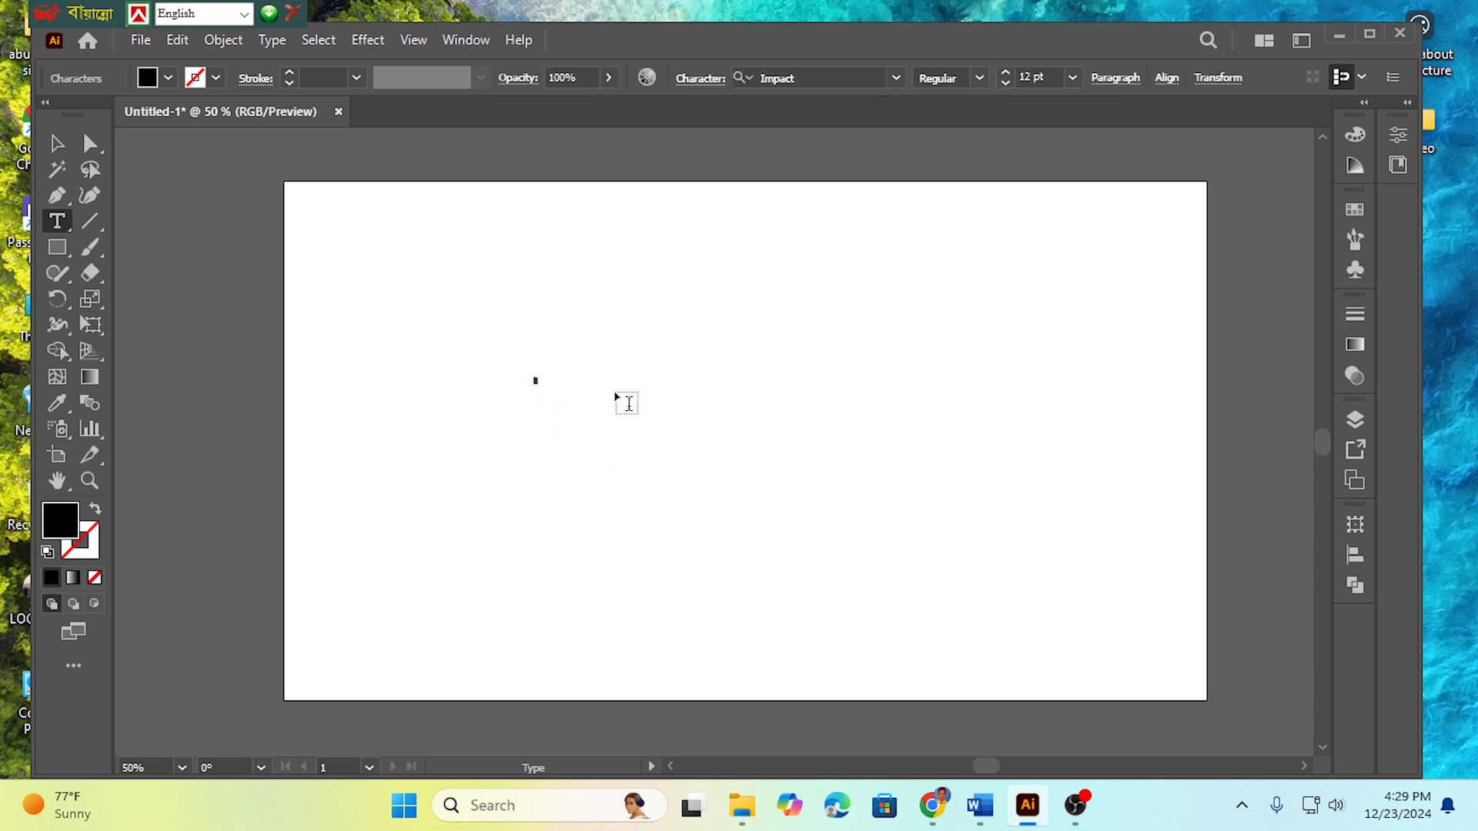
left_click(56, 144)
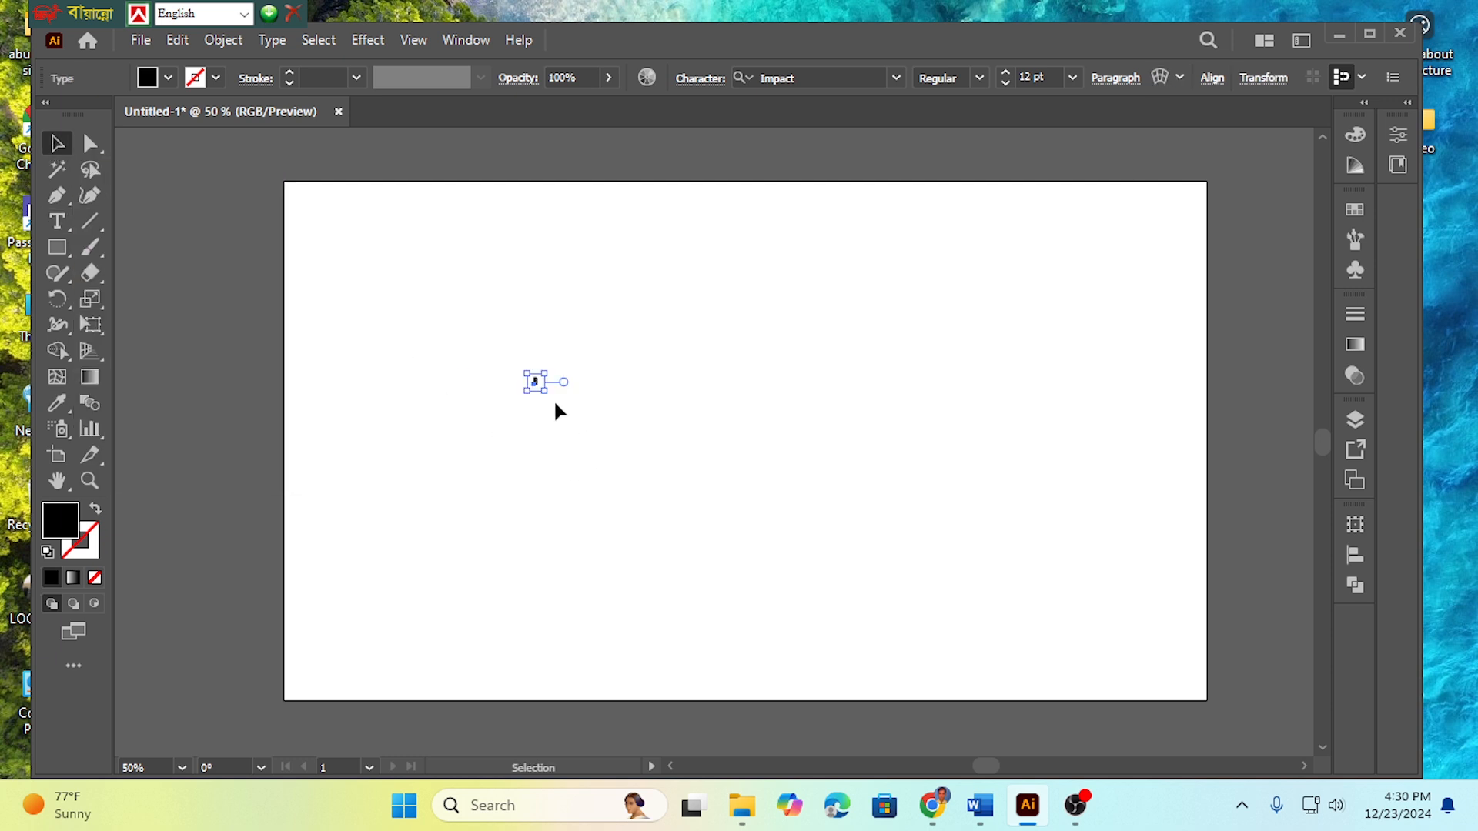
Scale the letter B up to a font size of about 502 pt and position it in the middle of the artboard.
left_click_drag(544, 391, 754, 559)
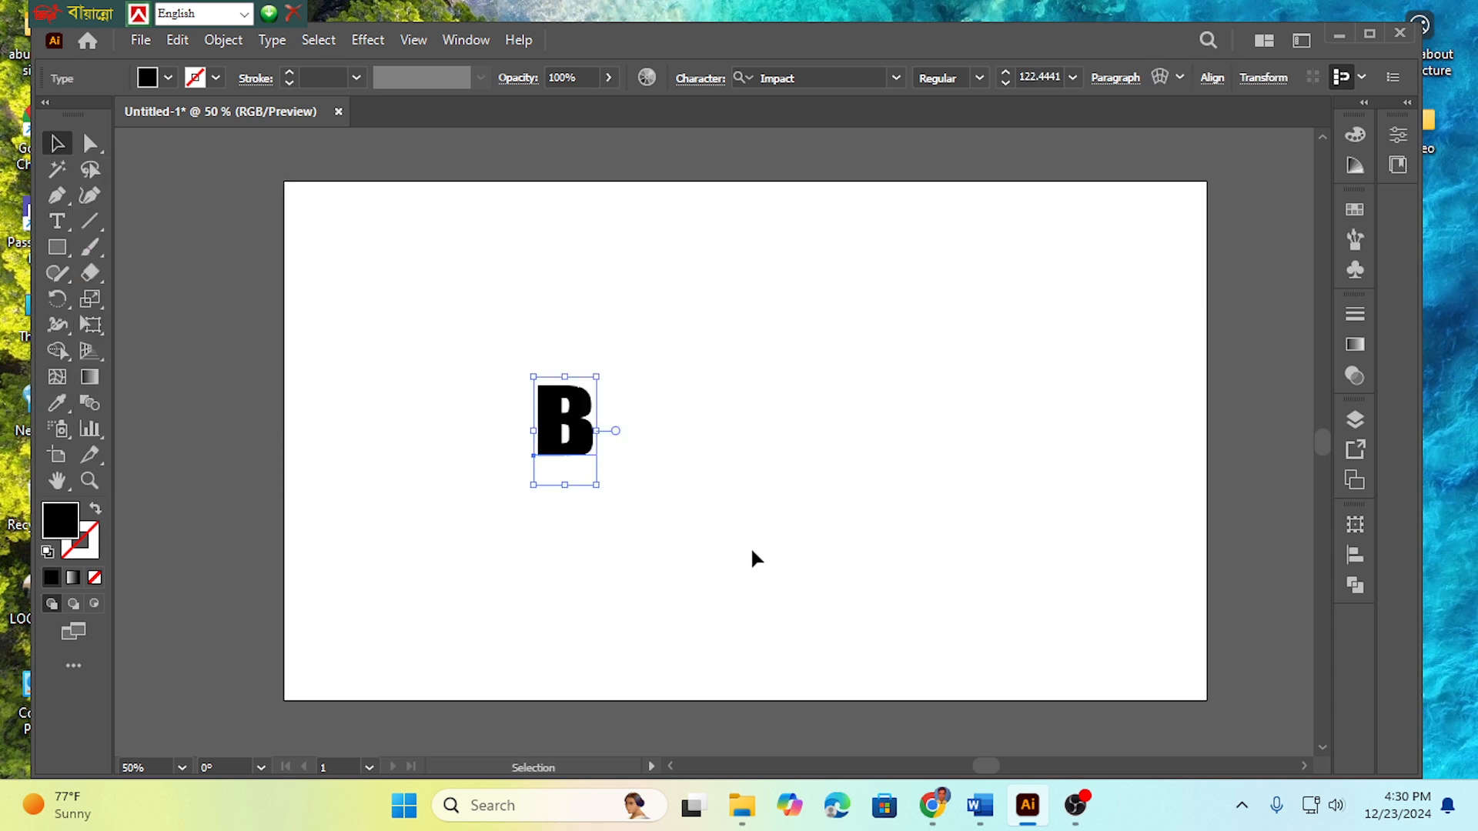
left_click_drag(598, 483, 681, 638)
left_click_drag(634, 515, 628, 315)
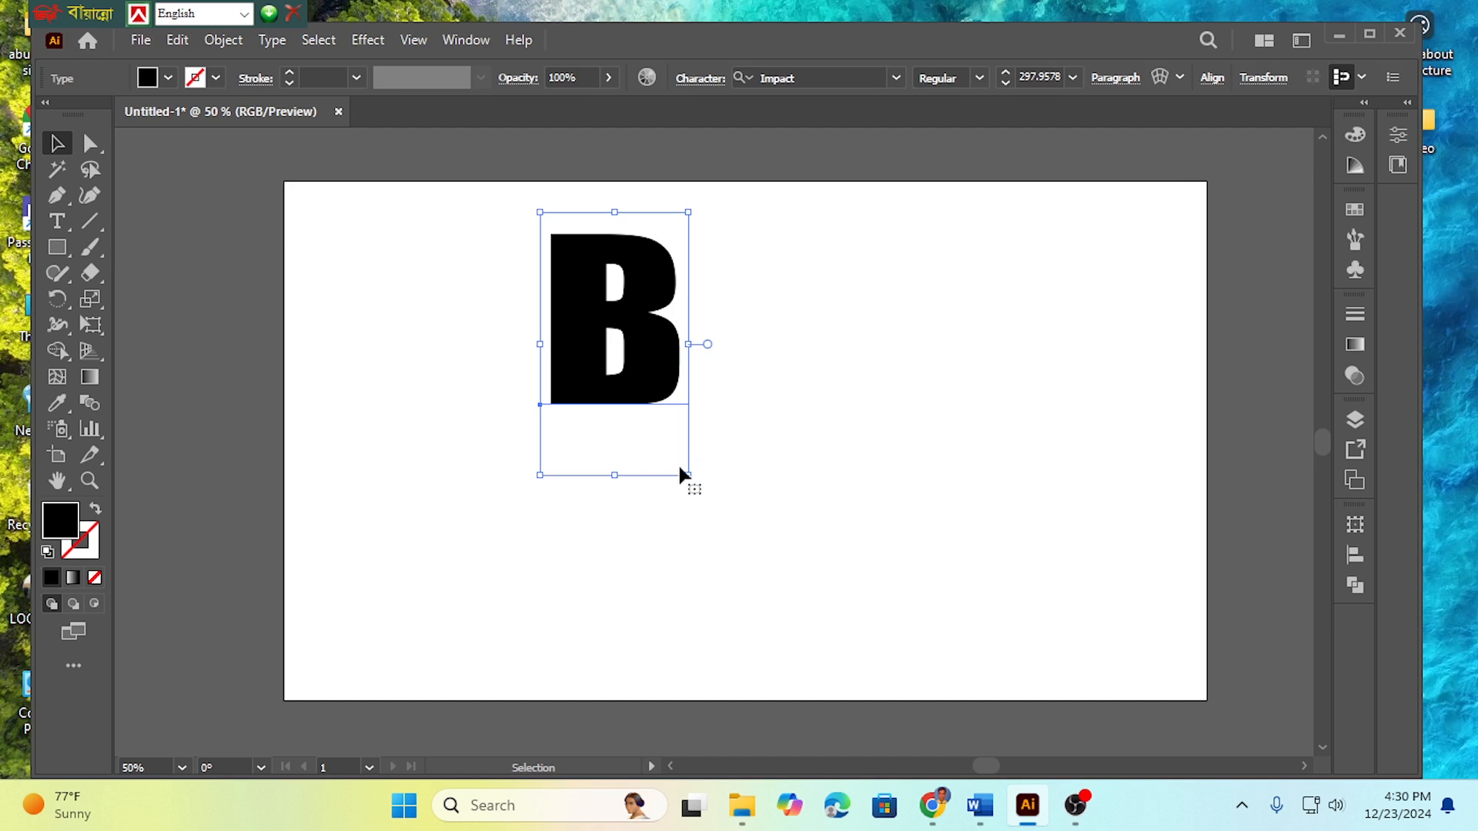
left_click_drag(688, 474, 831, 656)
left_click(495, 366)
left_click_drag(629, 407, 680, 449)
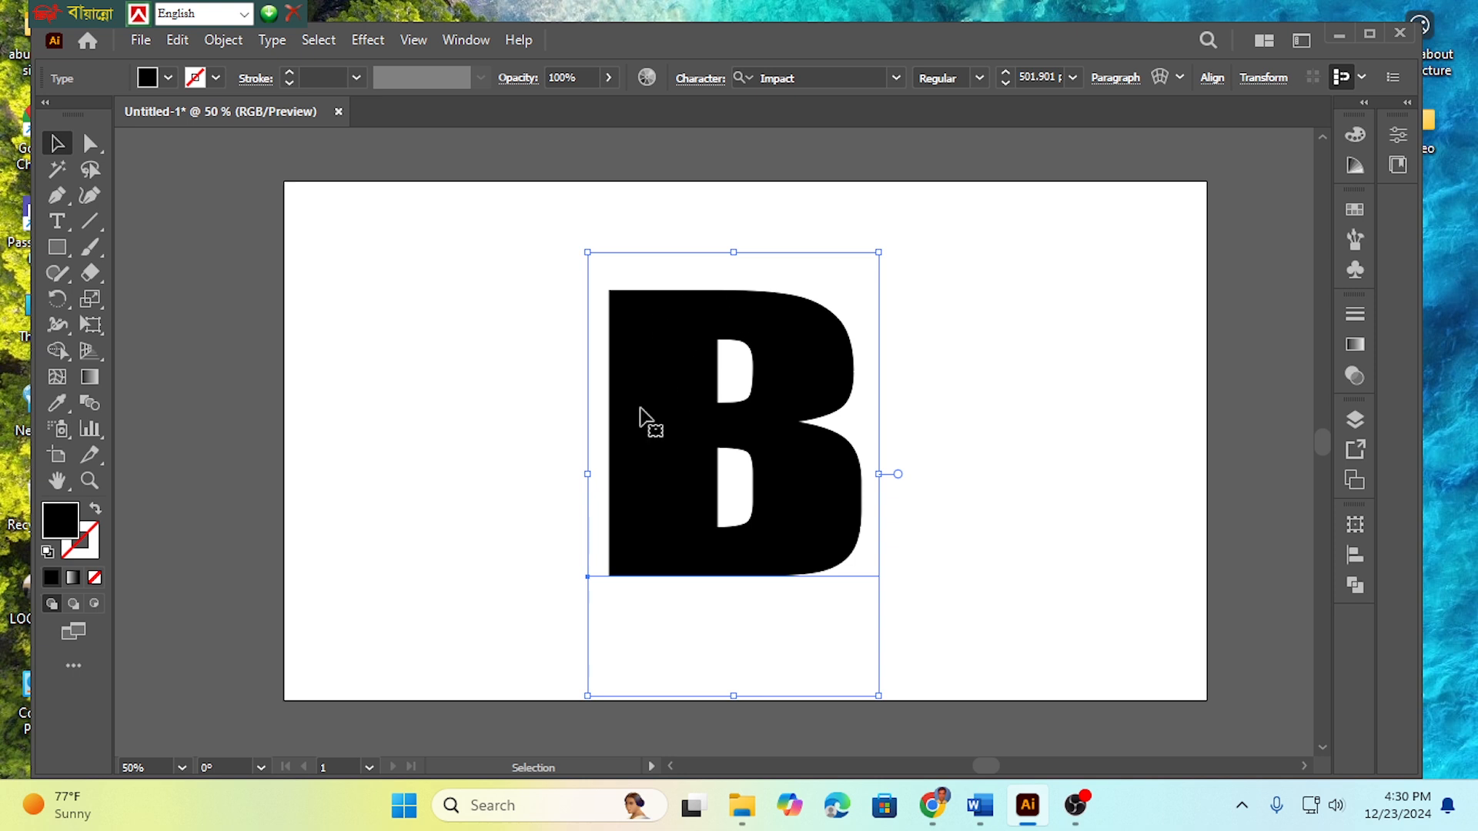
Convert the letter B from live text to outlines and deselect it.
right_click(668, 365)
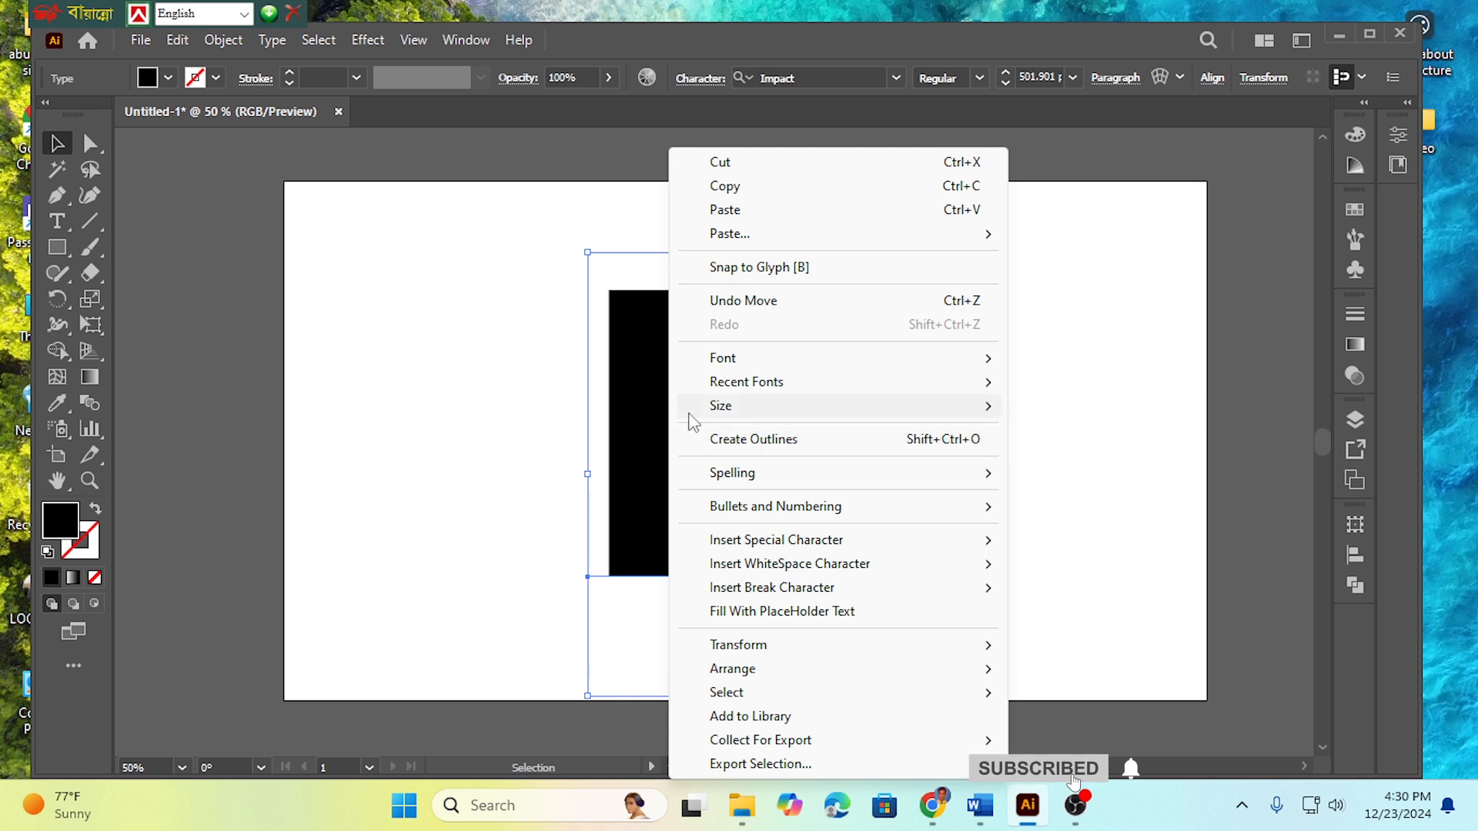
left_click(766, 445)
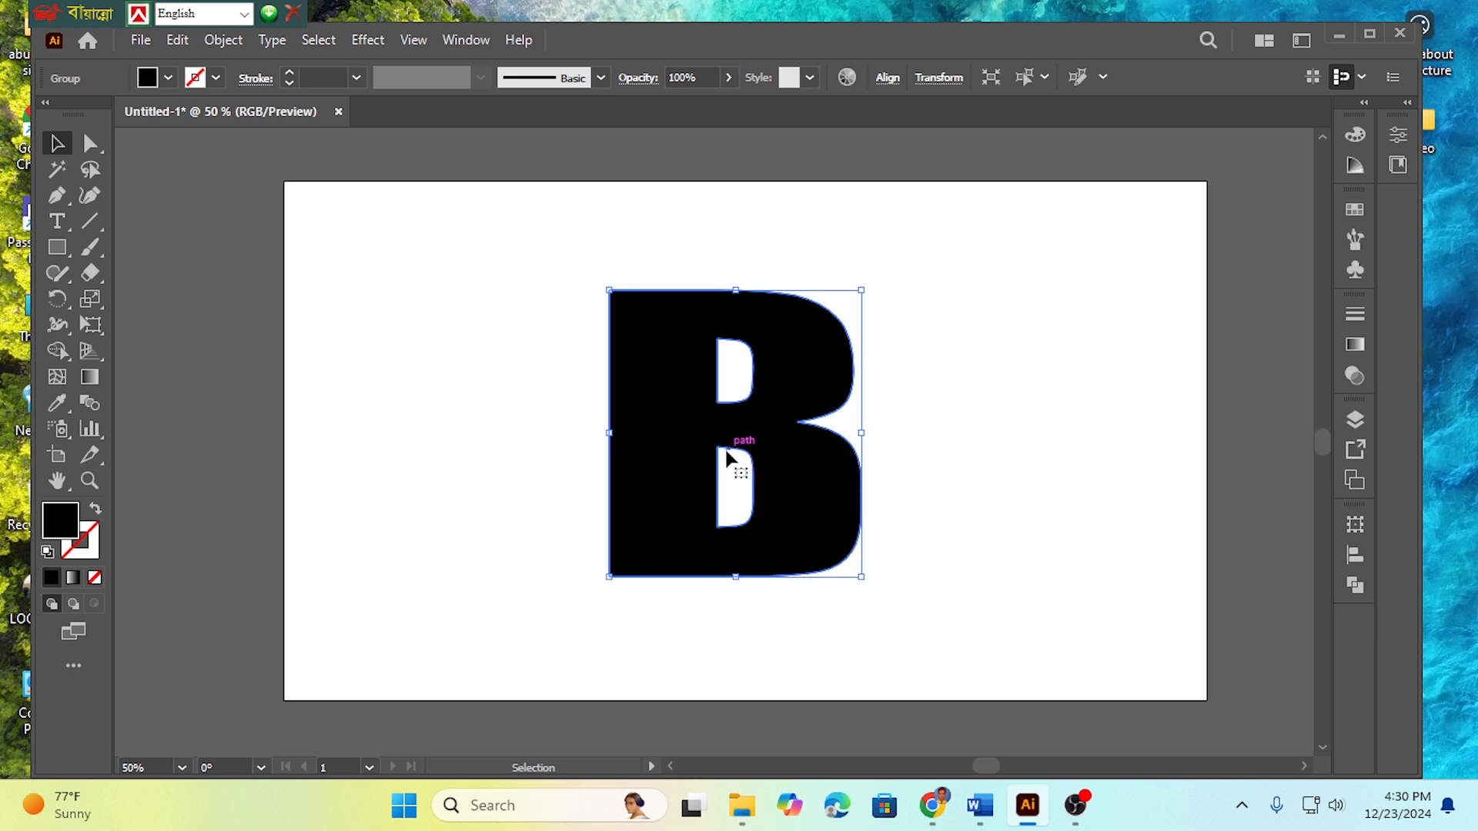
left_click(469, 376)
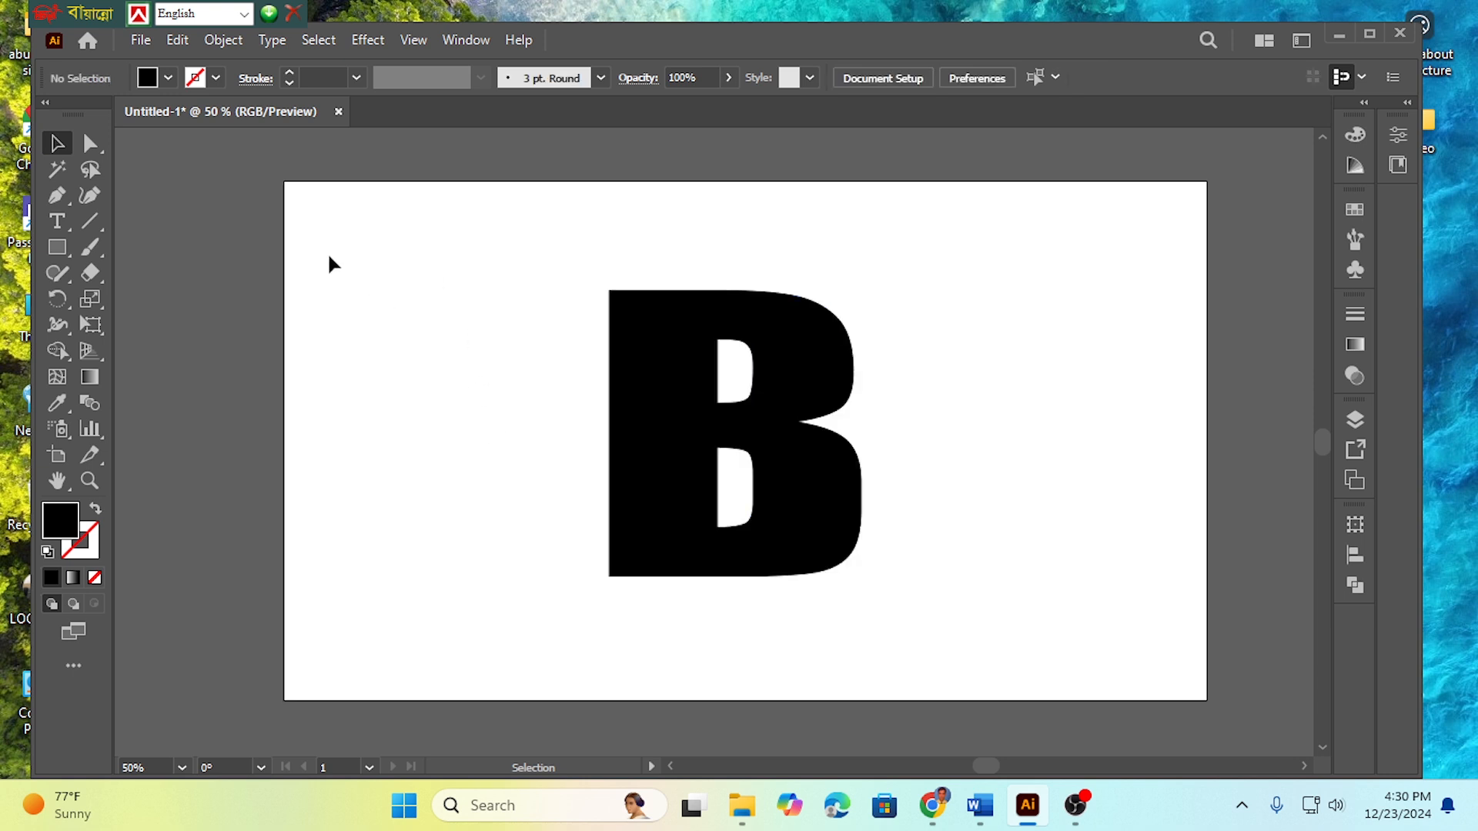
Move both corner anchor points of the B's straight edge horizontally outward, stretching its stem to about three times its width.
left_click(90, 144)
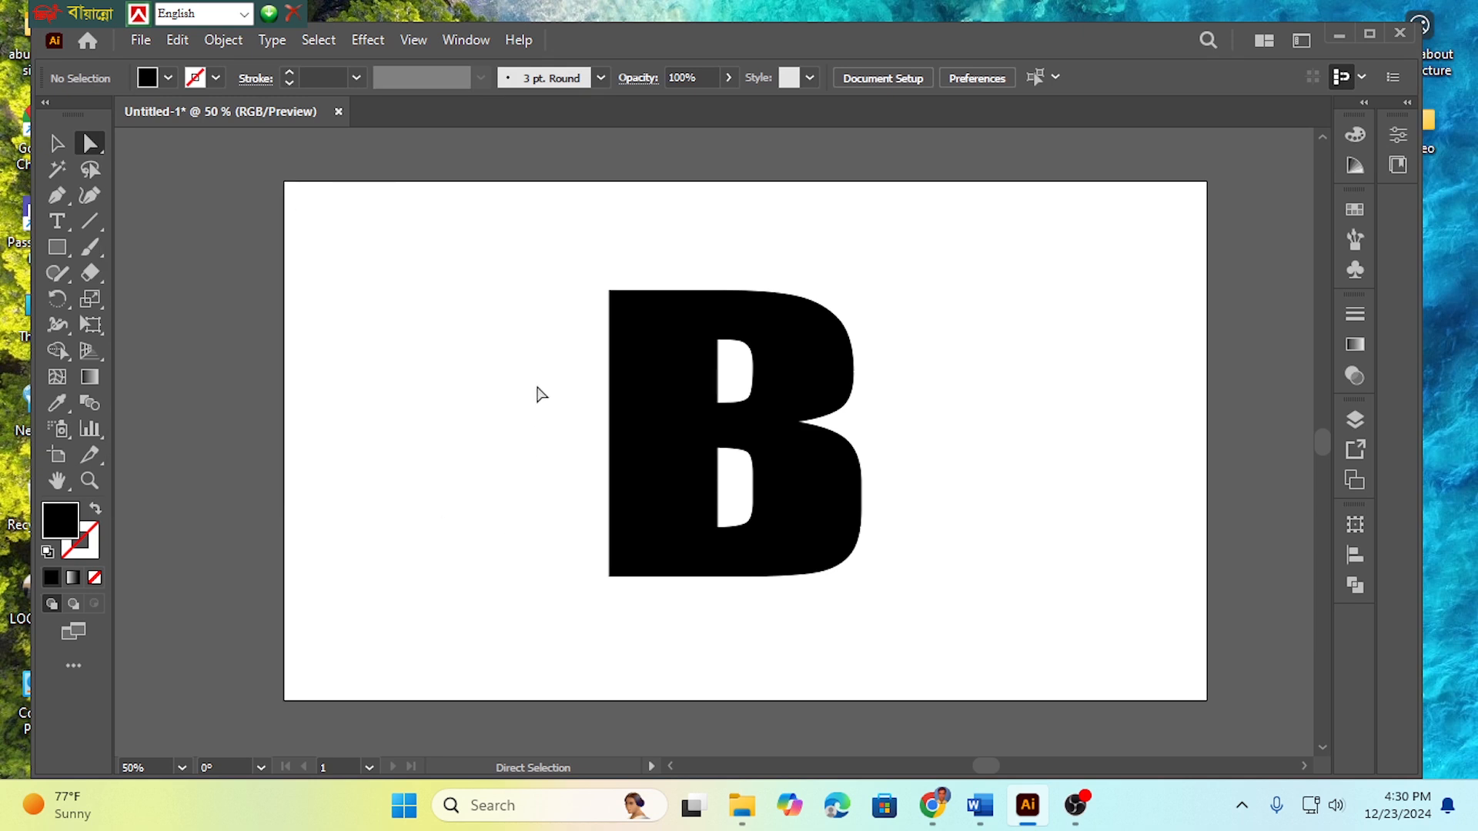
left_click_drag(569, 254, 638, 596)
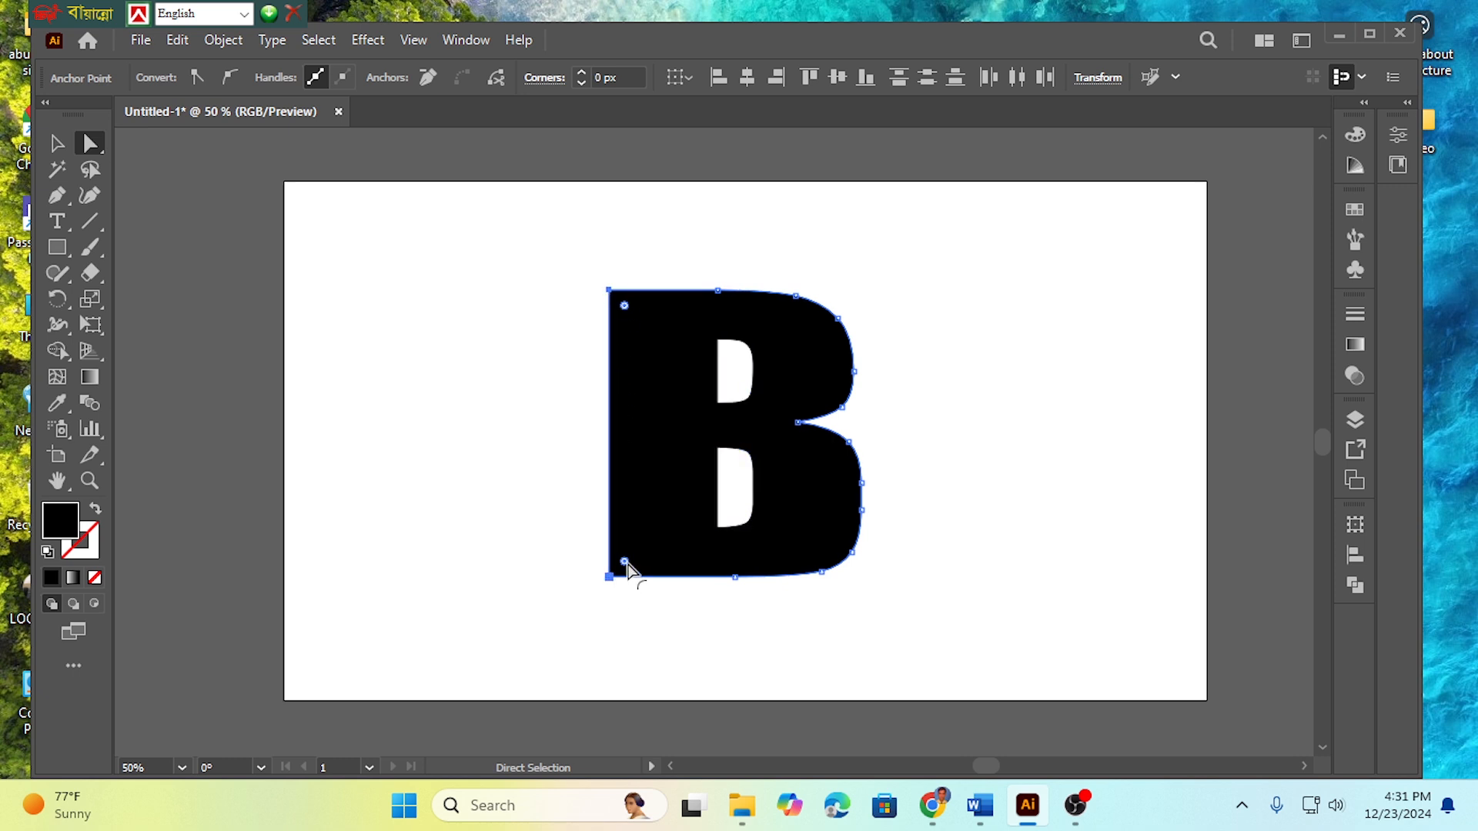
left_click(610, 291)
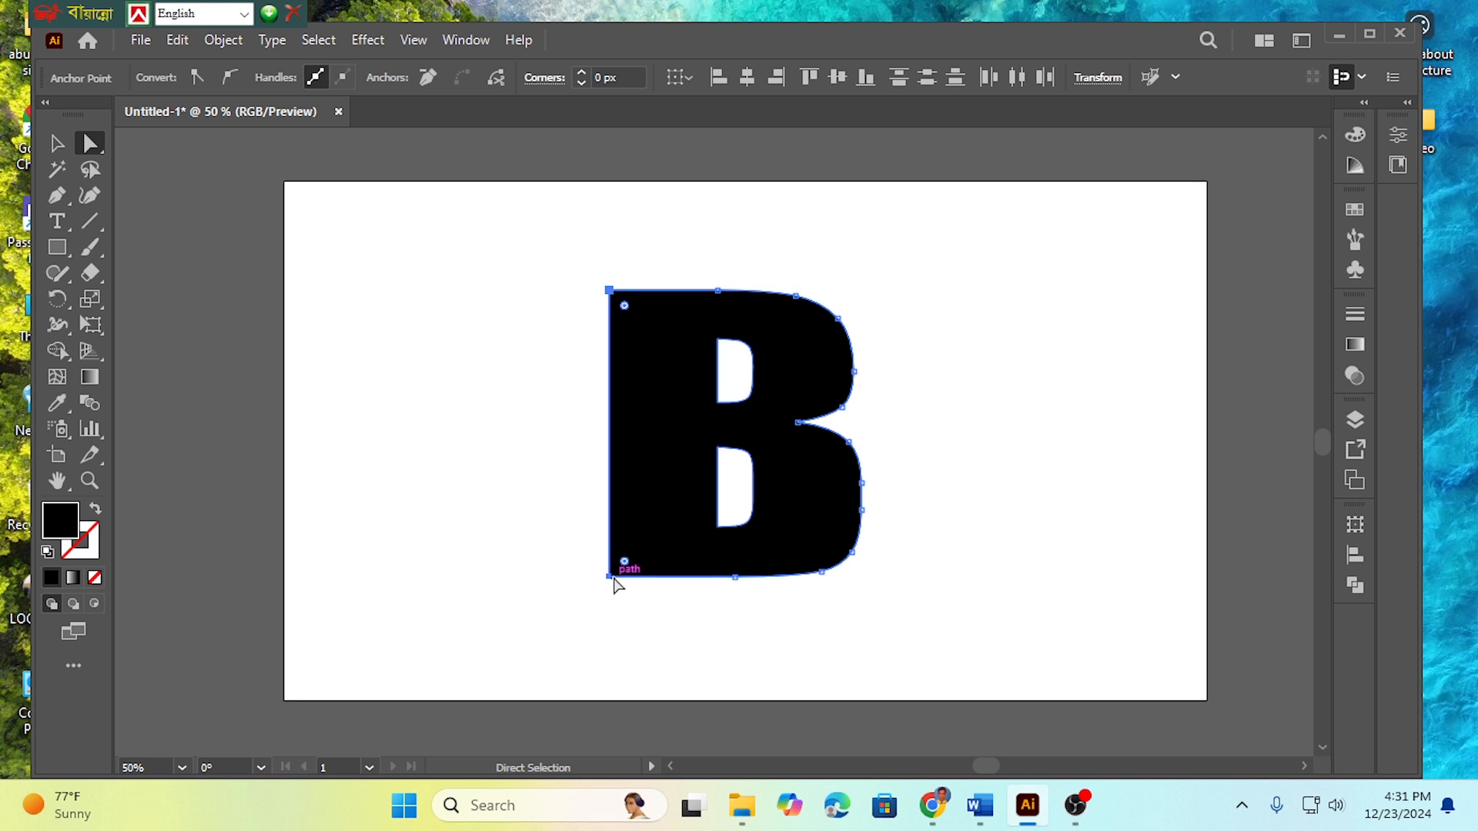
left_click_drag(610, 577, 402, 578)
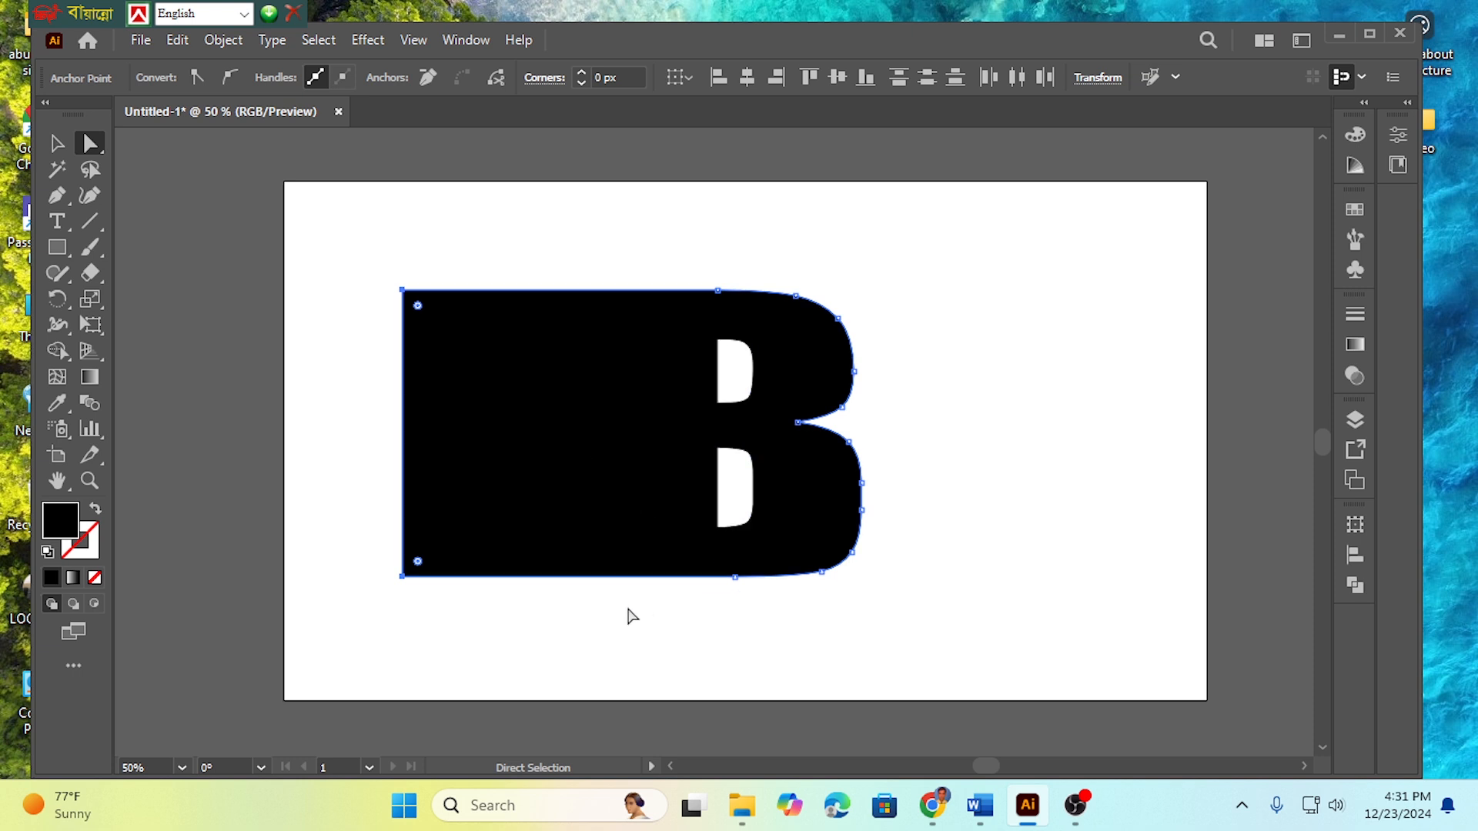
left_click(616, 625)
Fill the stretched B with a linear white-to-black gradient at 0°, with white on the stem side.
left_click_drag(348, 248, 657, 507)
left_click(1356, 345)
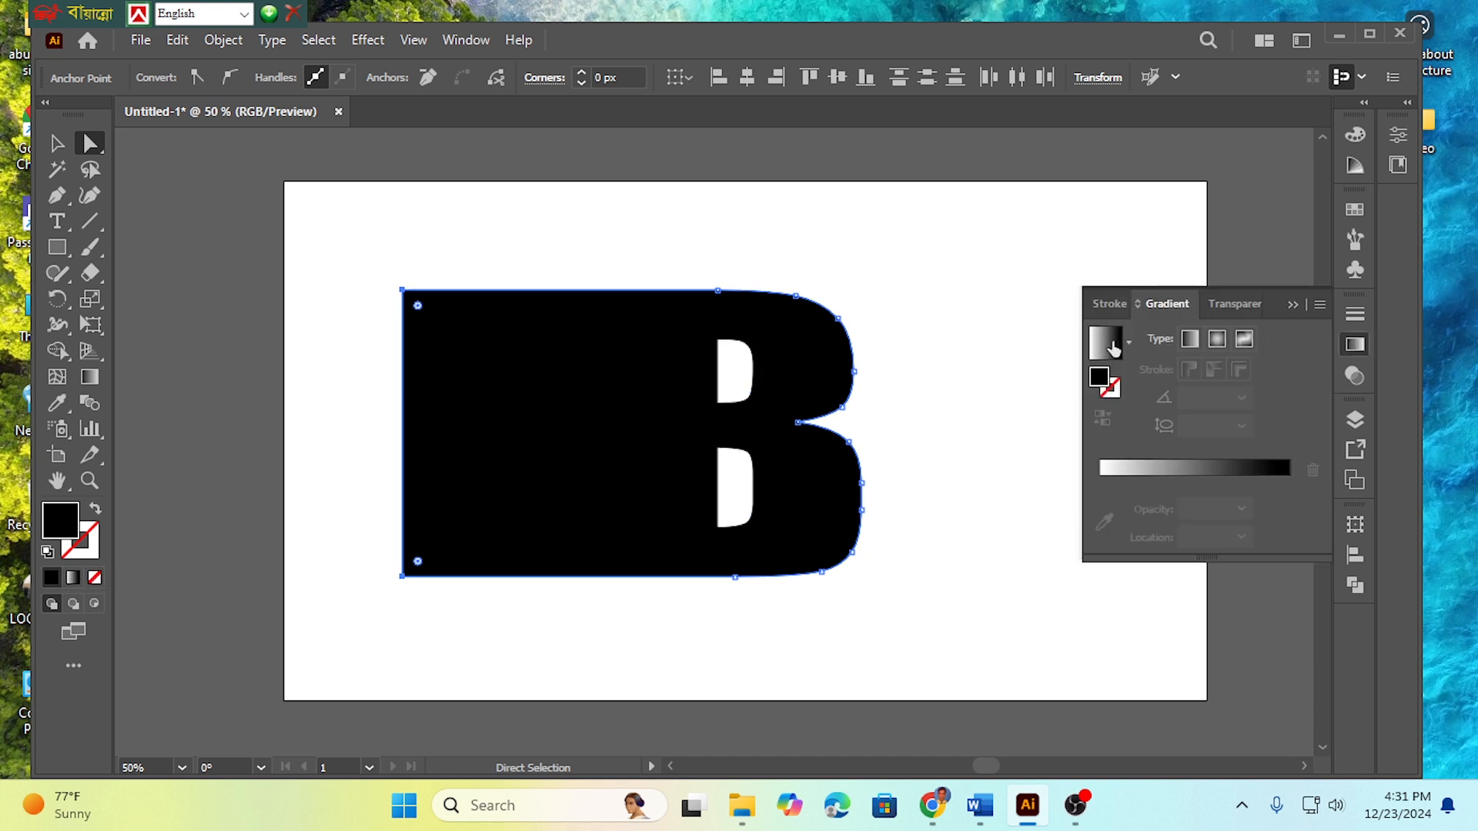
left_click(1107, 344)
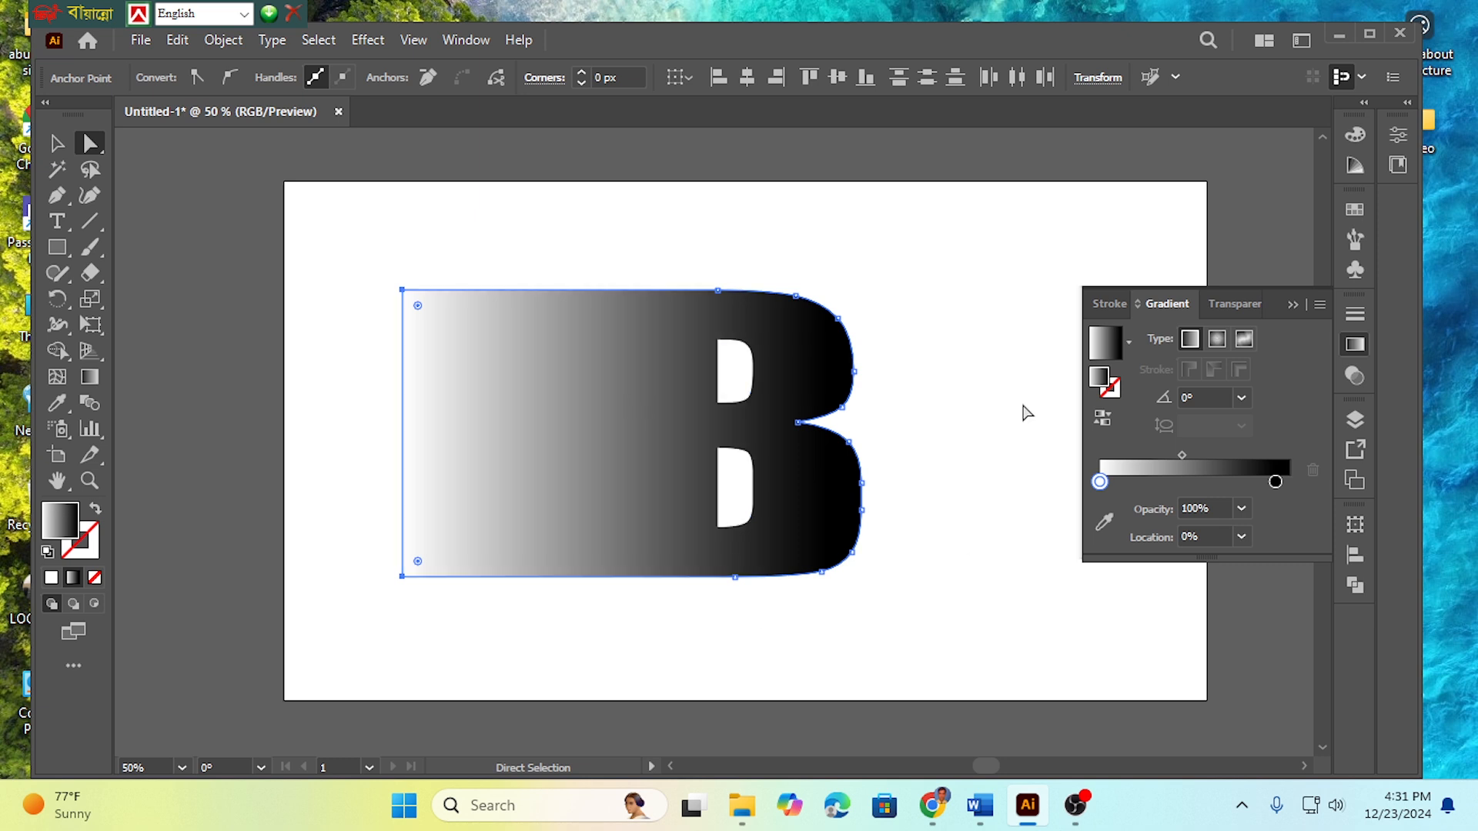
left_click(1008, 392)
Apply the Pixelate Mezzotint effect with type Long Lines to the whole letter B, after previewing Fine Dots.
left_click_drag(478, 244, 774, 624)
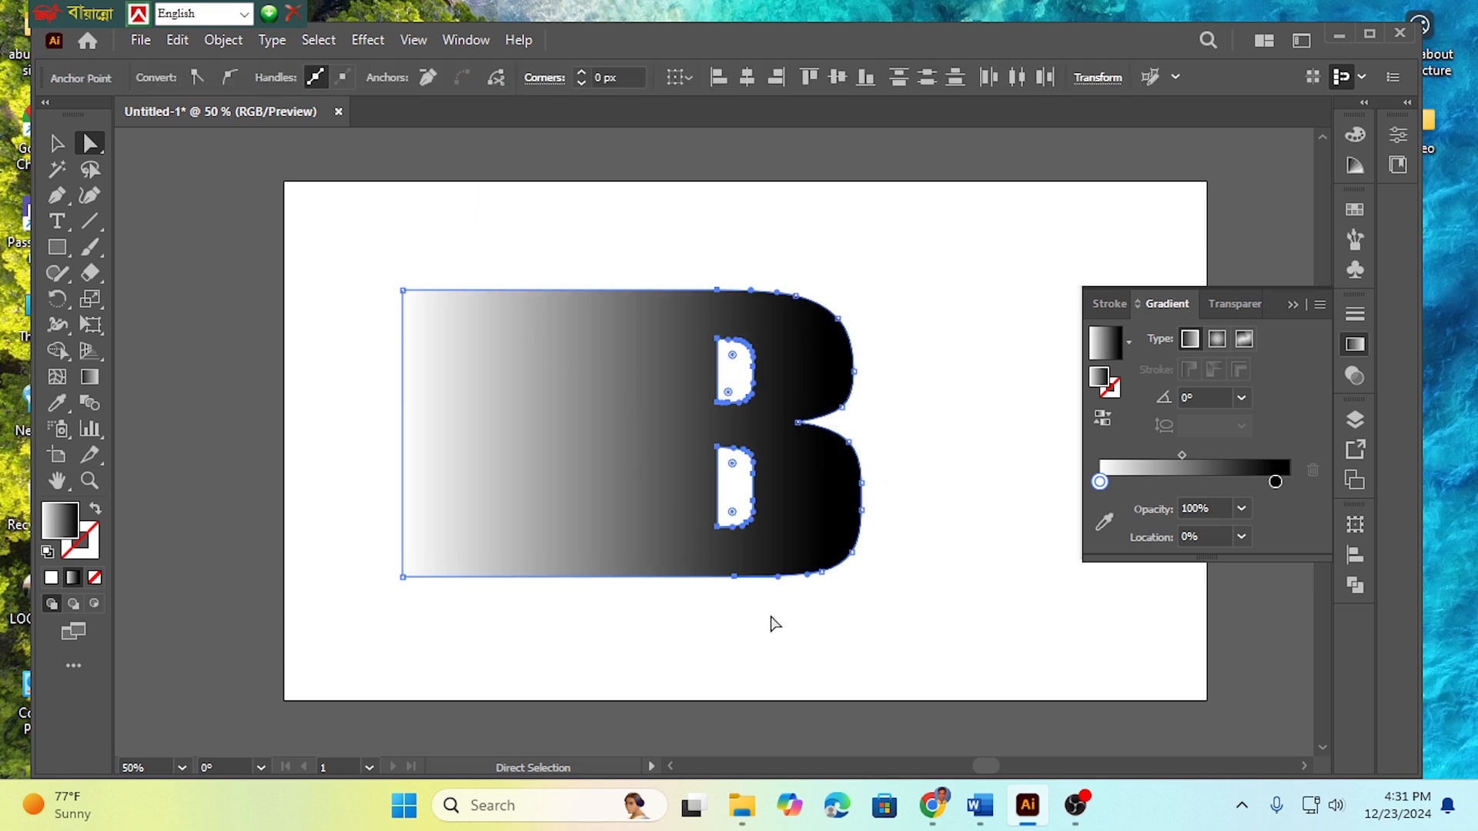
left_click(1293, 305)
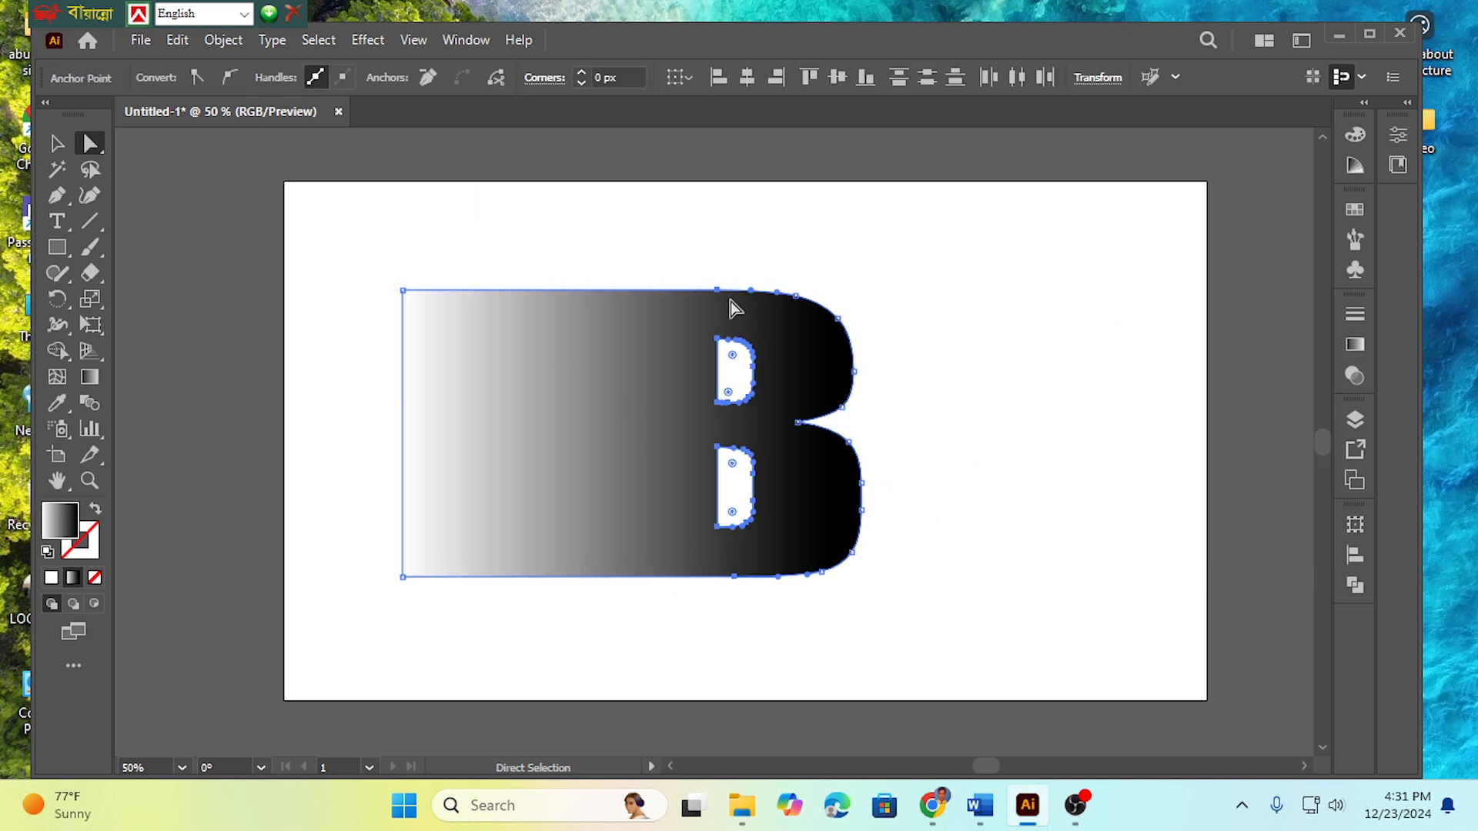
left_click(368, 42)
mouse_move(430, 456)
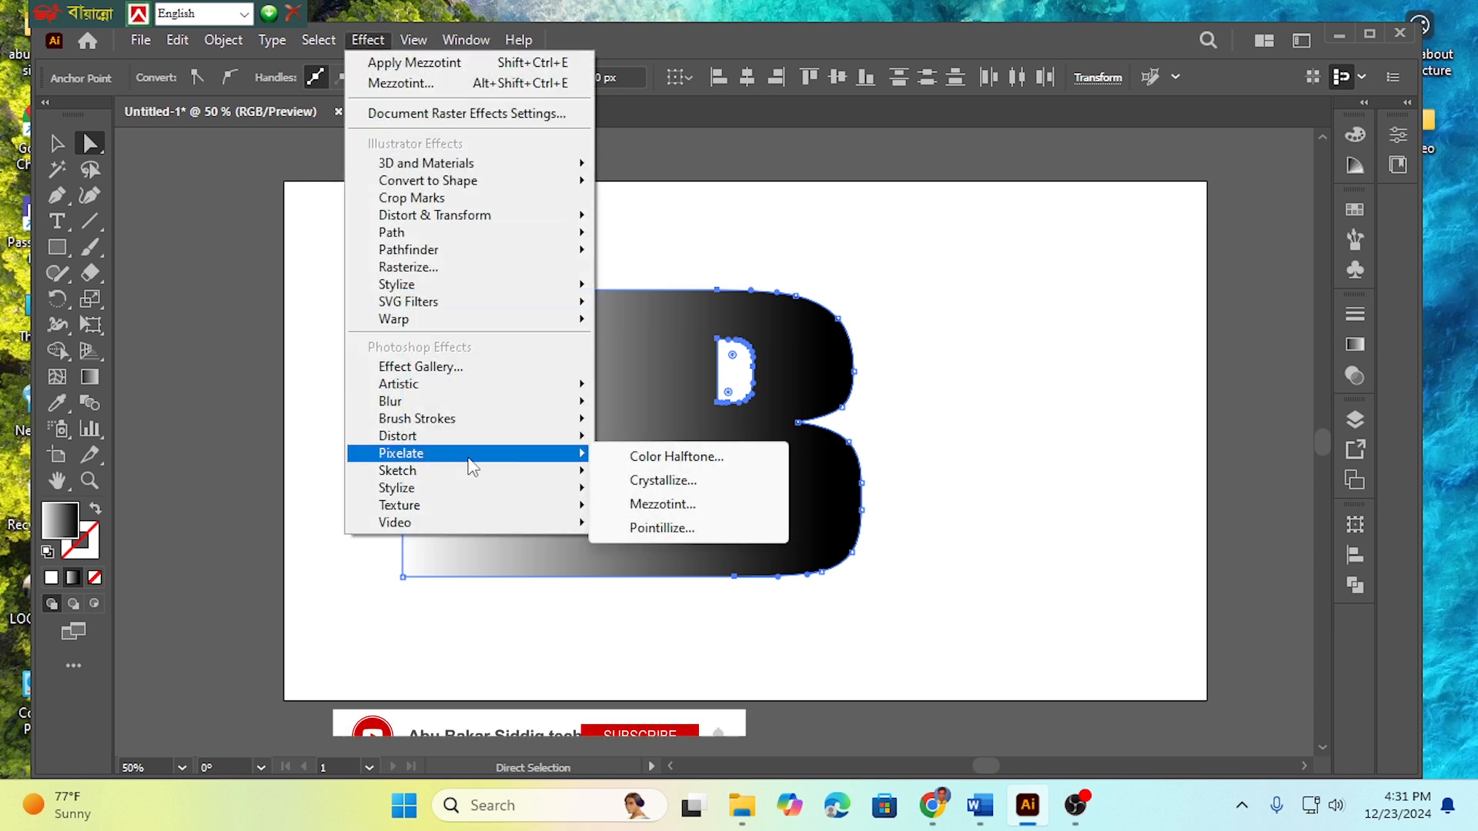
left_click(663, 505)
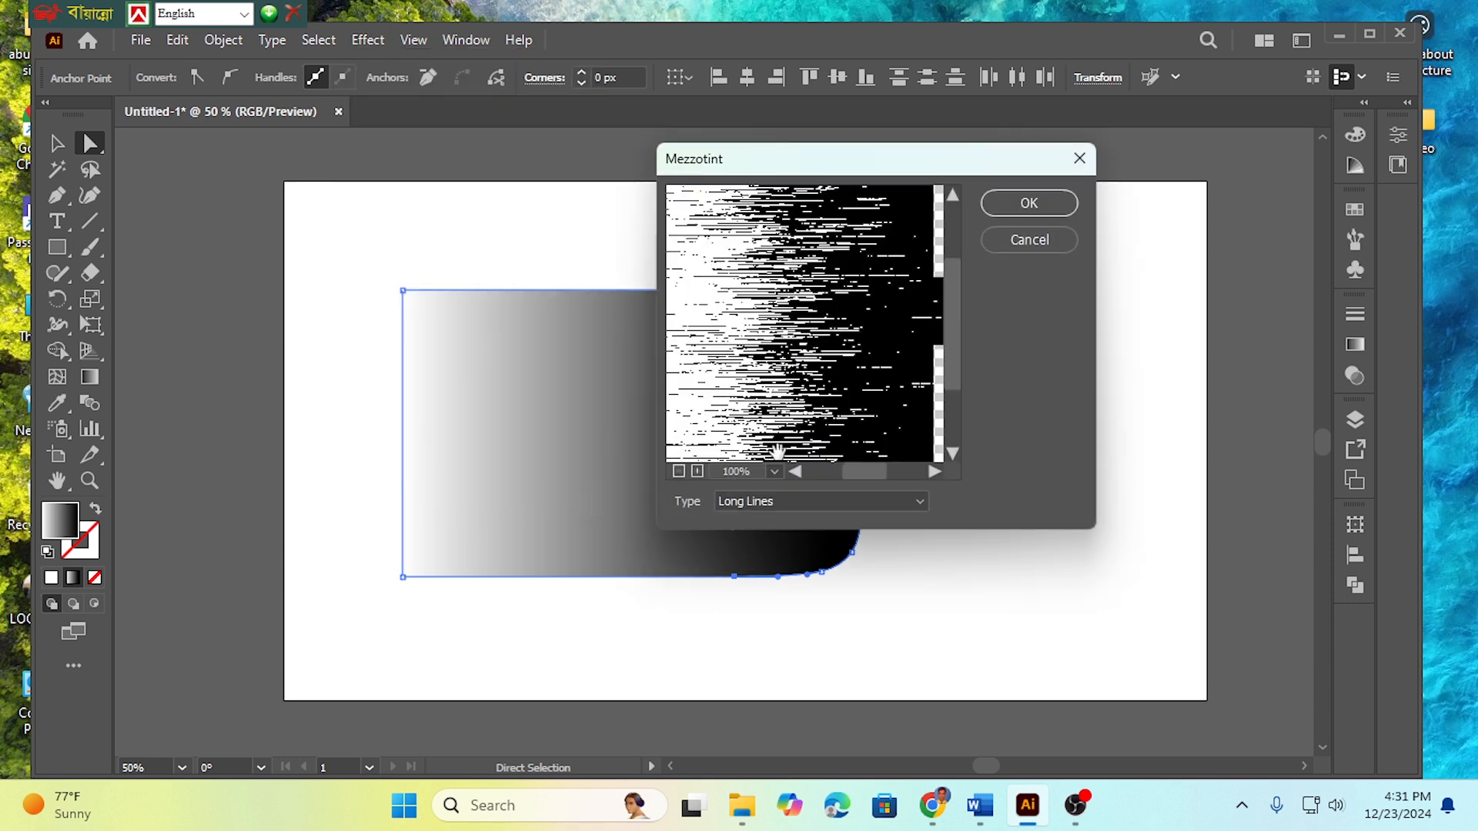
left_click(679, 472)
left_click(679, 472)
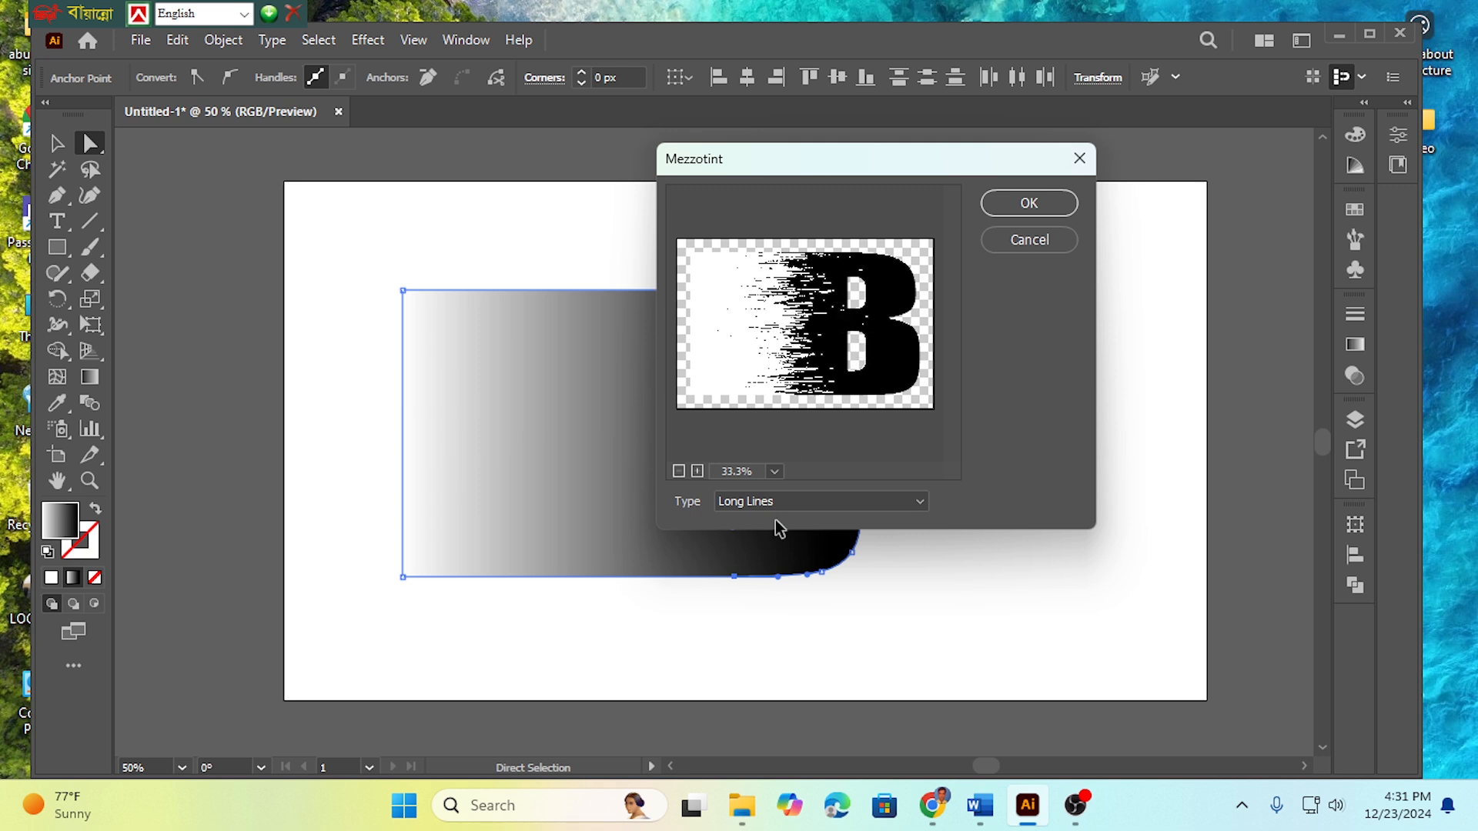
left_click(815, 511)
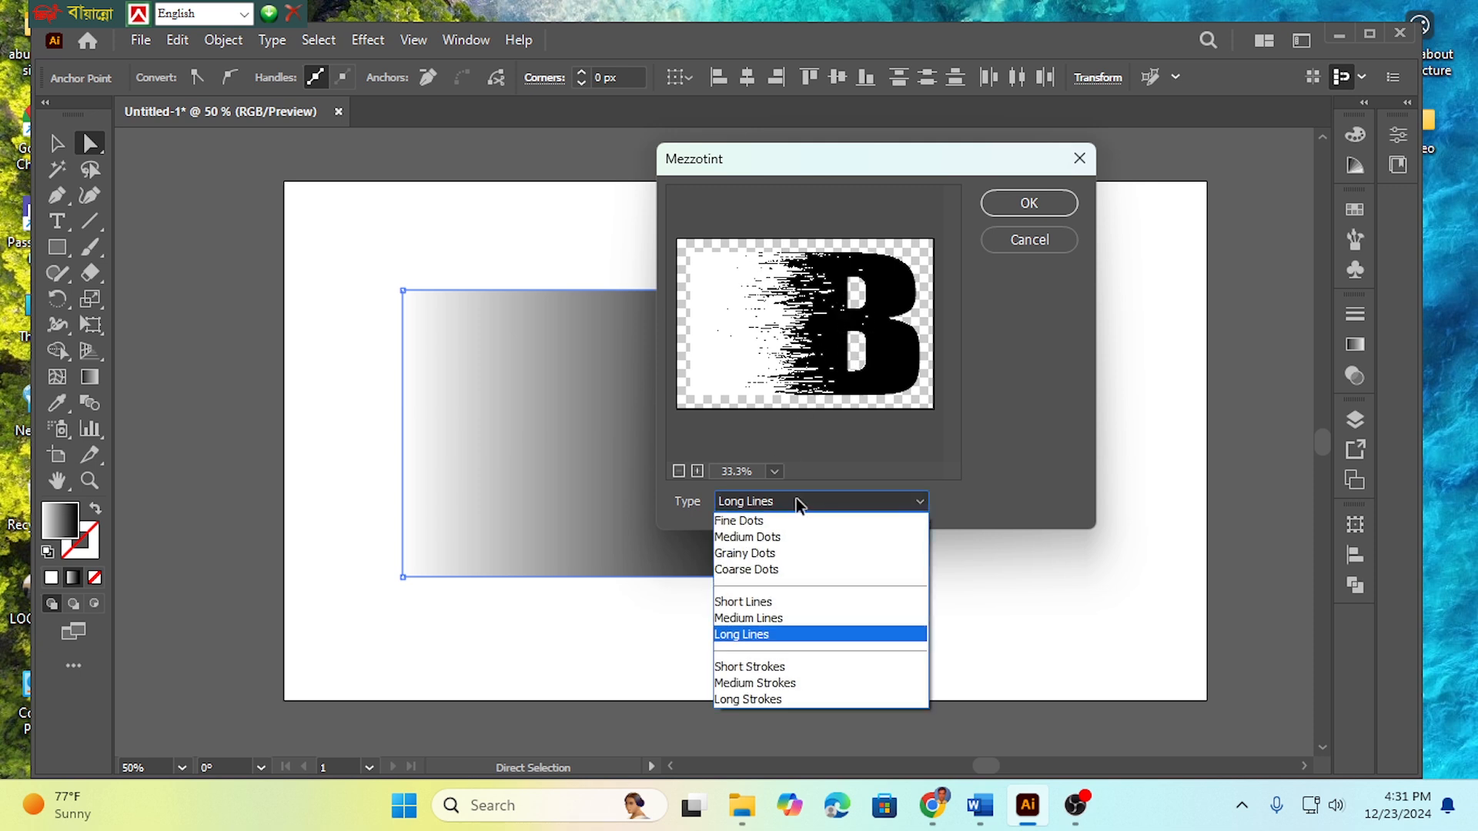
left_click(745, 523)
left_click(865, 505)
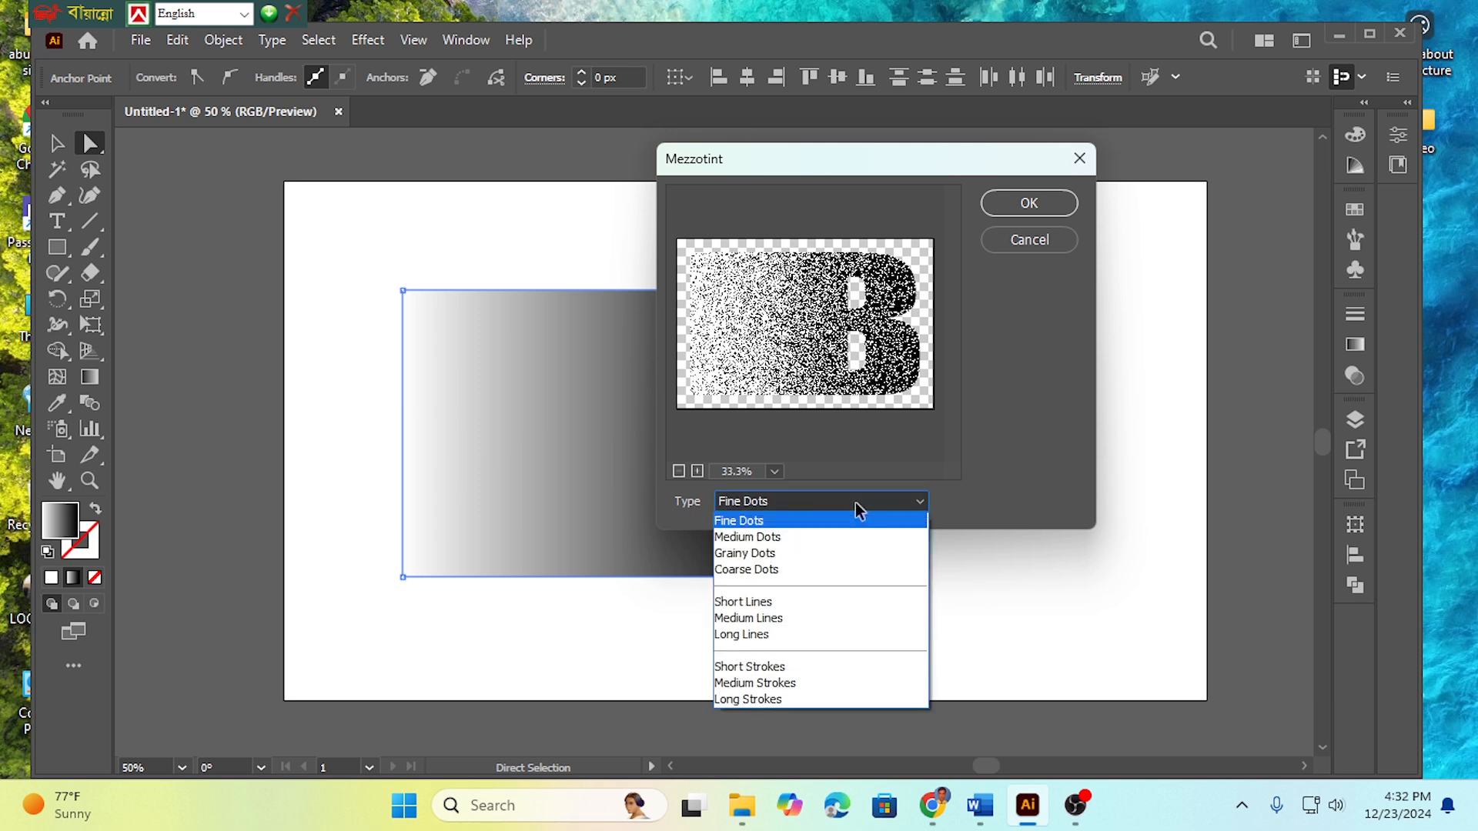
left_click(766, 640)
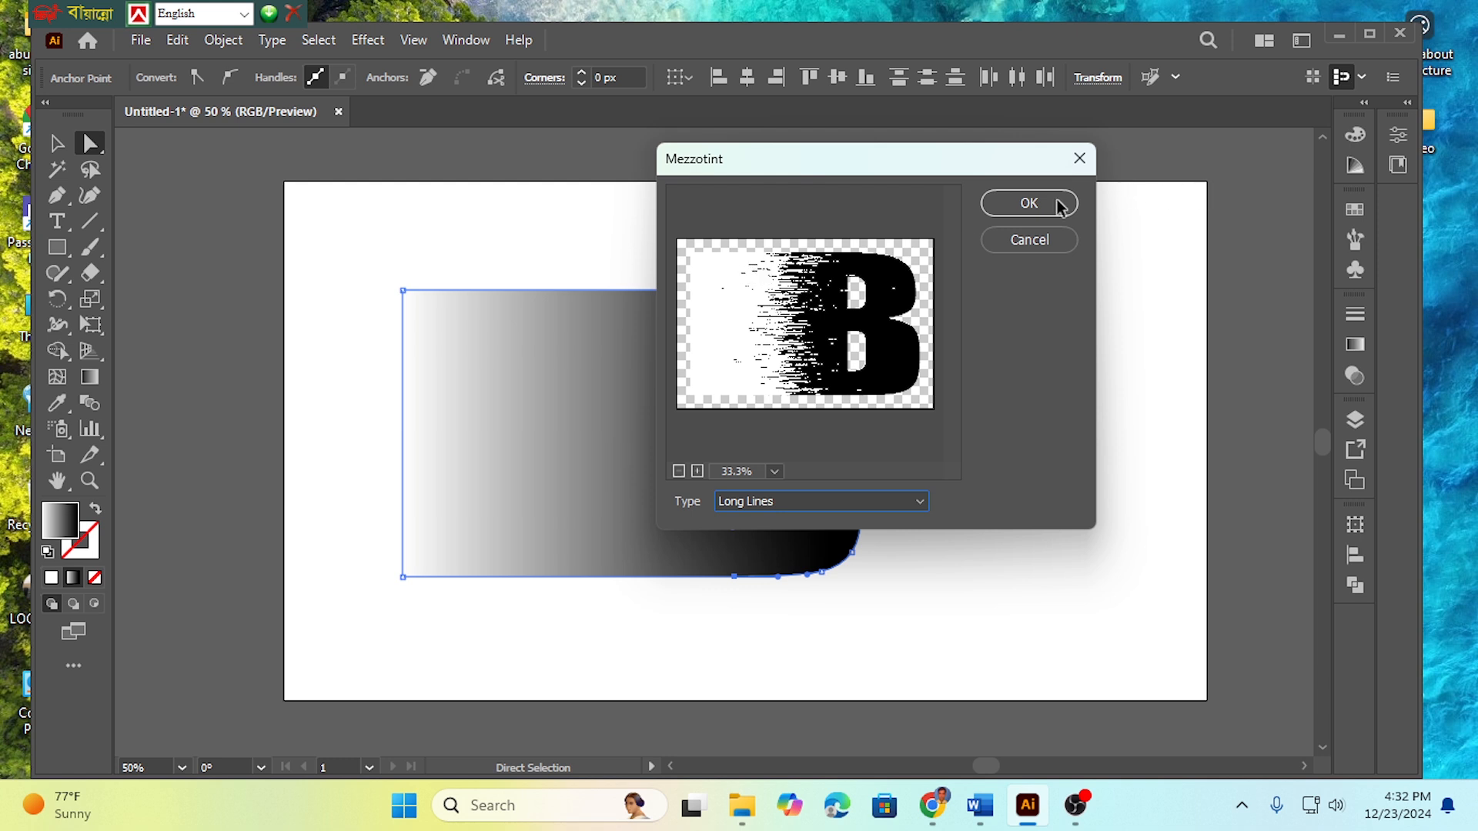
left_click(1029, 204)
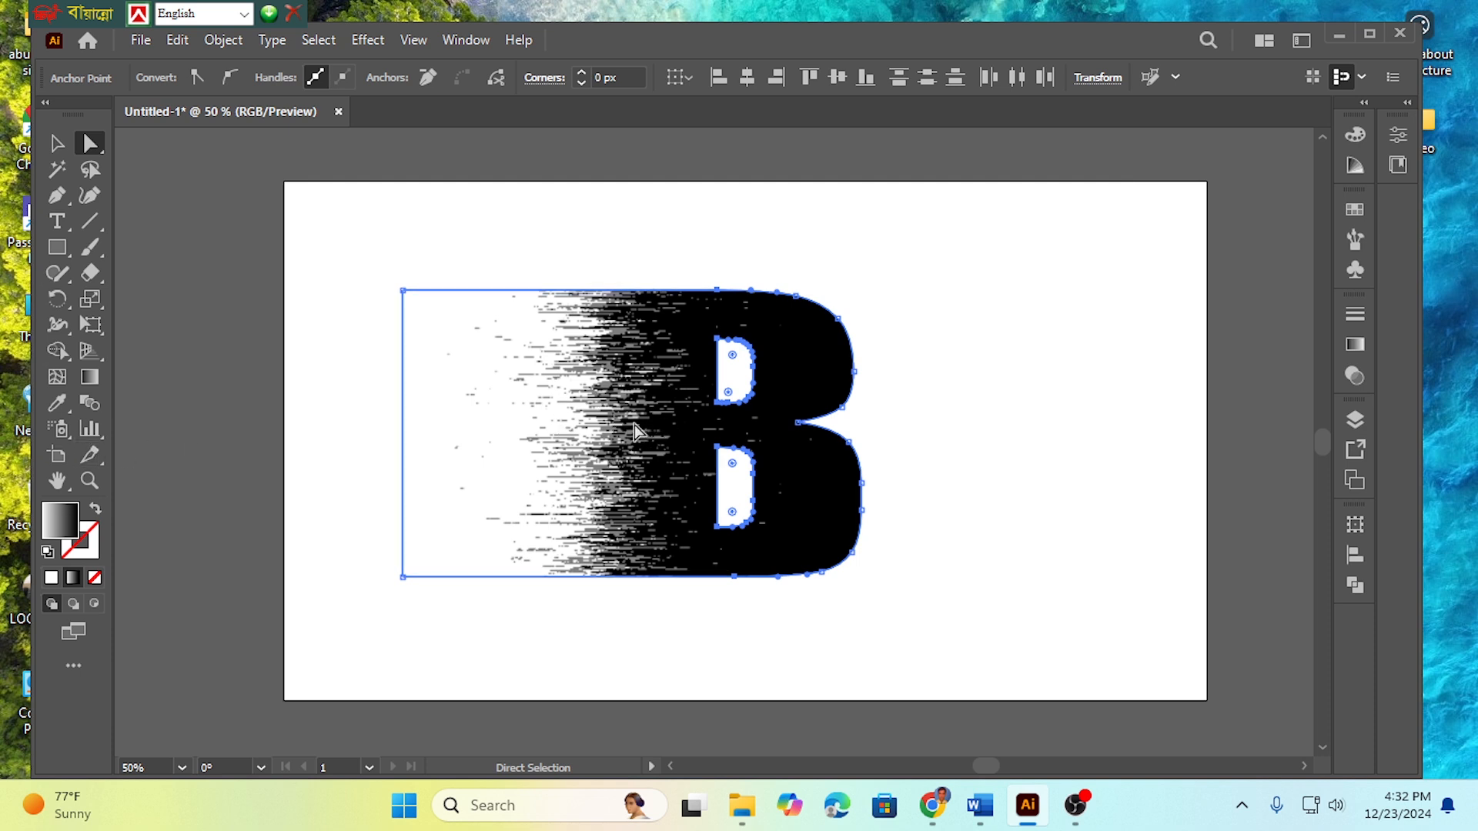
Shift the B's black gradient stop toward the stem and the white stop slightly inward with the Gradient tool, then deselect the letter.
left_click(95, 377)
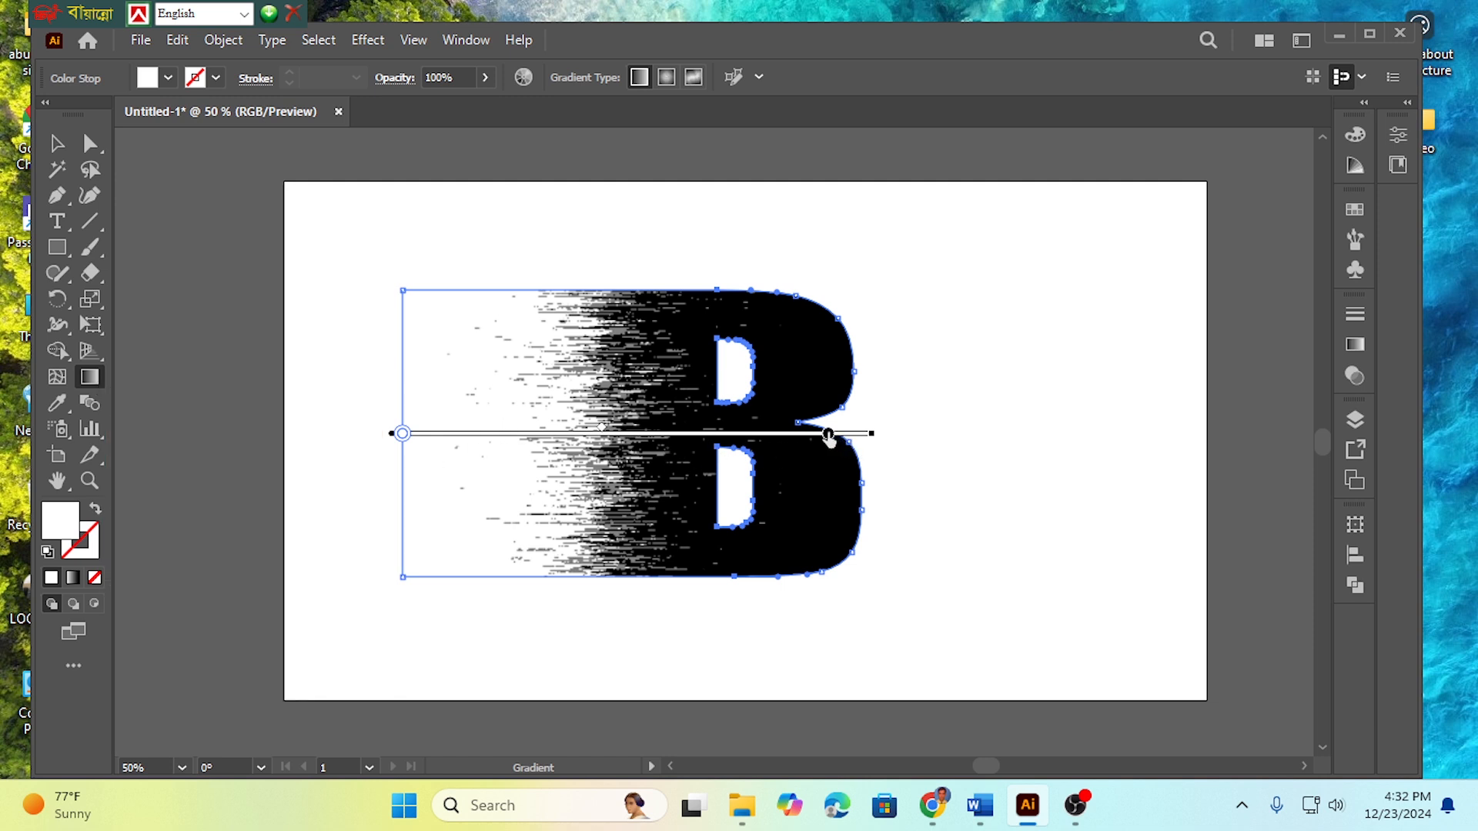
left_click_drag(828, 436, 794, 434)
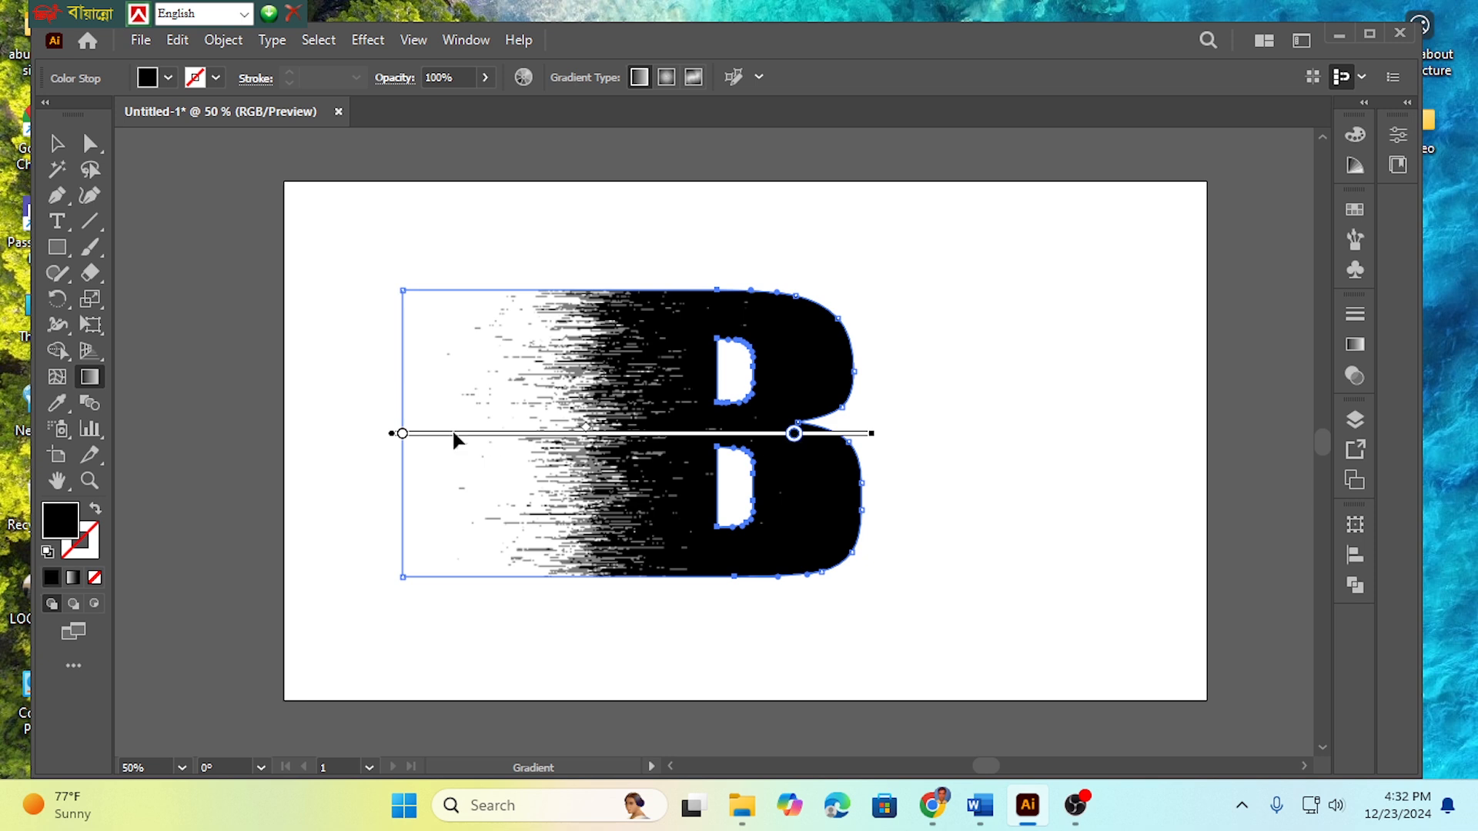
left_click_drag(401, 434, 422, 435)
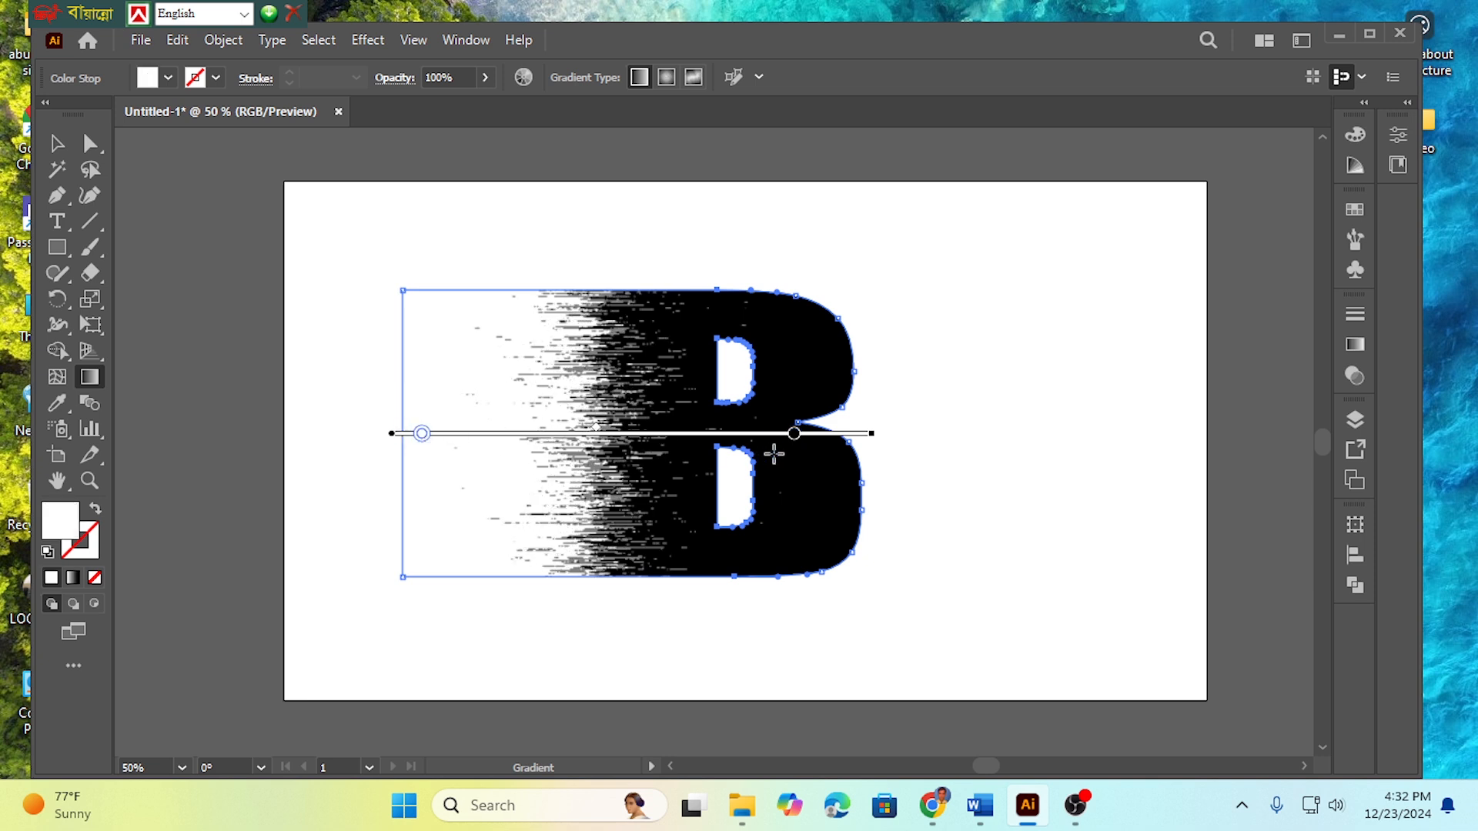
left_click_drag(794, 435, 779, 436)
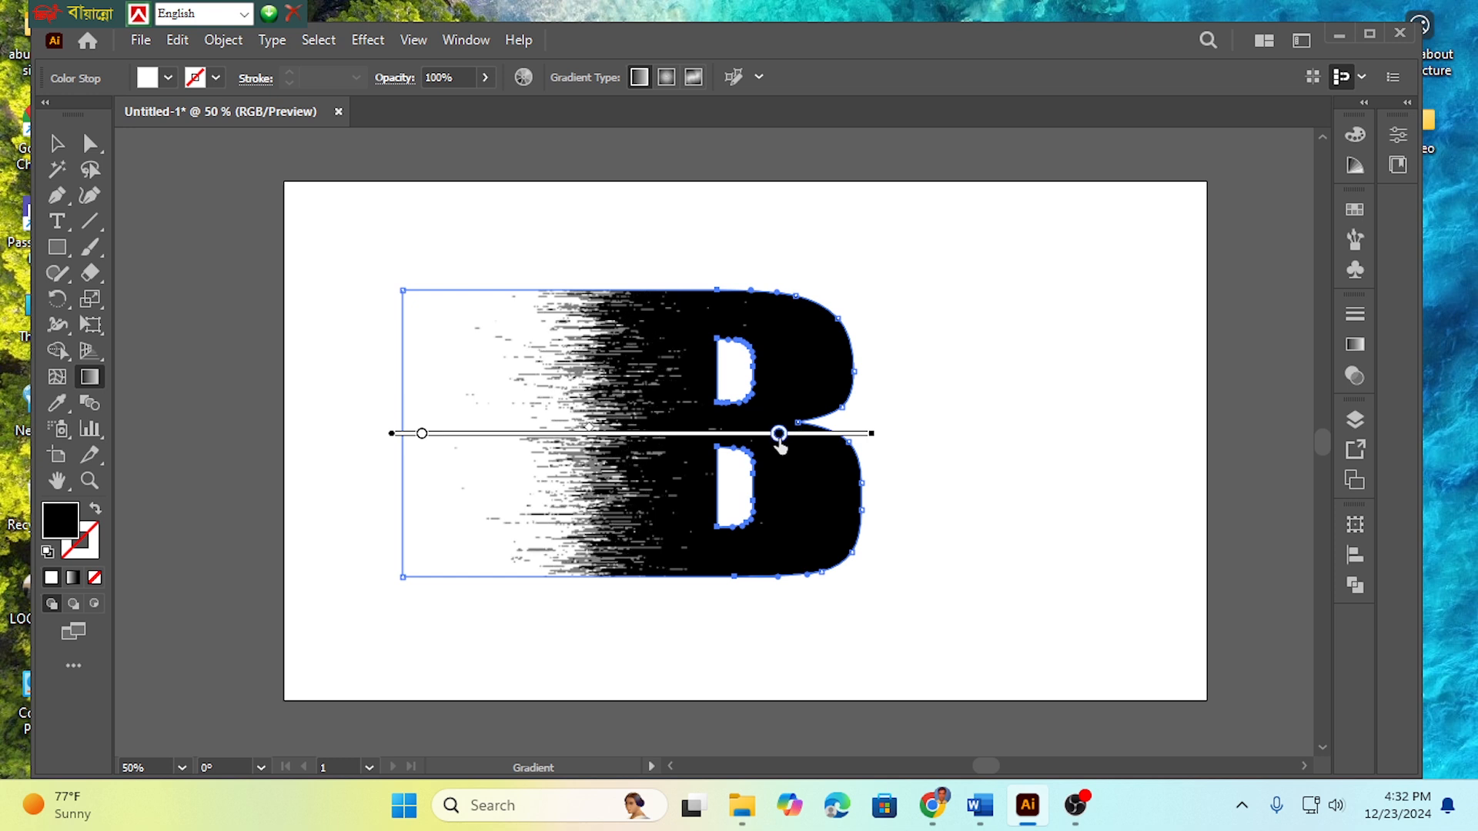
left_click(779, 436)
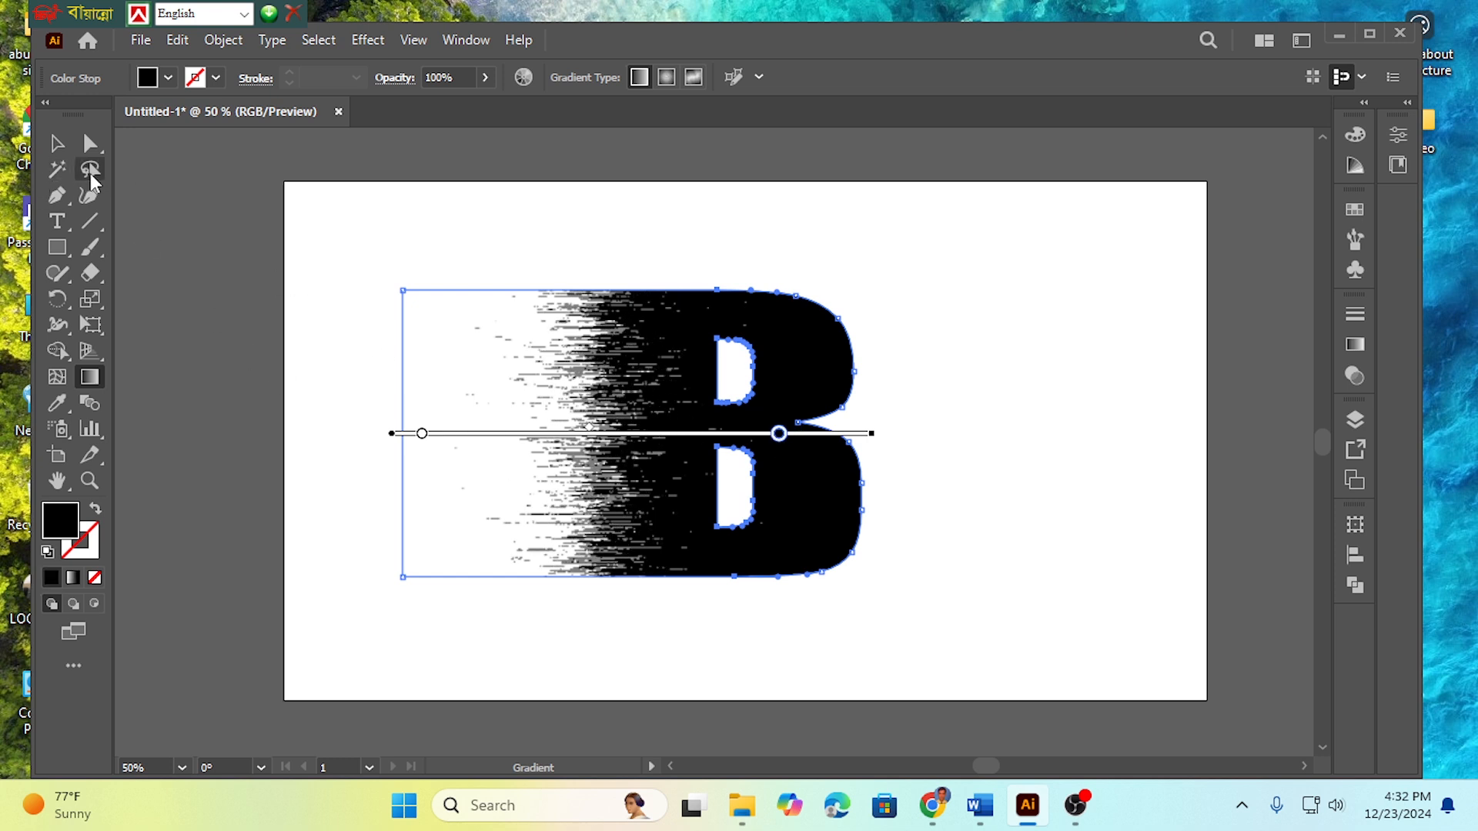
left_click(57, 143)
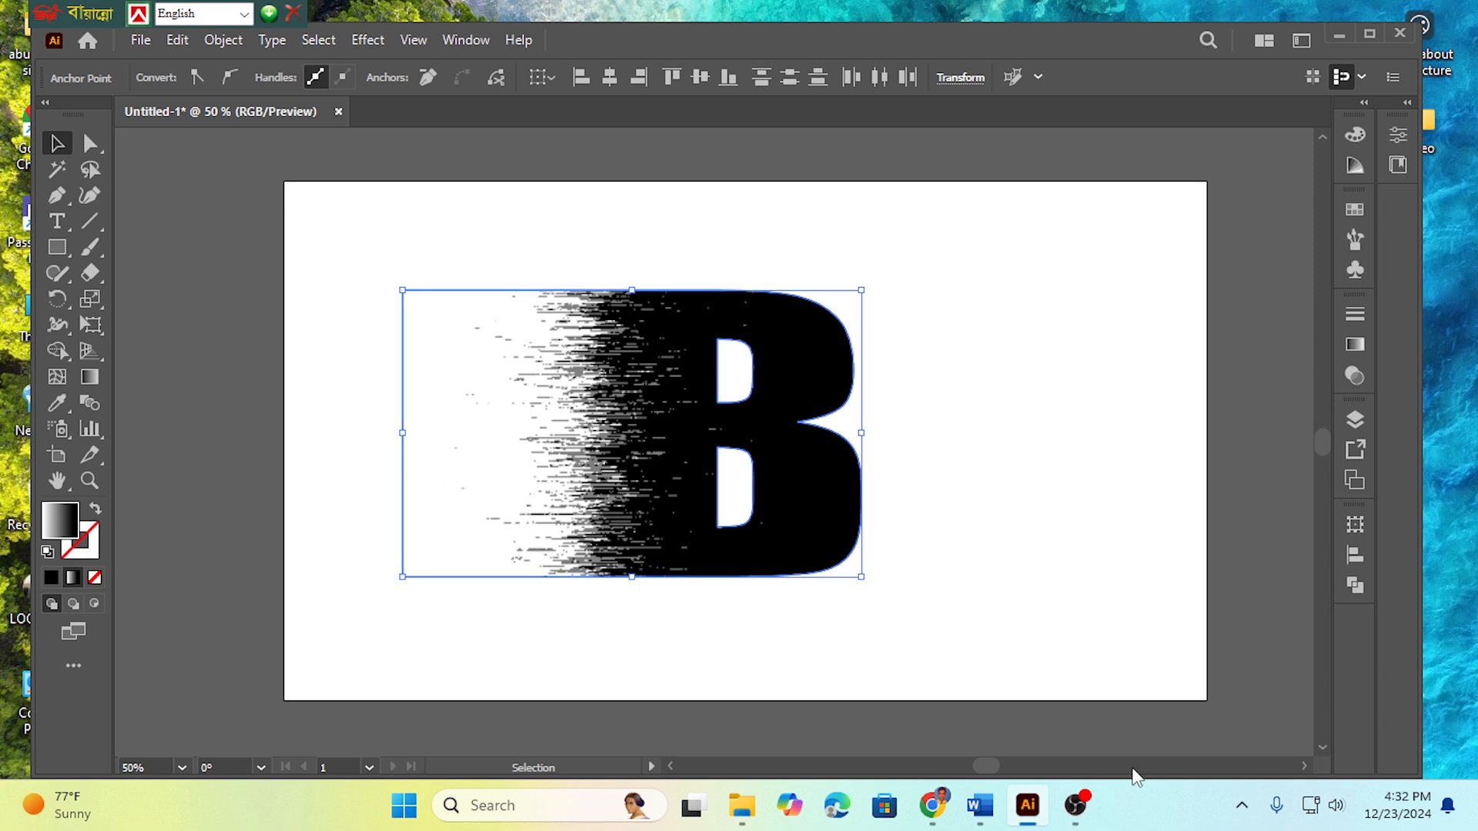
left_click(939, 401)
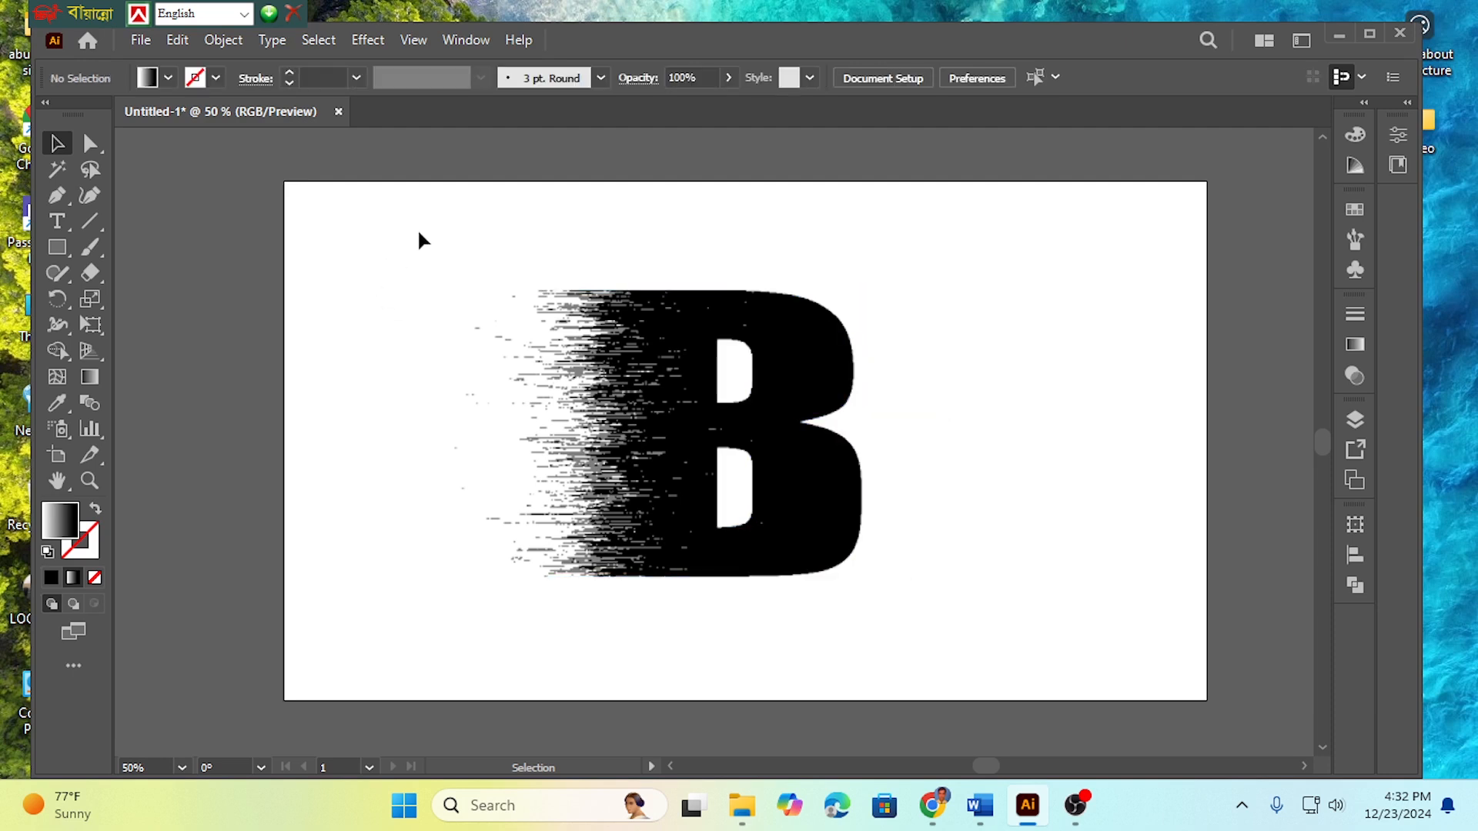
Place the linked photo pexels-souvenirpixels-3785191.jpg over the letter B, stretching it slightly taller and positioning it to cover the whole letter.
left_click(146, 40)
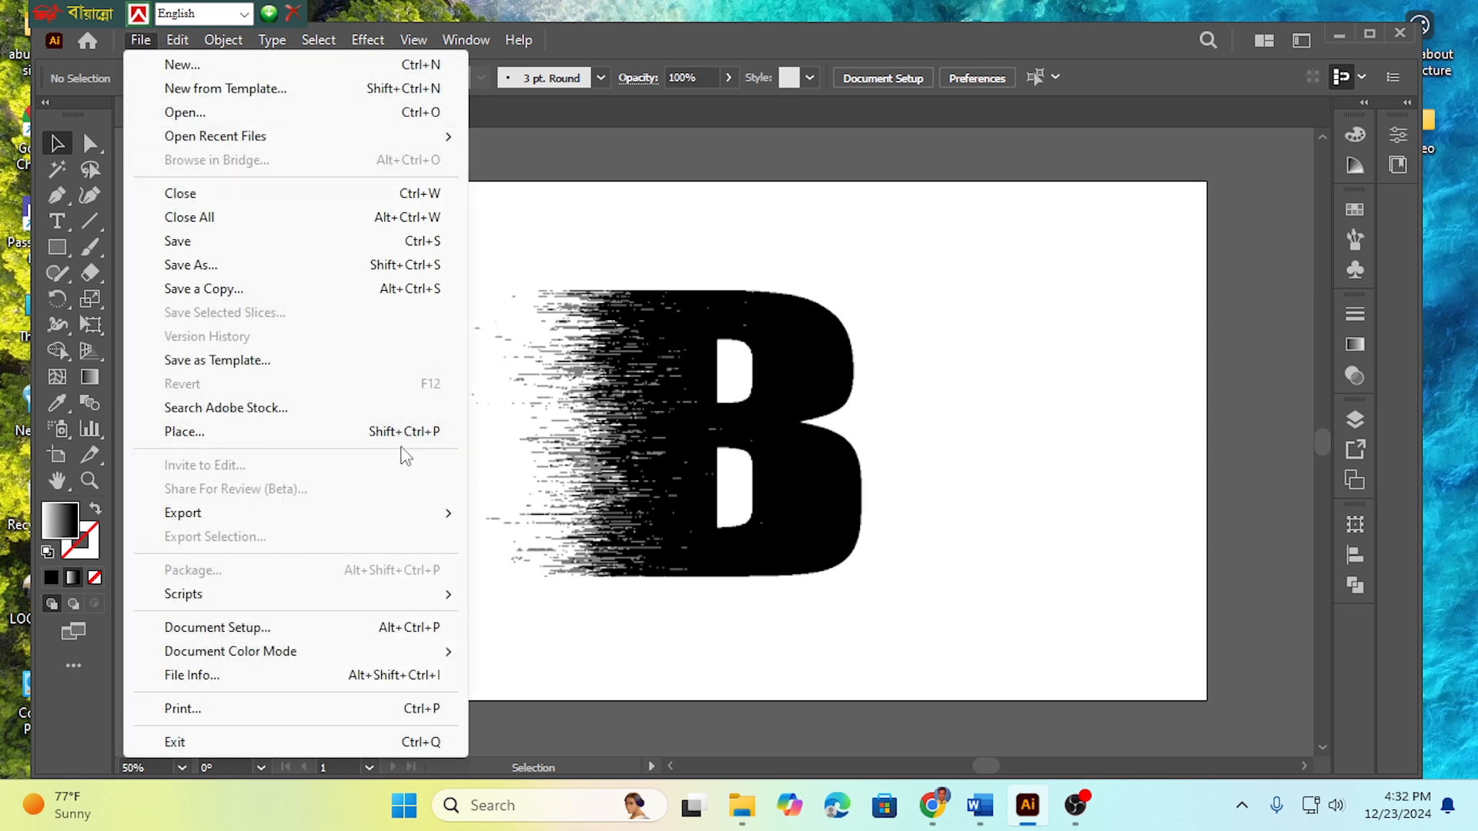
left_click(185, 432)
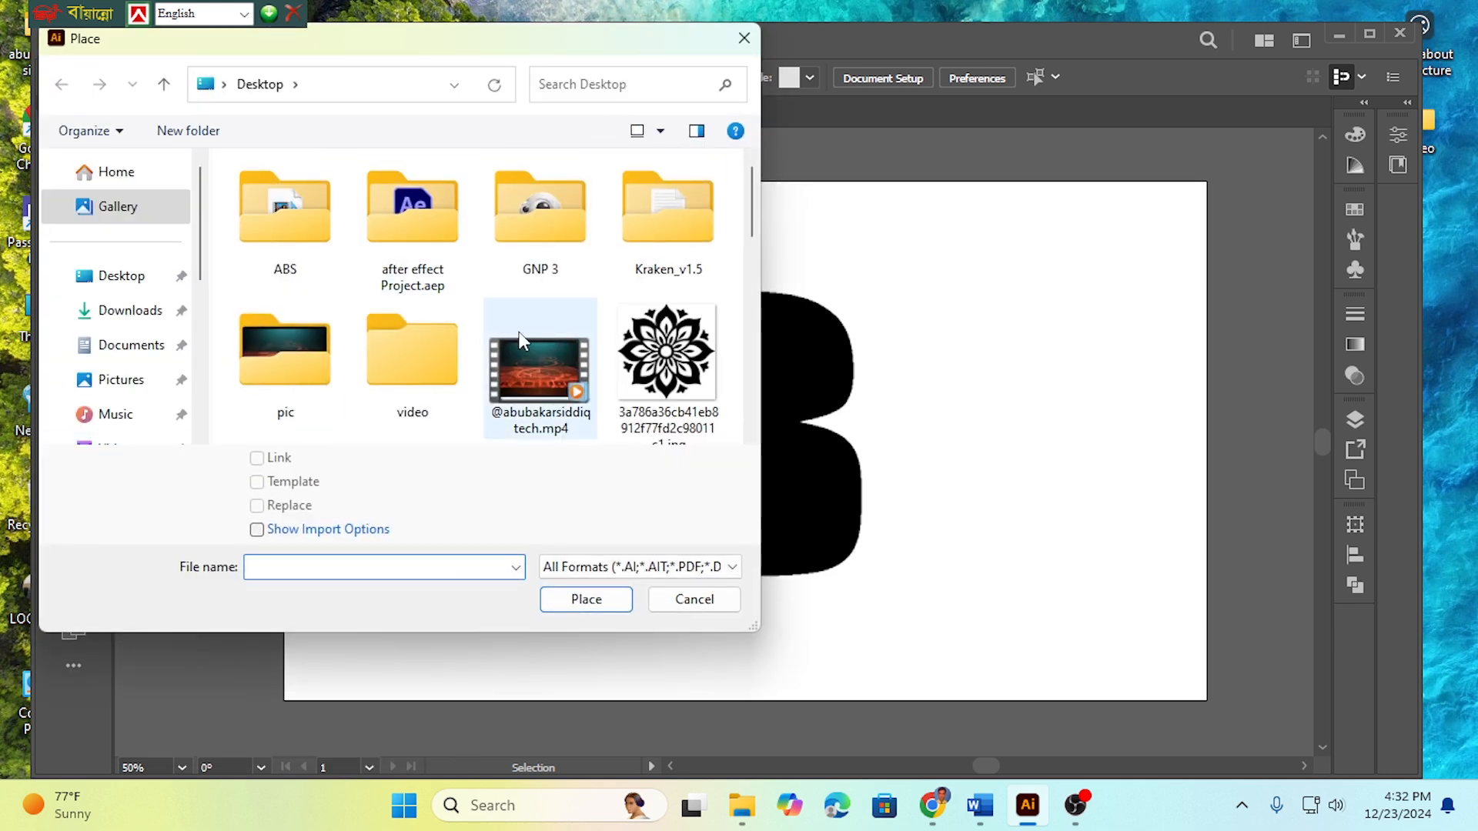
scroll(509, 336, "down", 5)
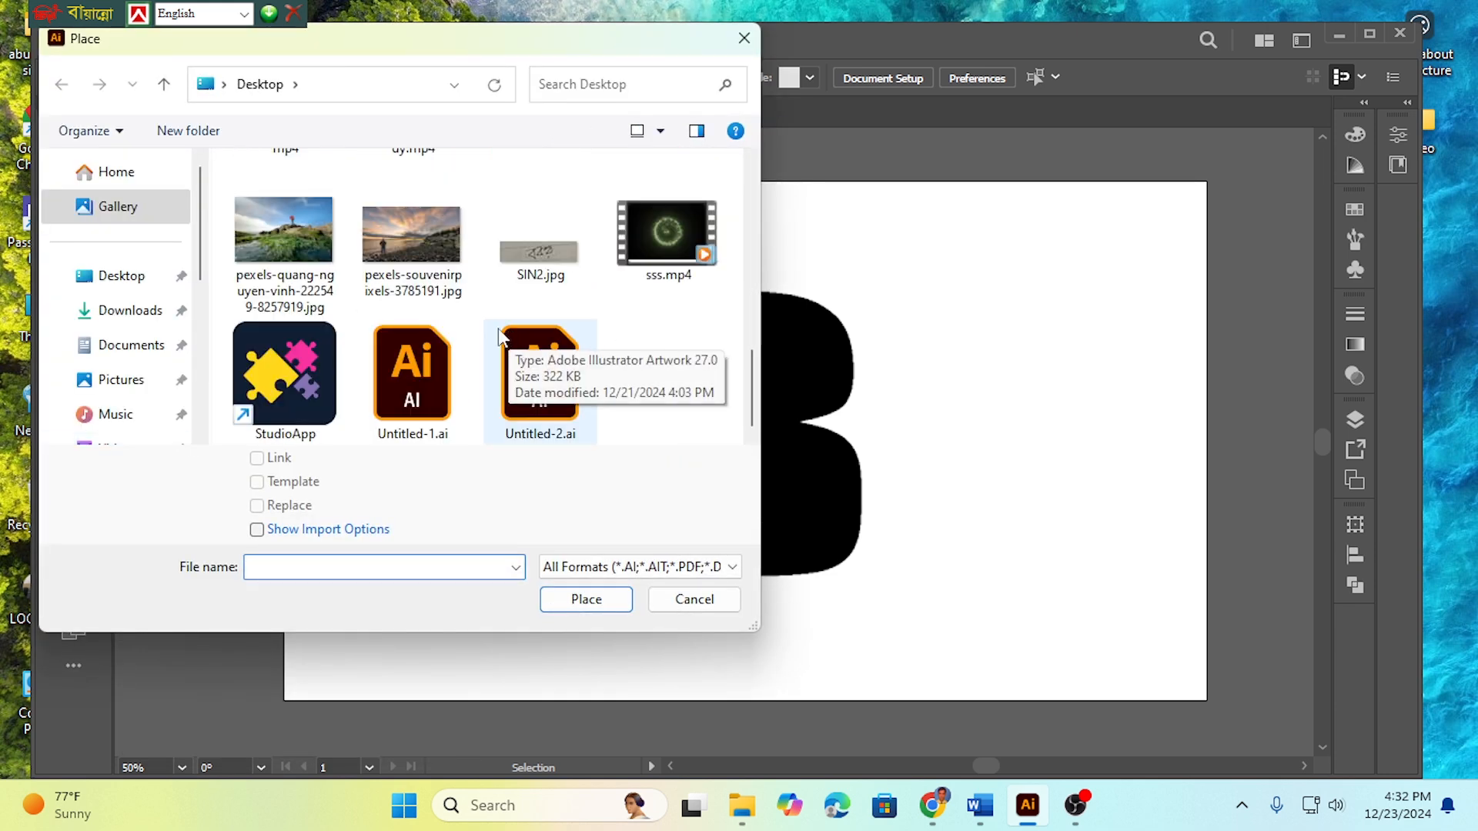
left_click(413, 232)
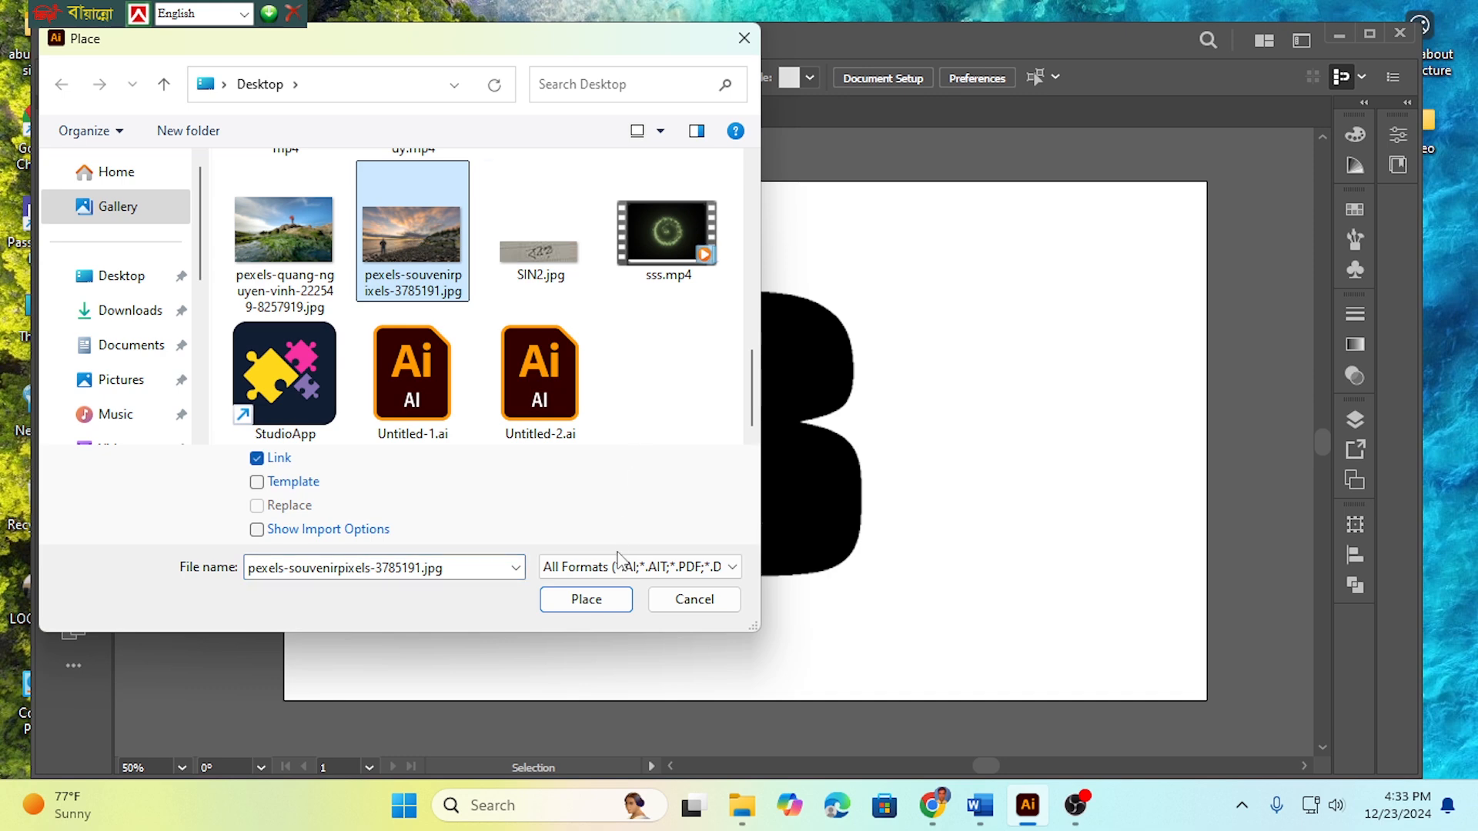
left_click(592, 602)
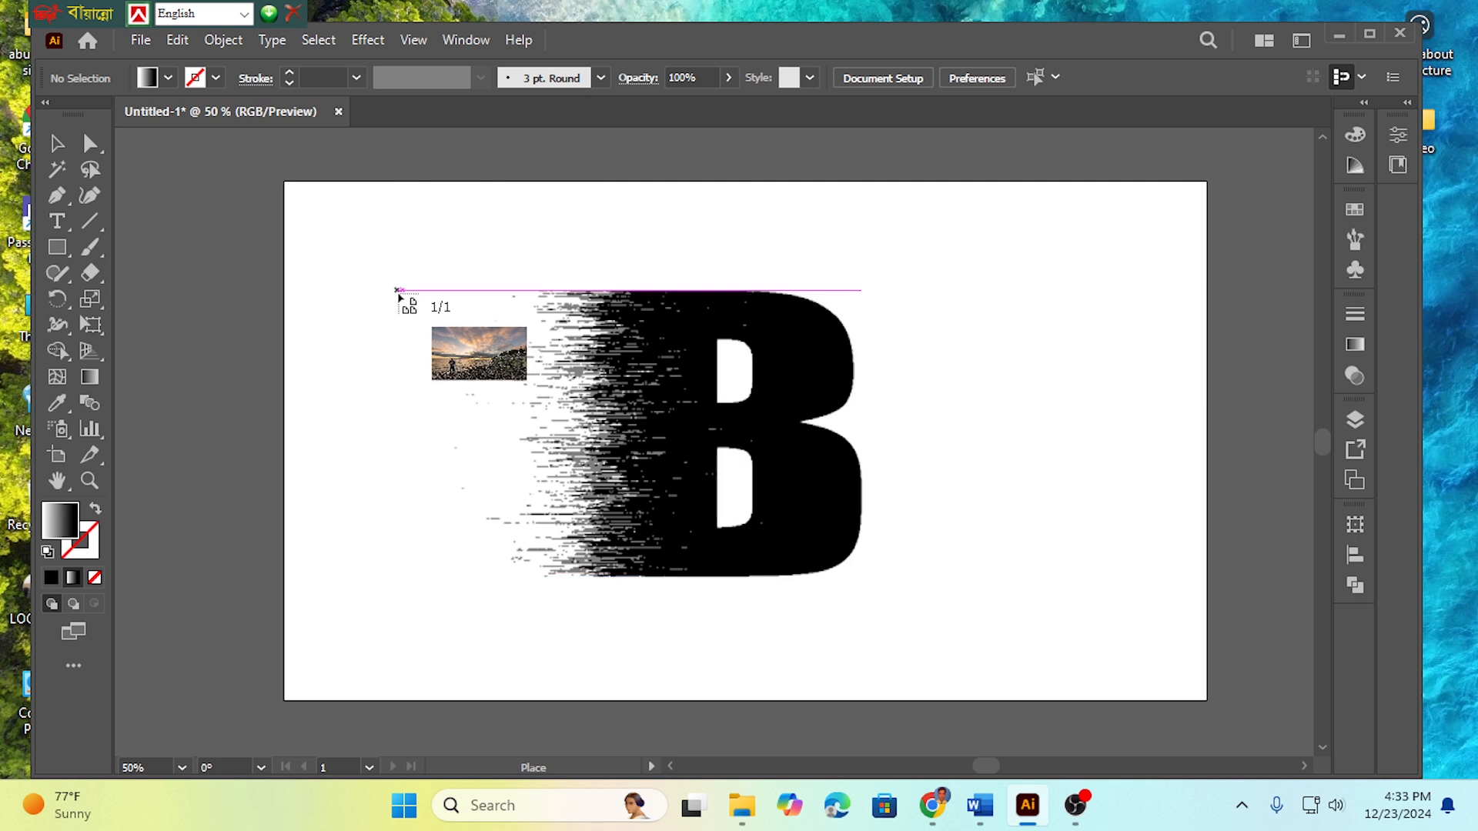
left_click_drag(386, 284, 925, 695)
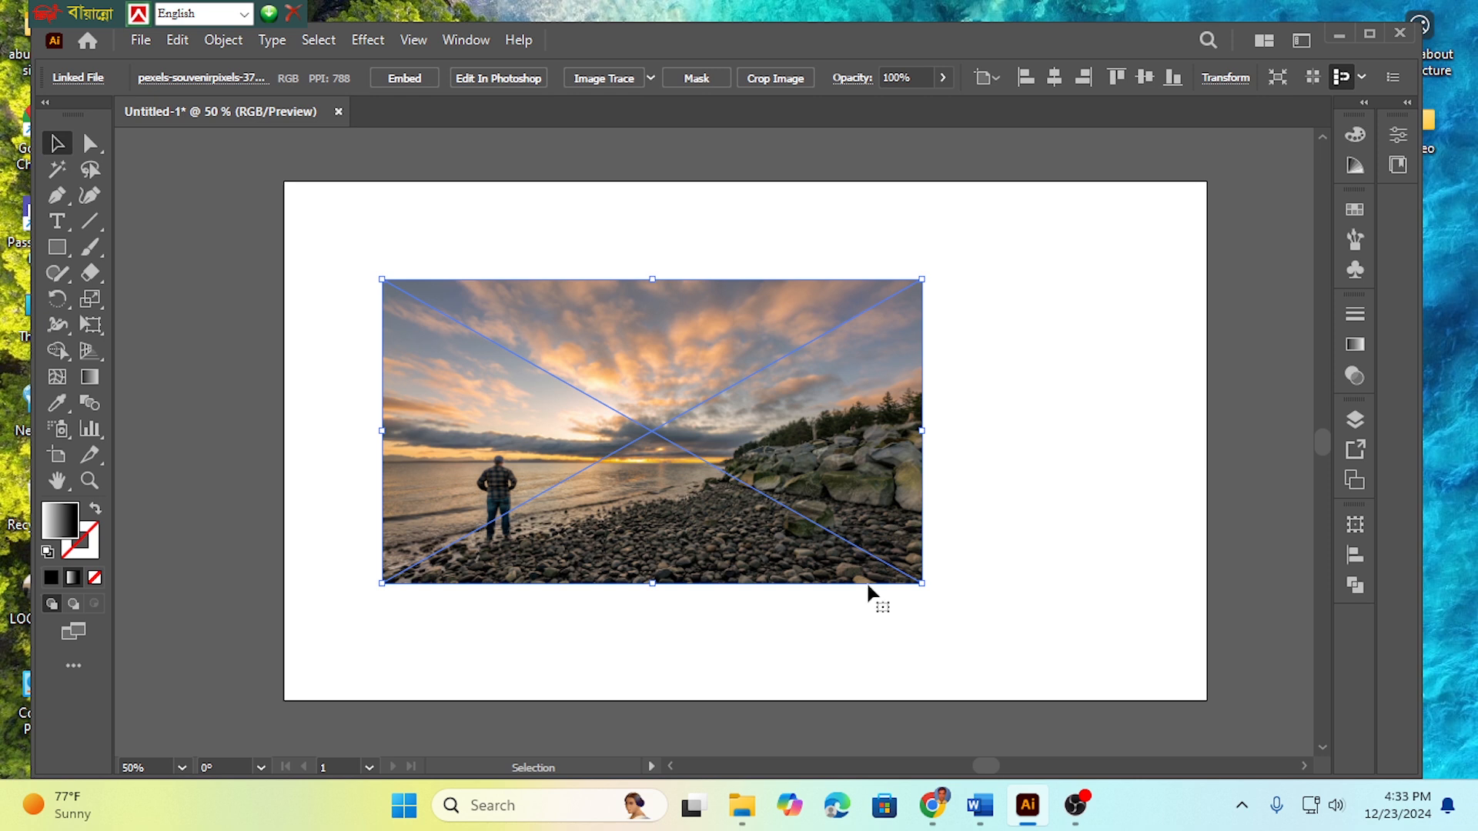
left_click_drag(724, 437, 663, 446)
left_click_drag(599, 288, 599, 268)
mouse_move(624, 355)
left_mouse_down()
mouse_move(670, 390)
mouse_move(822, 413)
mouse_move(917, 382)
mouse_move(760, 369)
mouse_move(564, 380)
mouse_move(634, 367)
left_mouse_up()
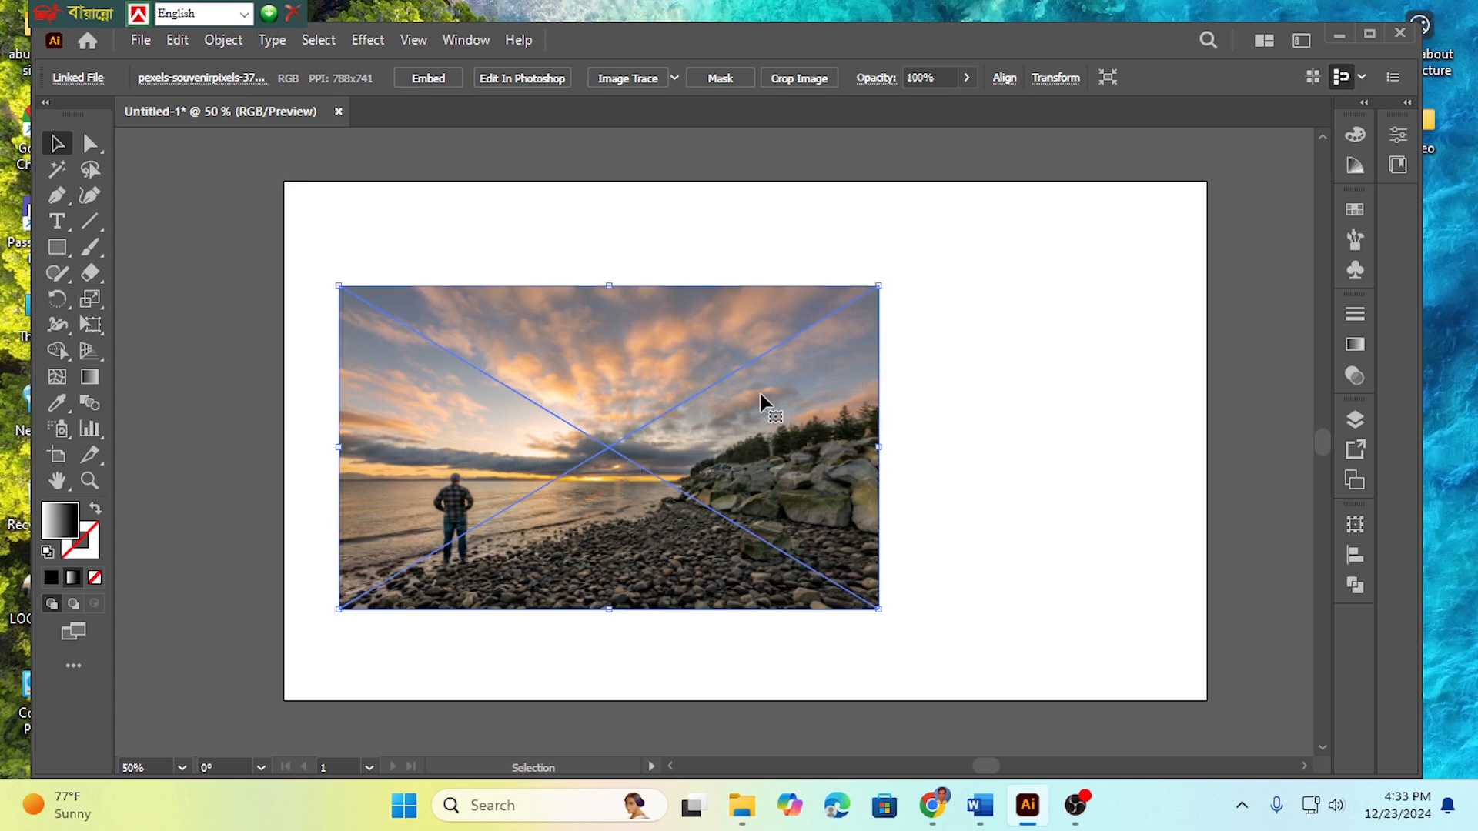
Send the placed photo to the back, behind the letter B, and deselect it.
right_click(712, 424)
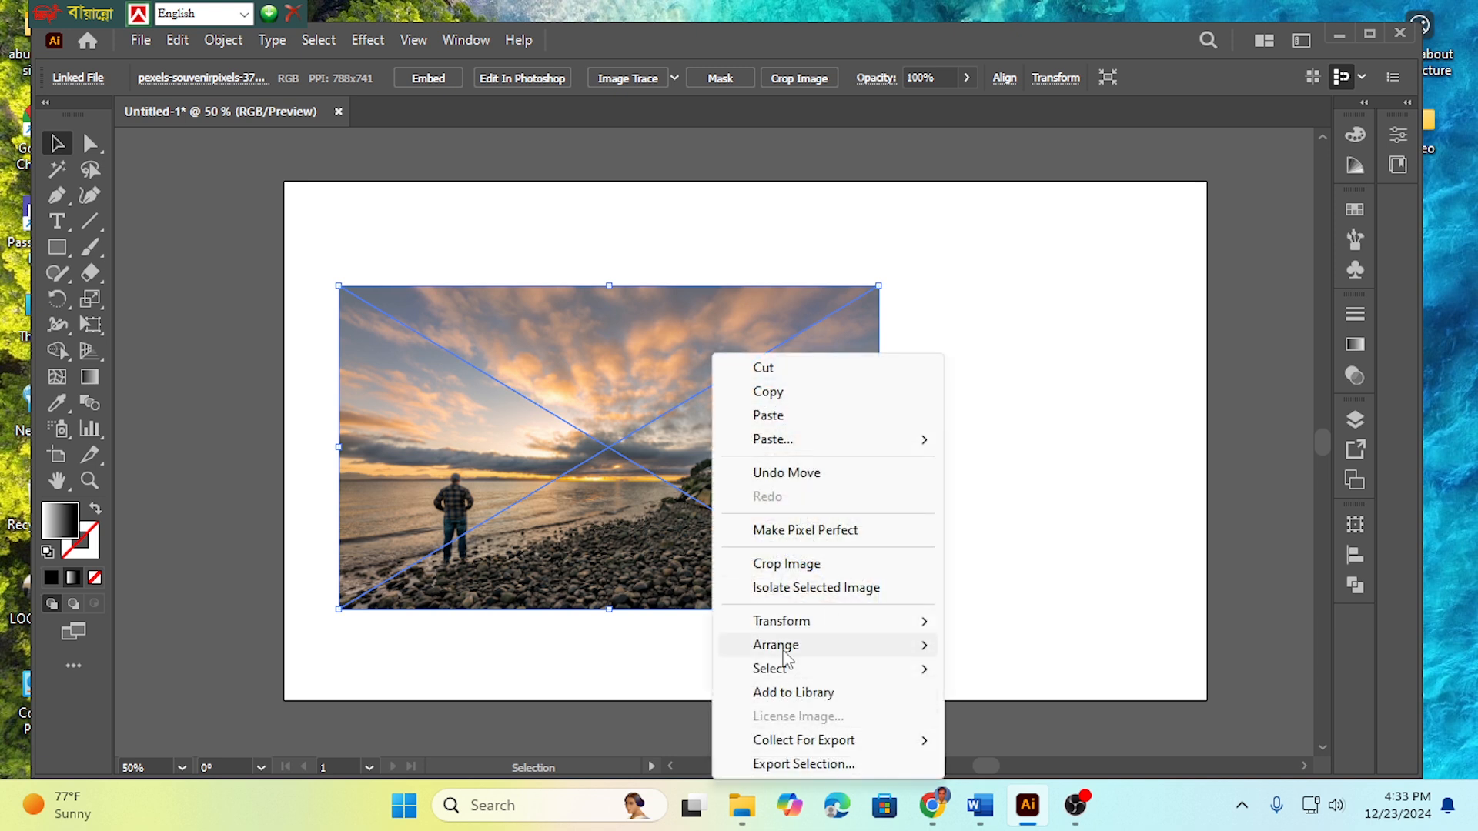
mouse_move(796, 656)
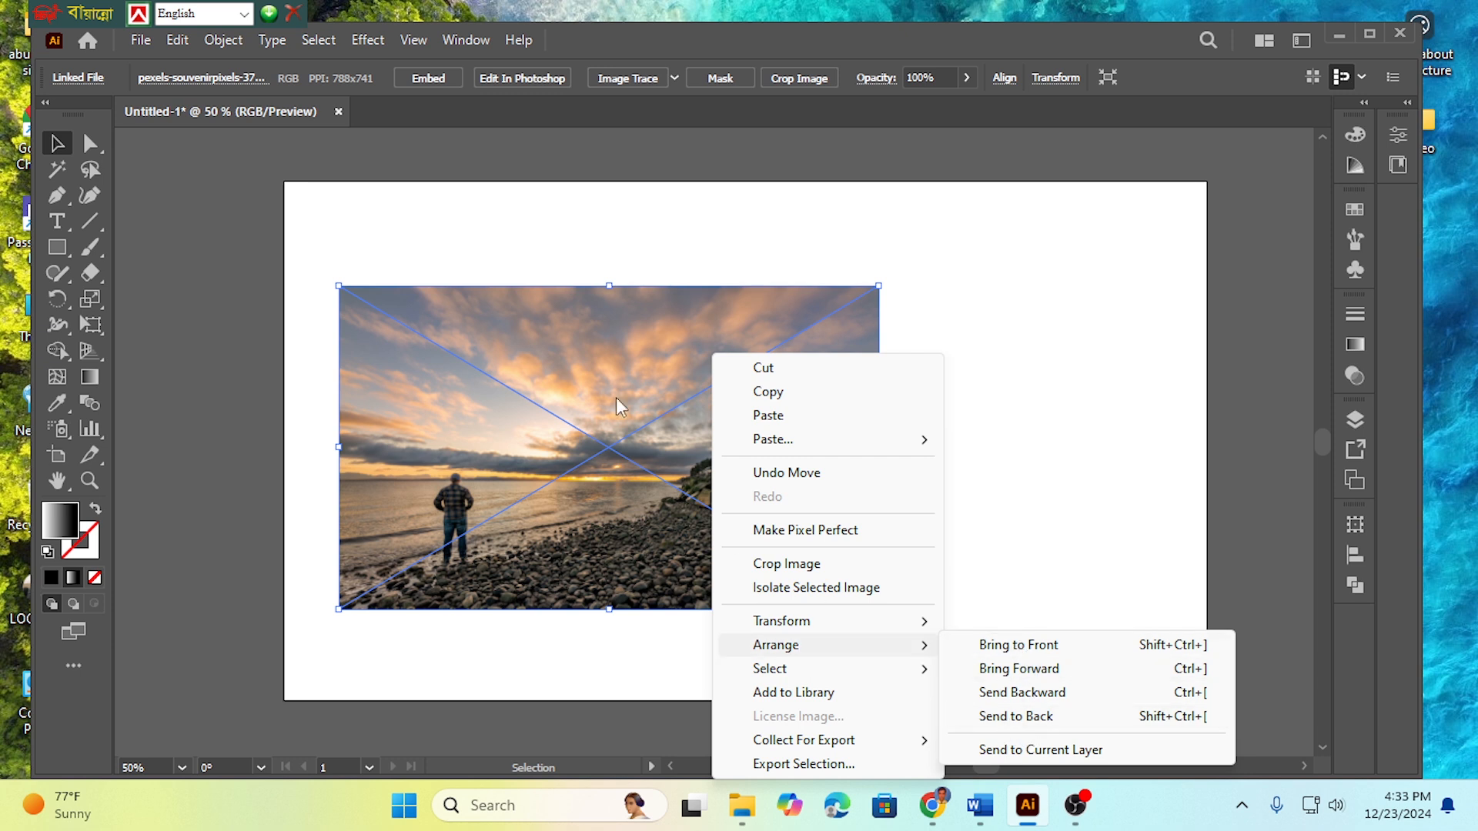
left_click(1028, 720)
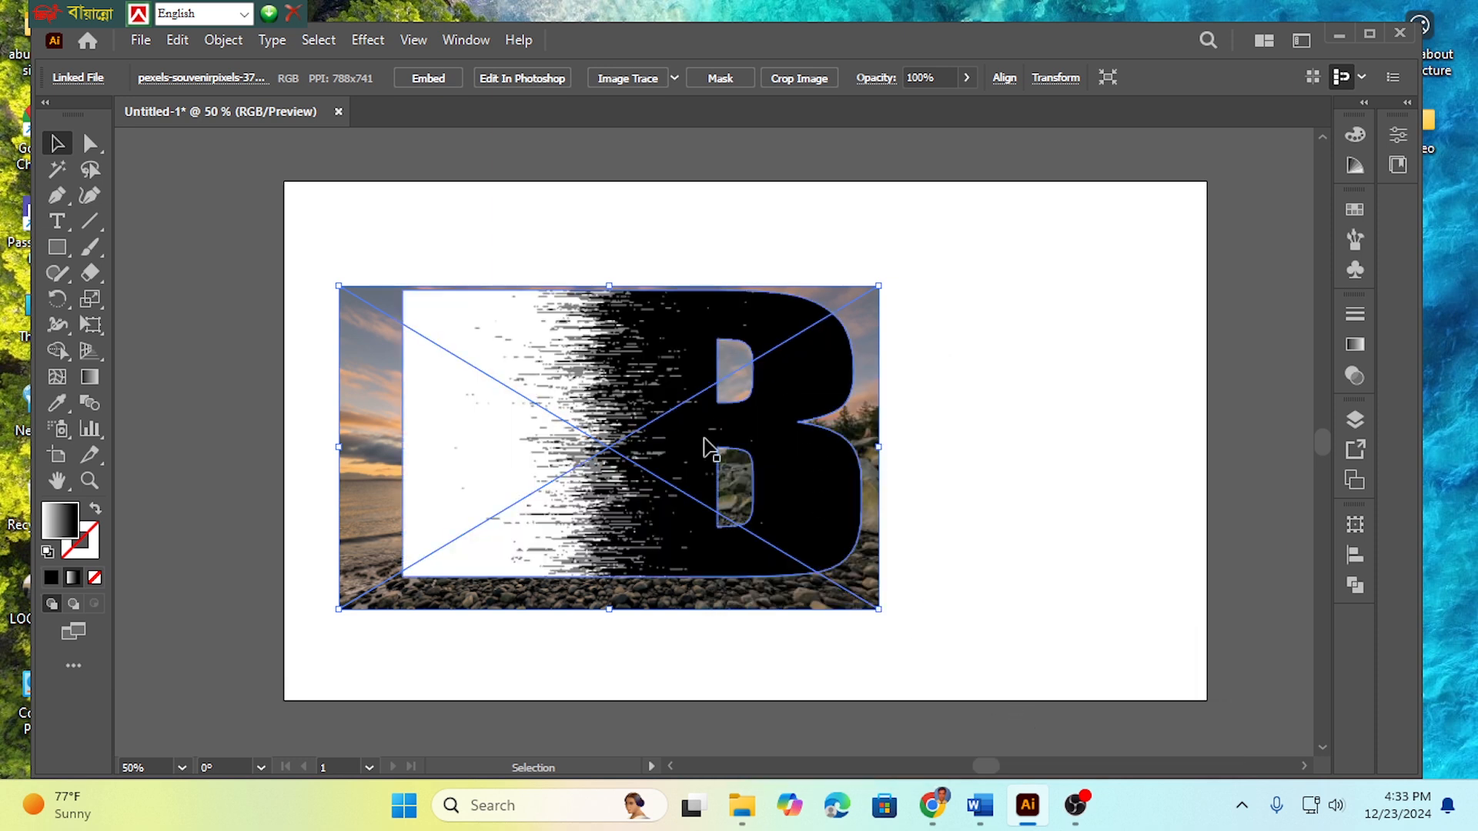
left_click_drag(363, 418, 364, 417)
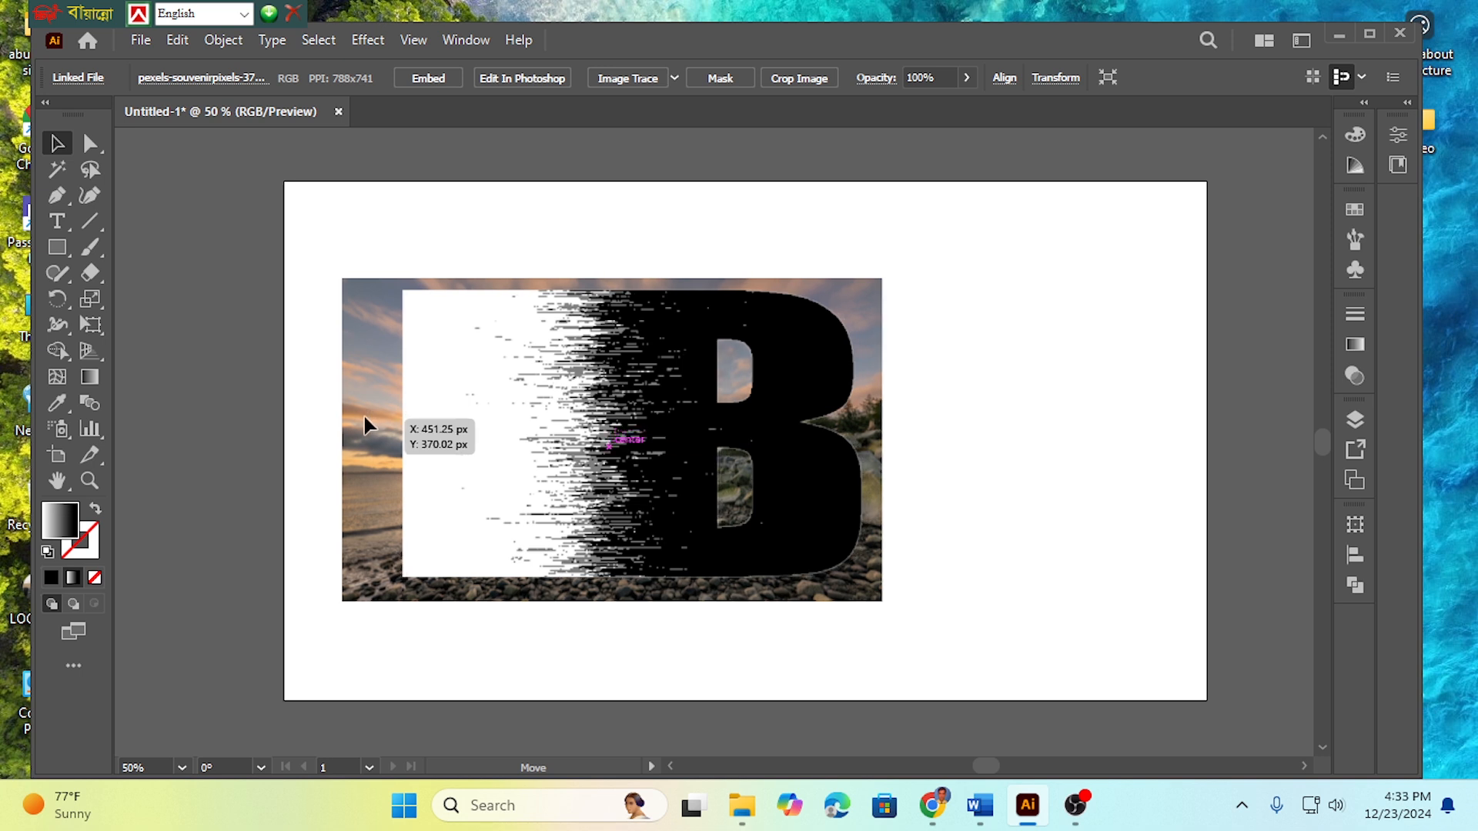
key("ctrl+z")
left_click(947, 423)
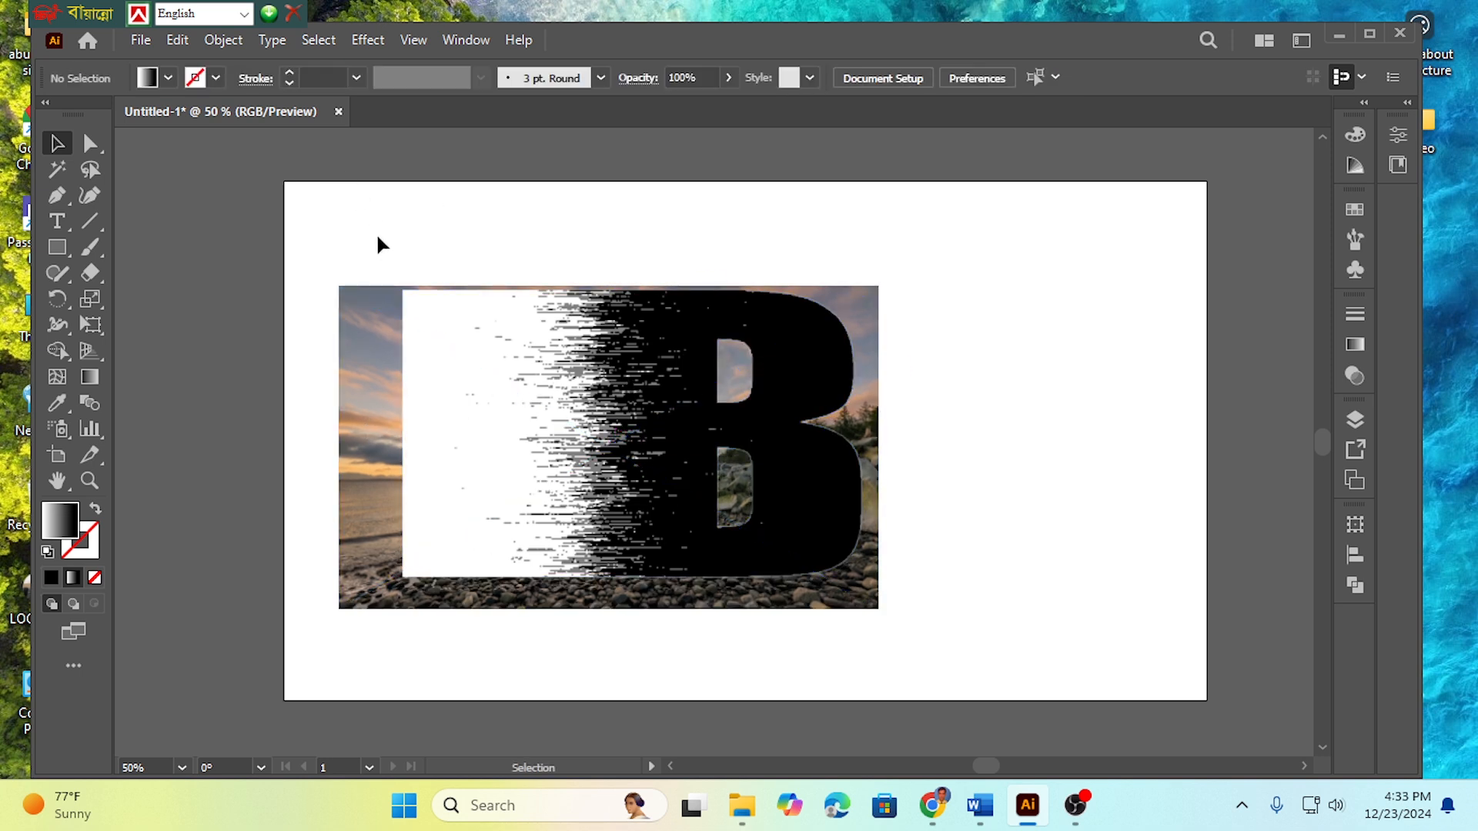
Turn the letter B into an opacity mask on the photo through the Appearance opacity settings, with Clip and Invert Mask enabled, and deselect.
left_click_drag(391, 231, 519, 426)
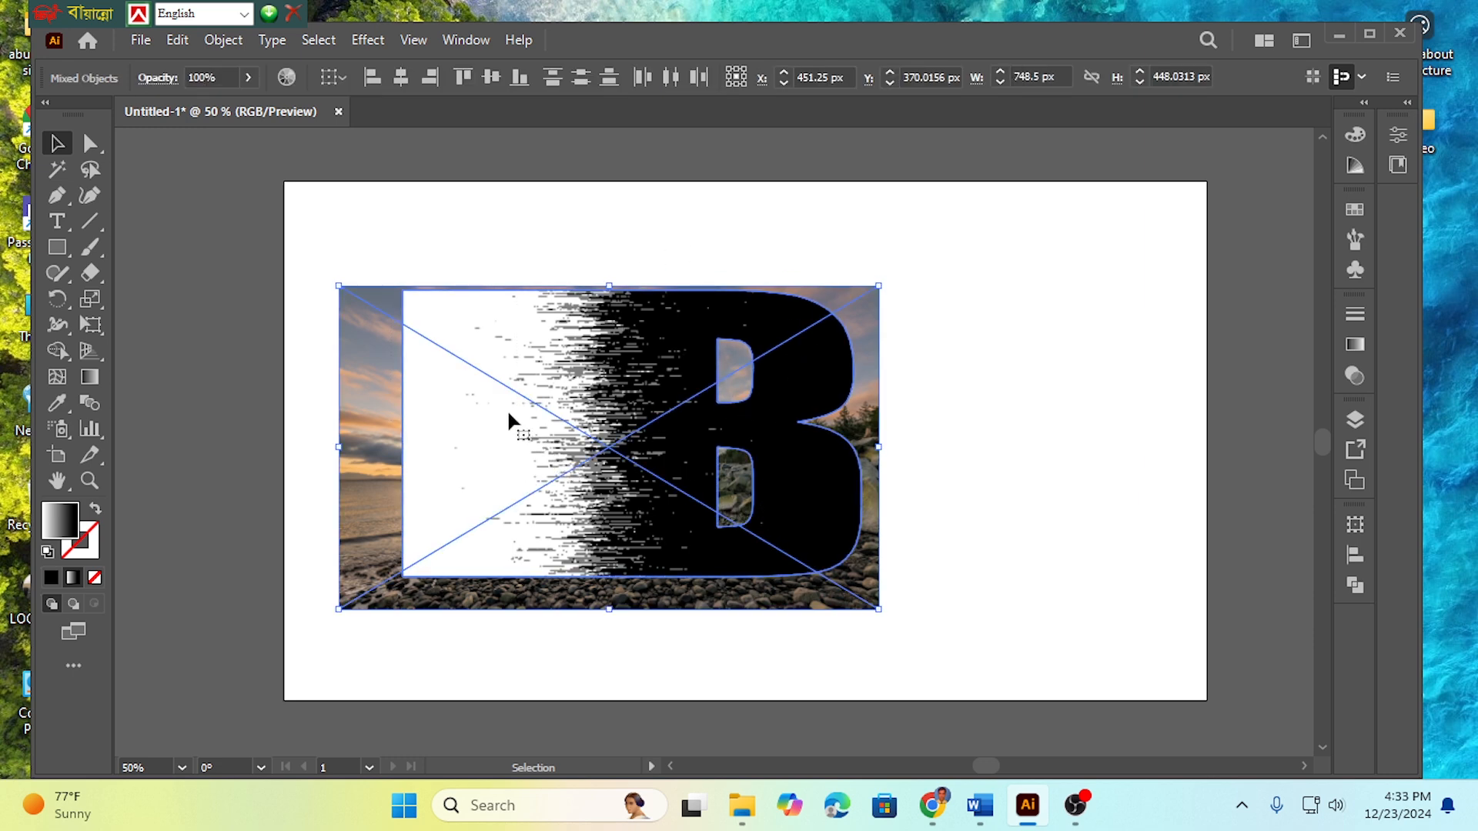
left_click(465, 40)
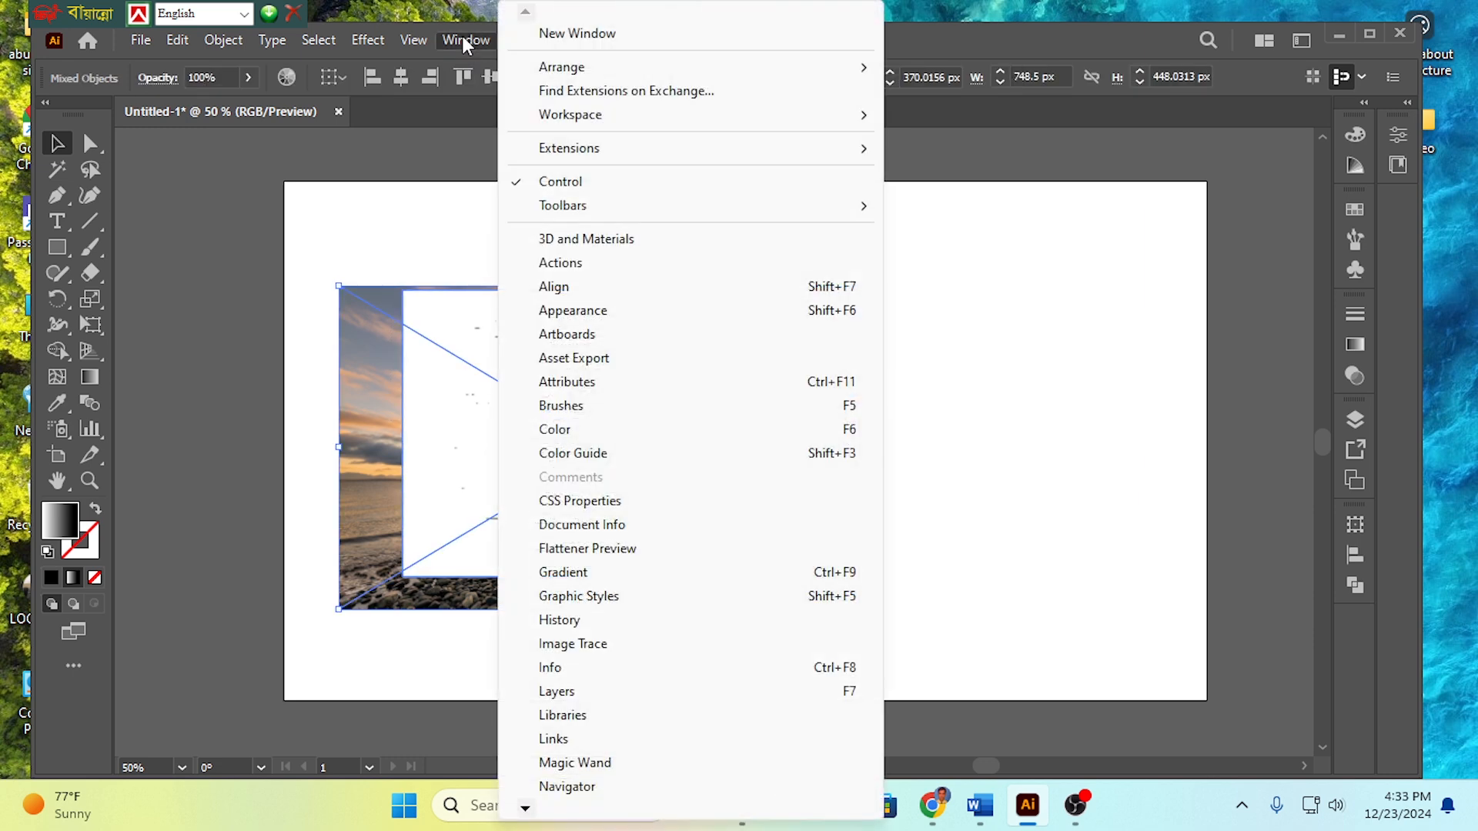
left_click(589, 312)
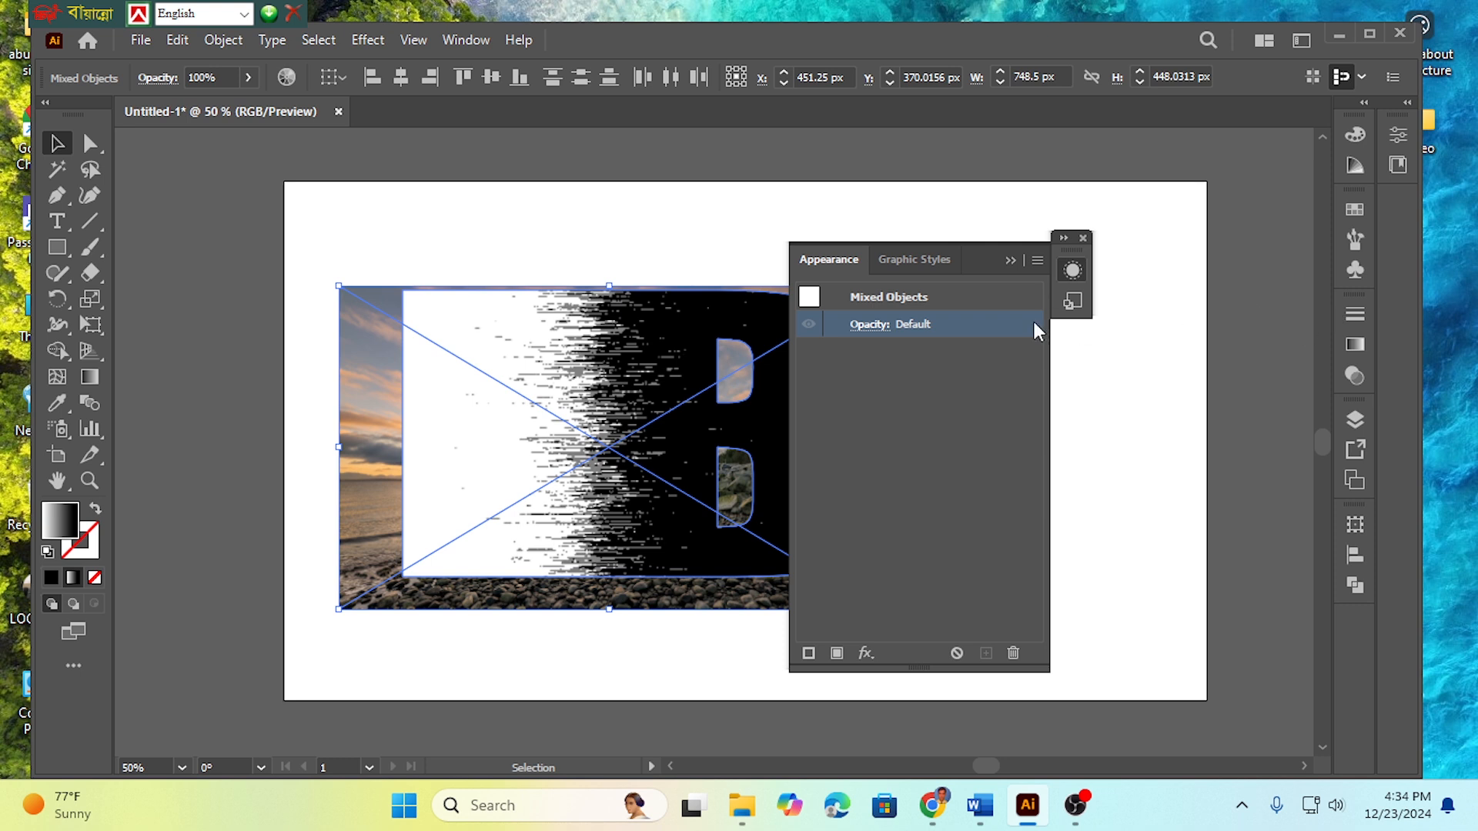
left_click(873, 327)
left_click(984, 253)
left_click(869, 325)
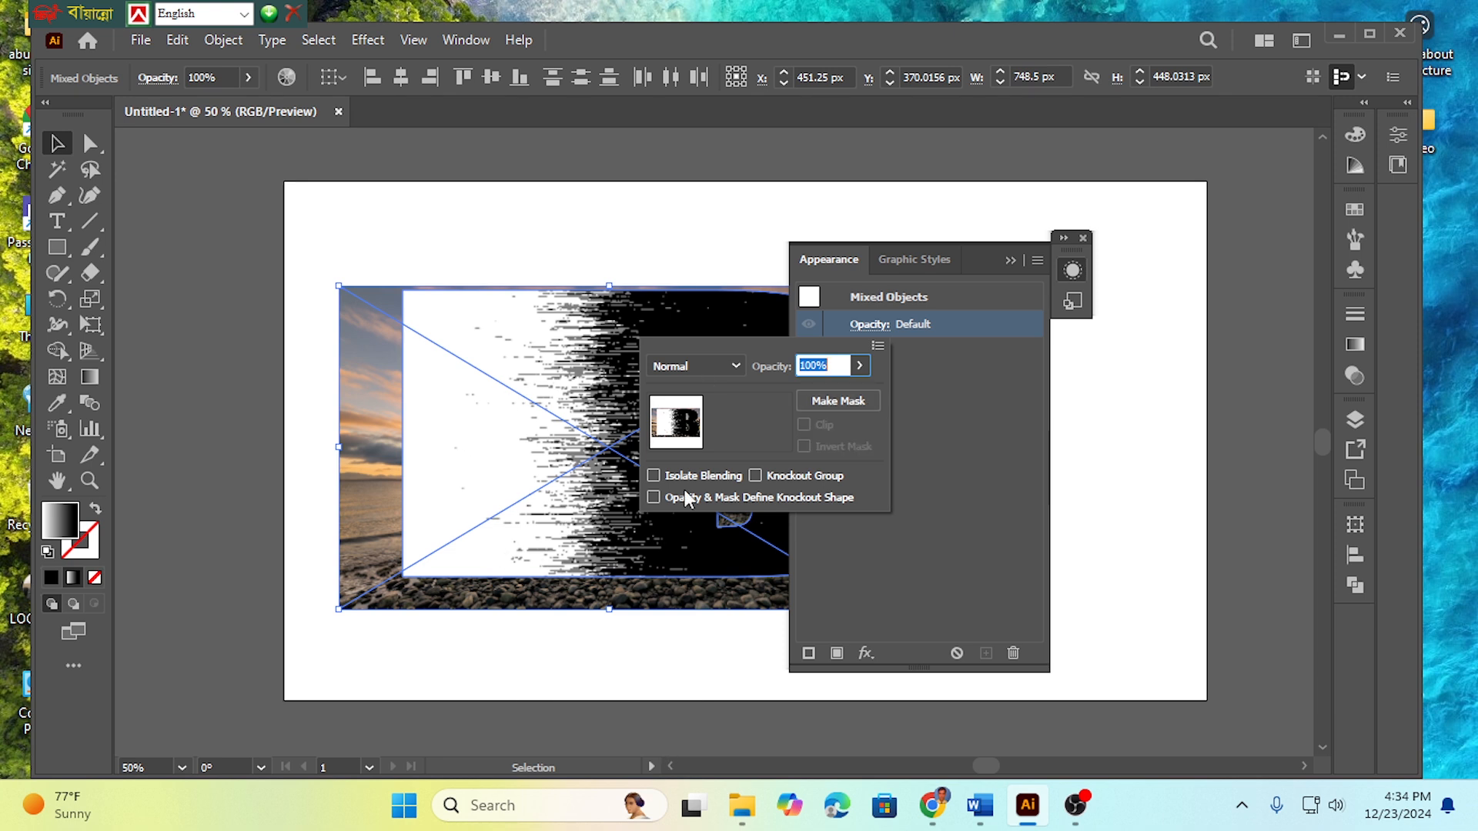
left_click(830, 397)
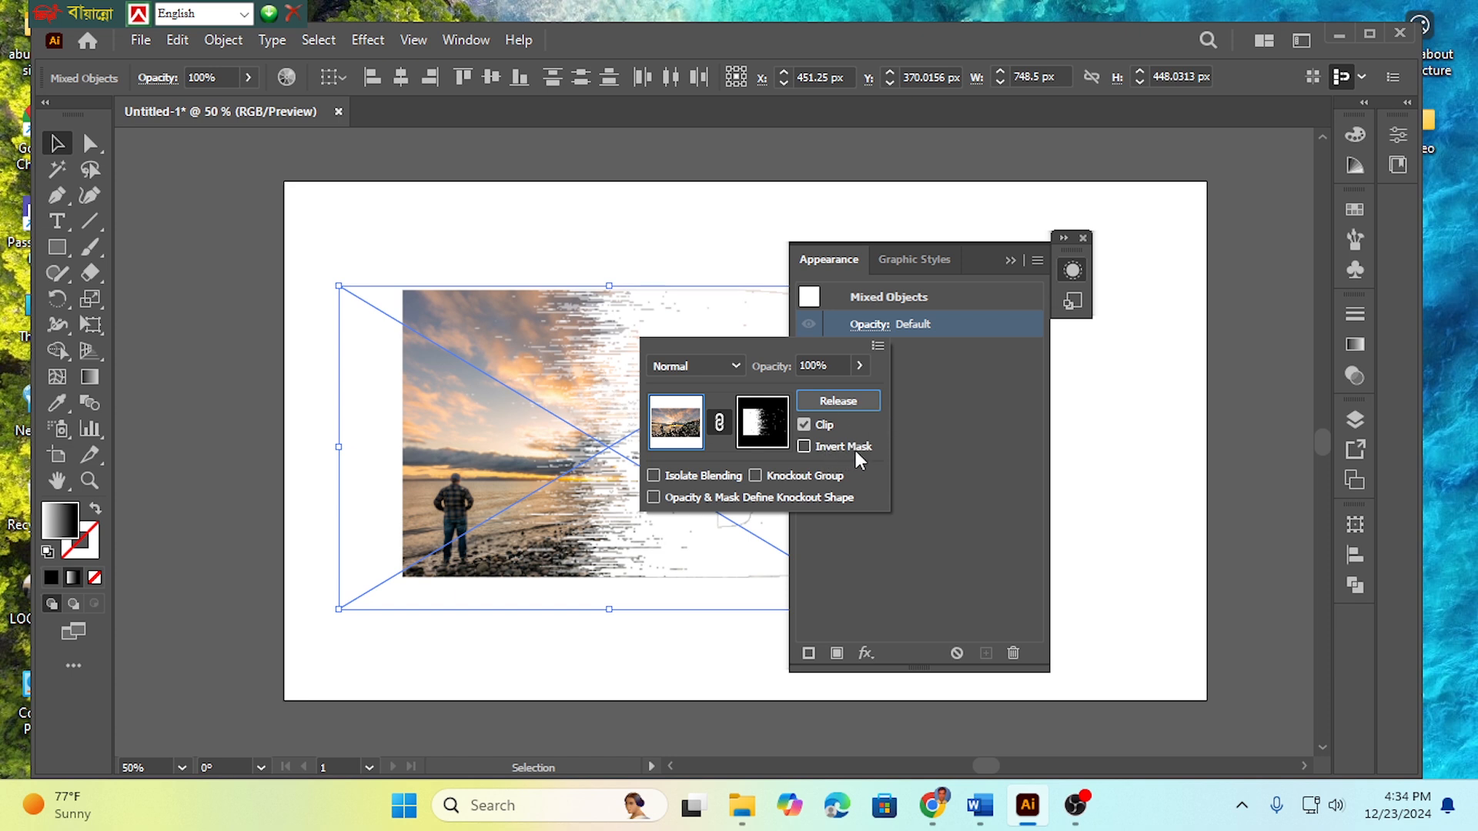
left_click(805, 447)
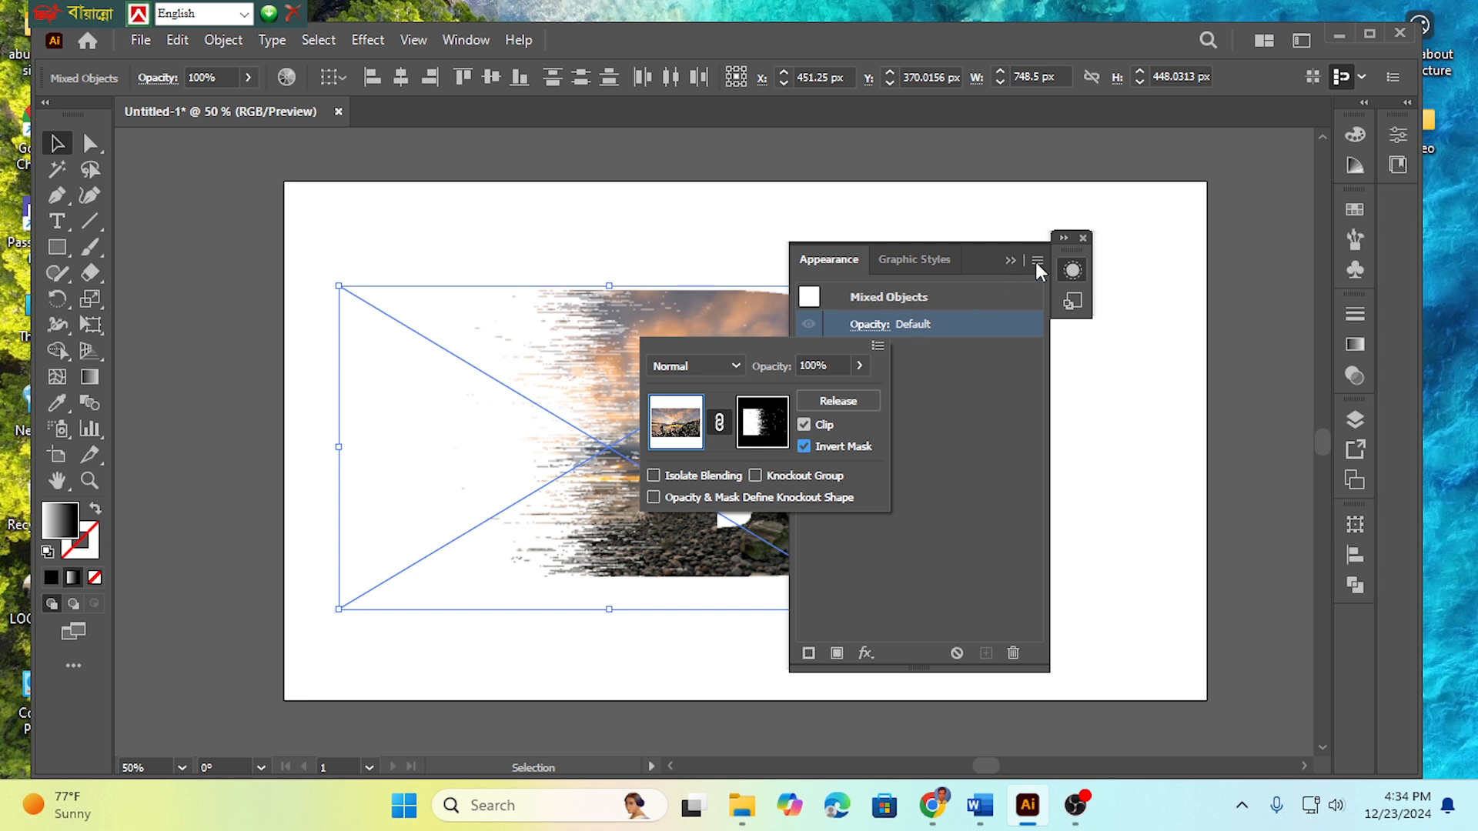
left_click(1073, 269)
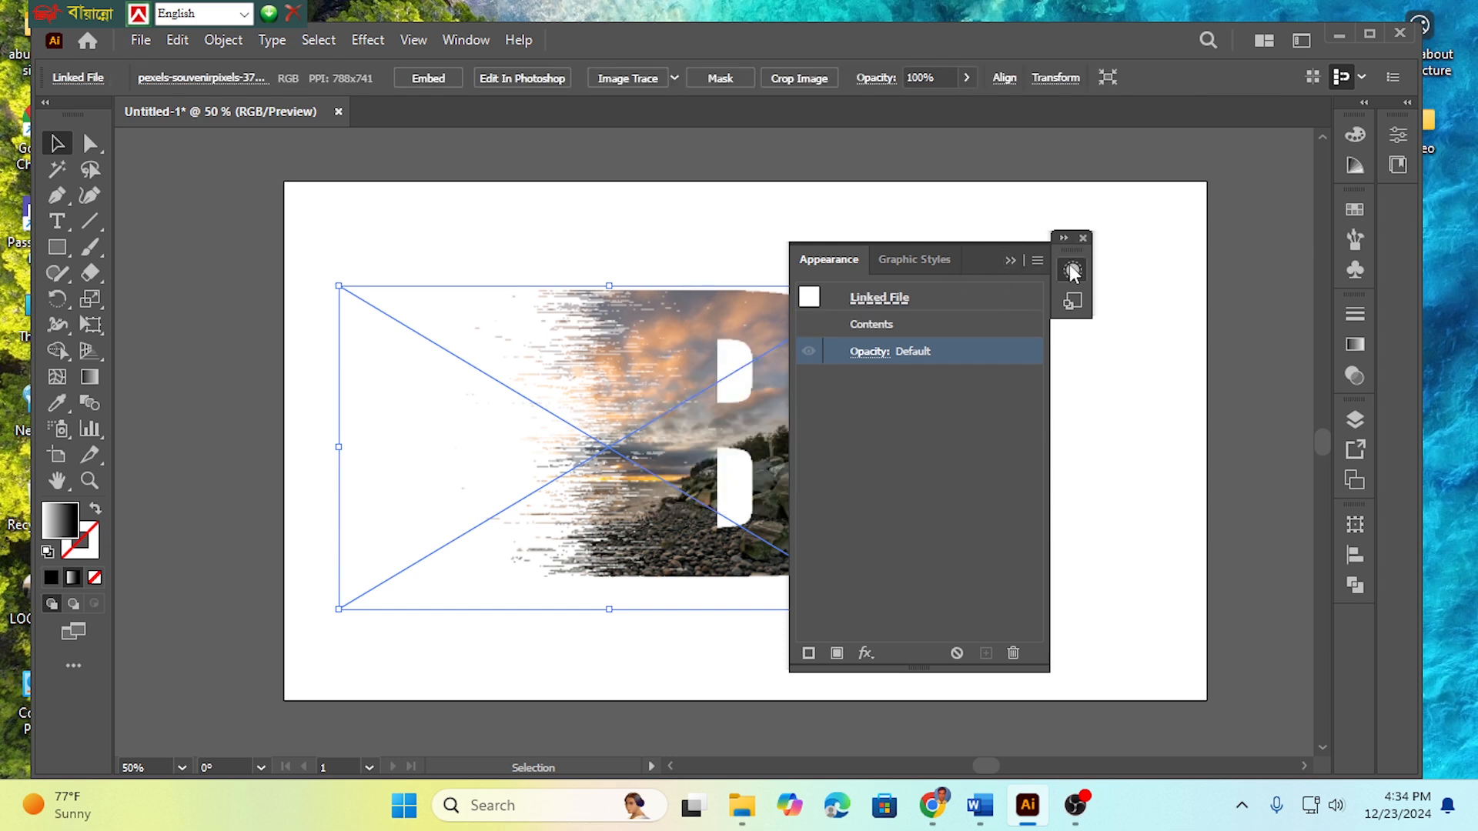
left_click(1083, 238)
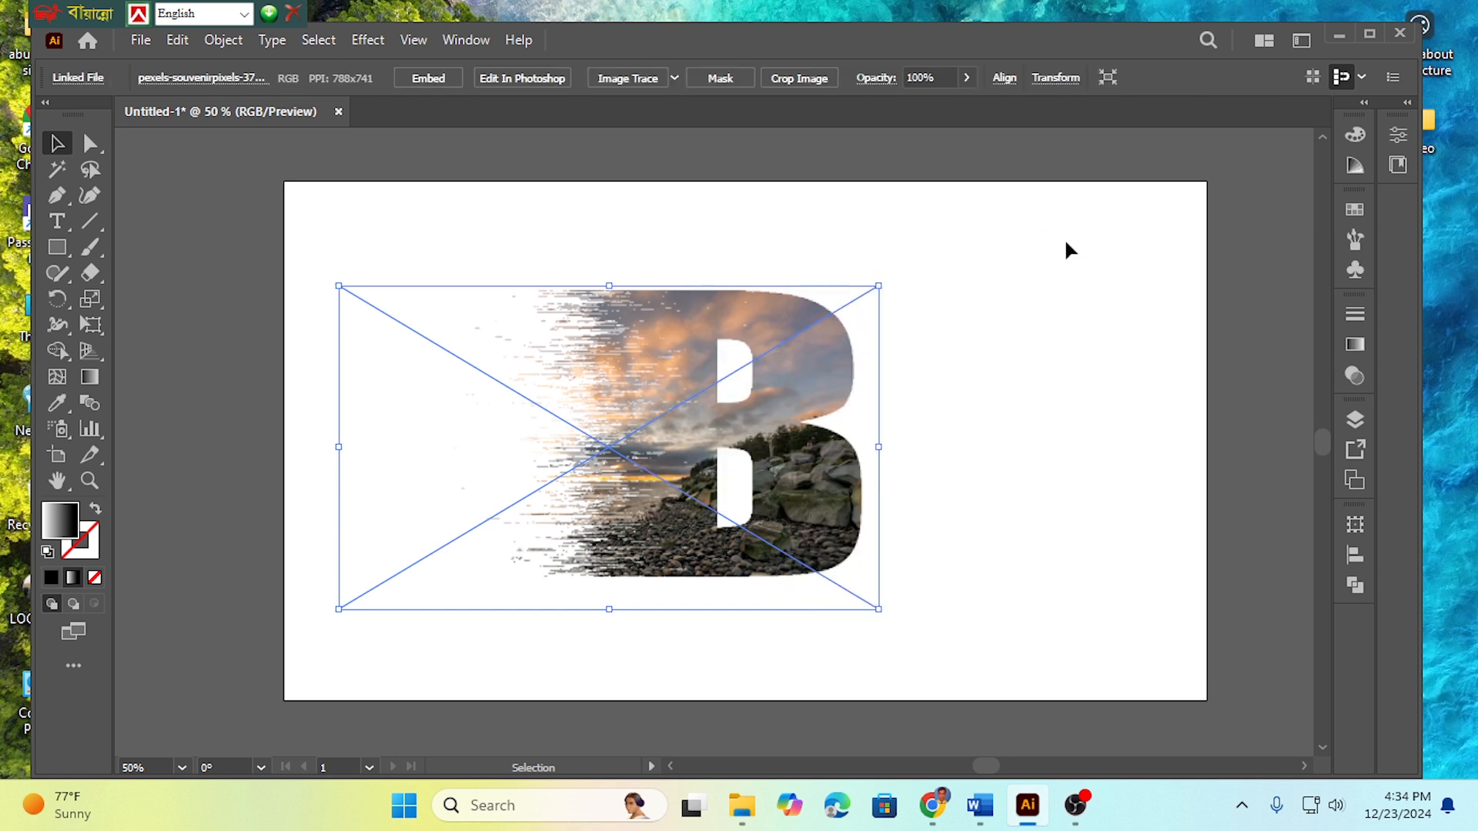
left_click(955, 442)
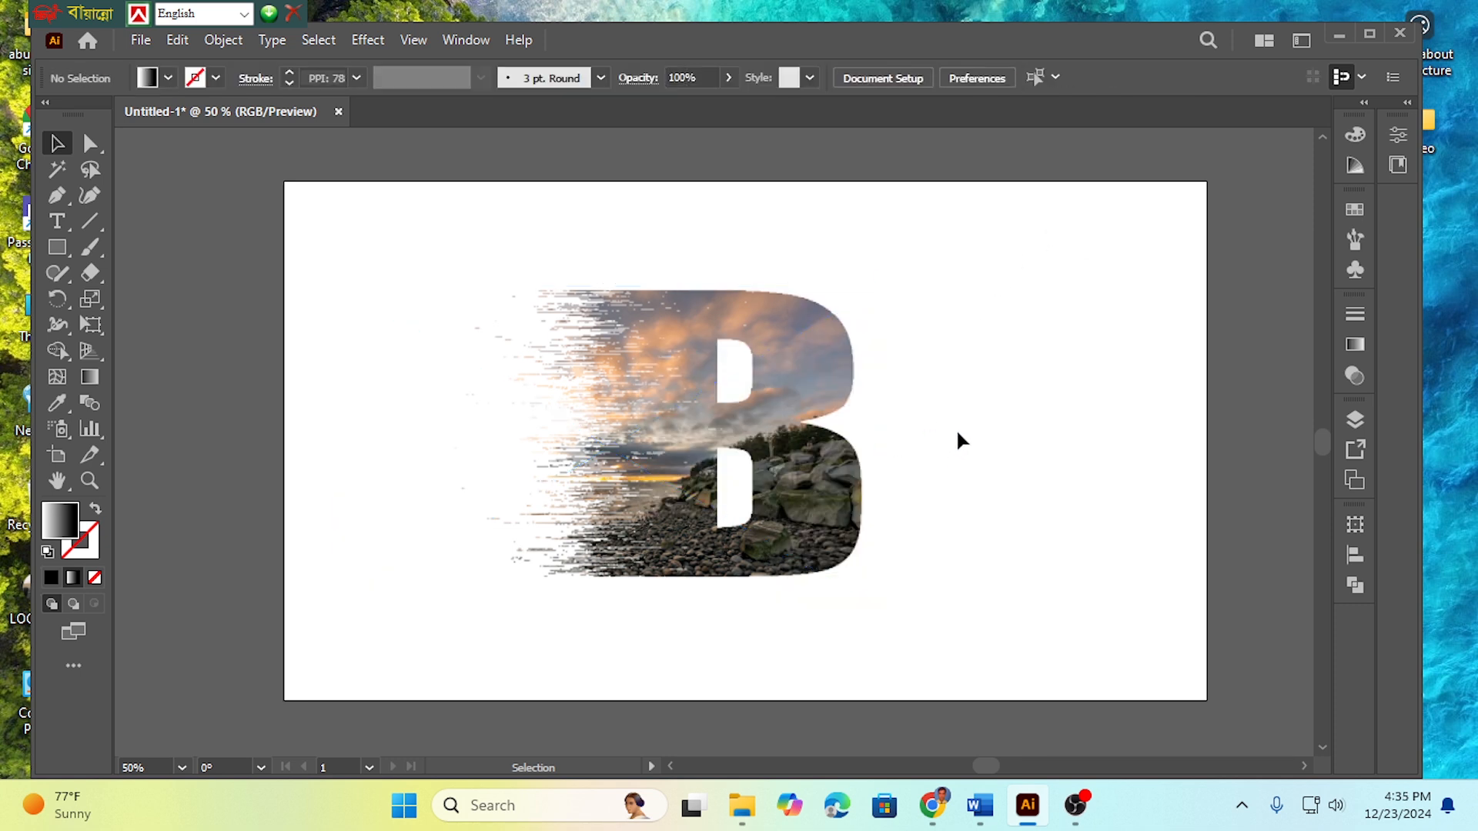
Narrow the photo-filled B to about four fifths of its width and move it to the artboard's right side.
left_click(873, 579)
left_click_drag(681, 420, 762, 411)
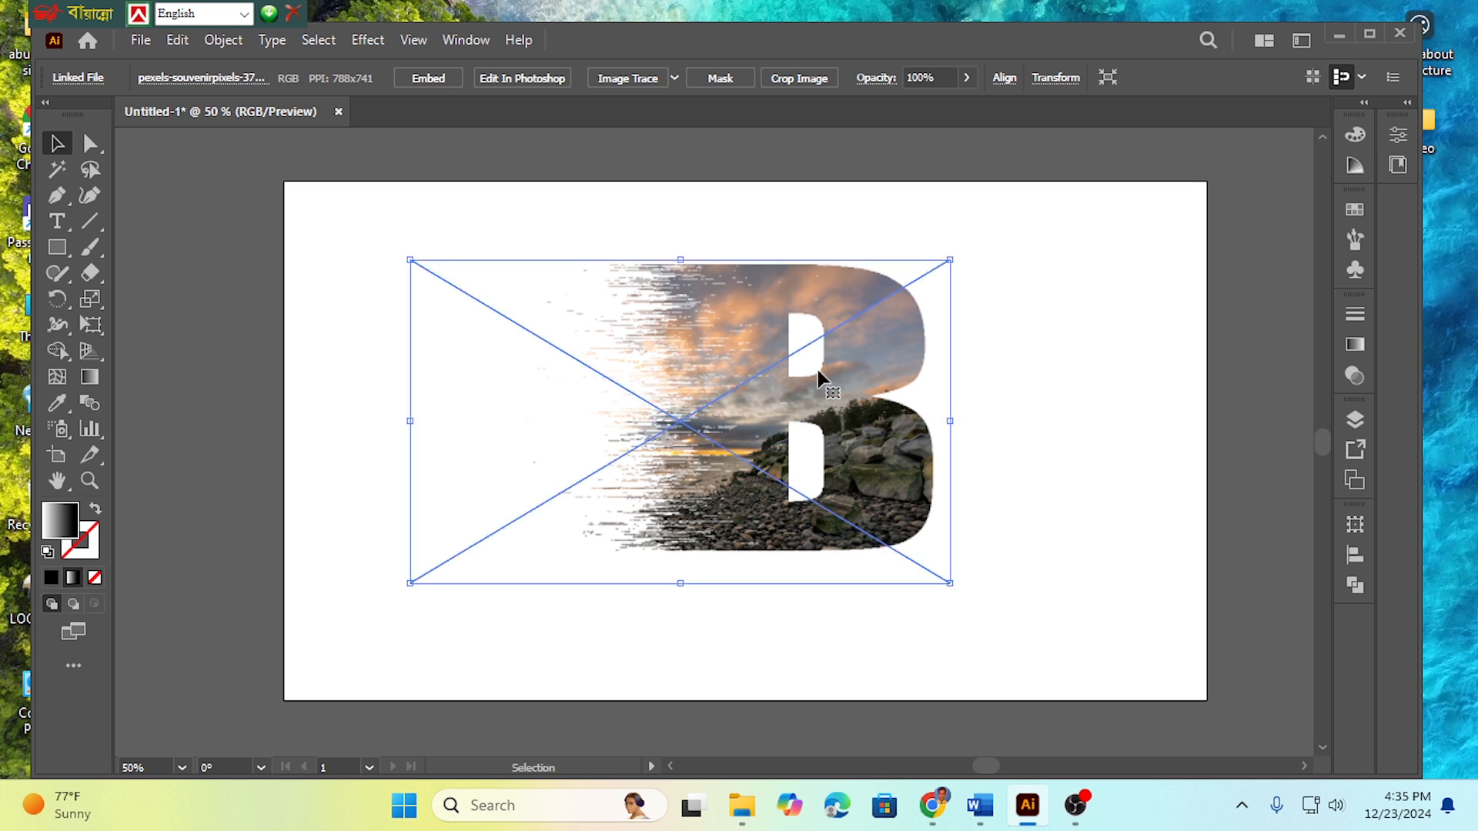
left_click_drag(409, 421, 522, 422)
left_click_drag(742, 357, 712, 311)
left_click(448, 353)
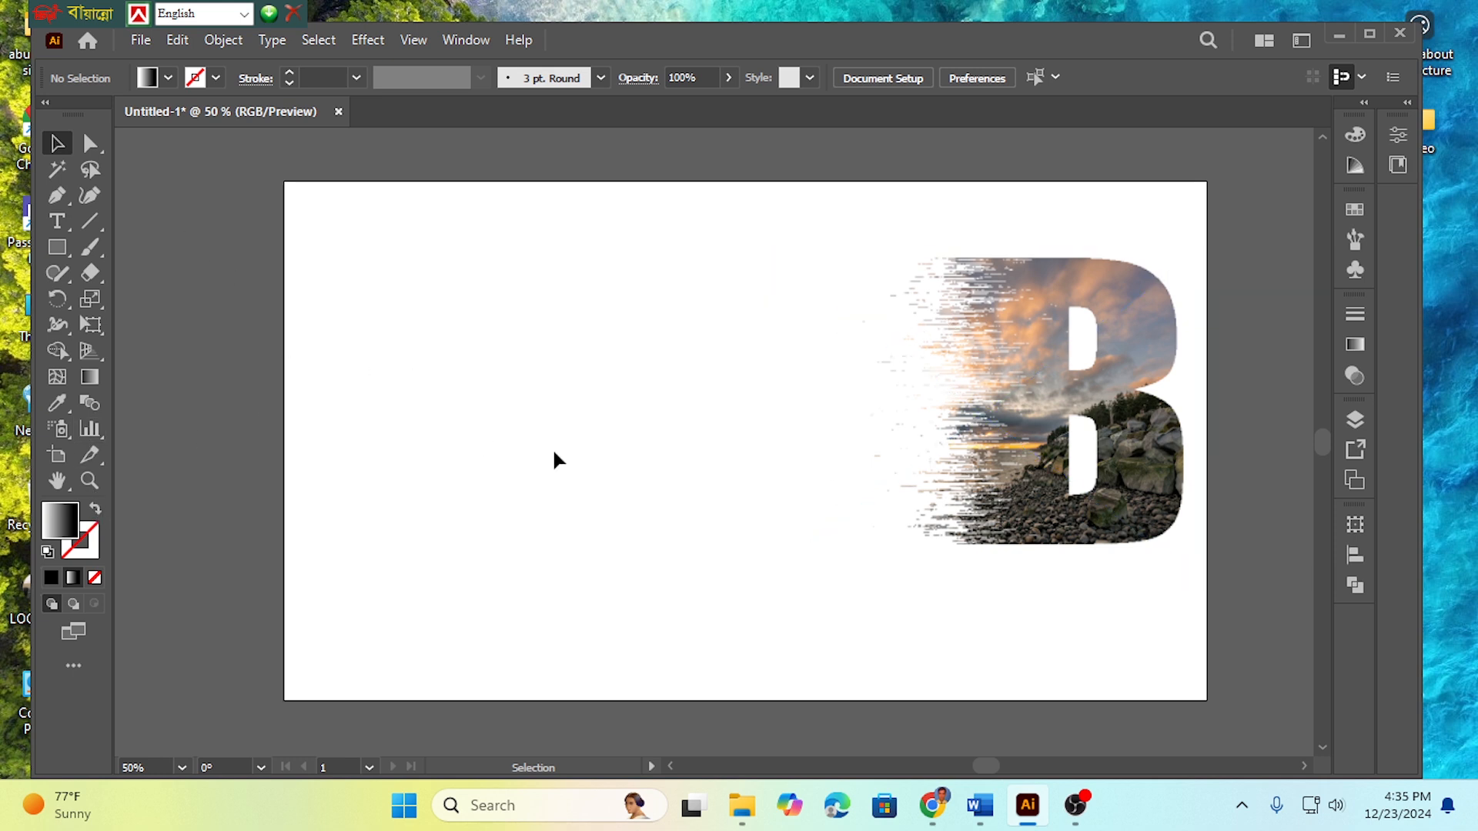
Add a letter D in Impact in the empty area beside the B and scale it up to about 466 pt.
left_click(56, 221)
left_click(430, 394)
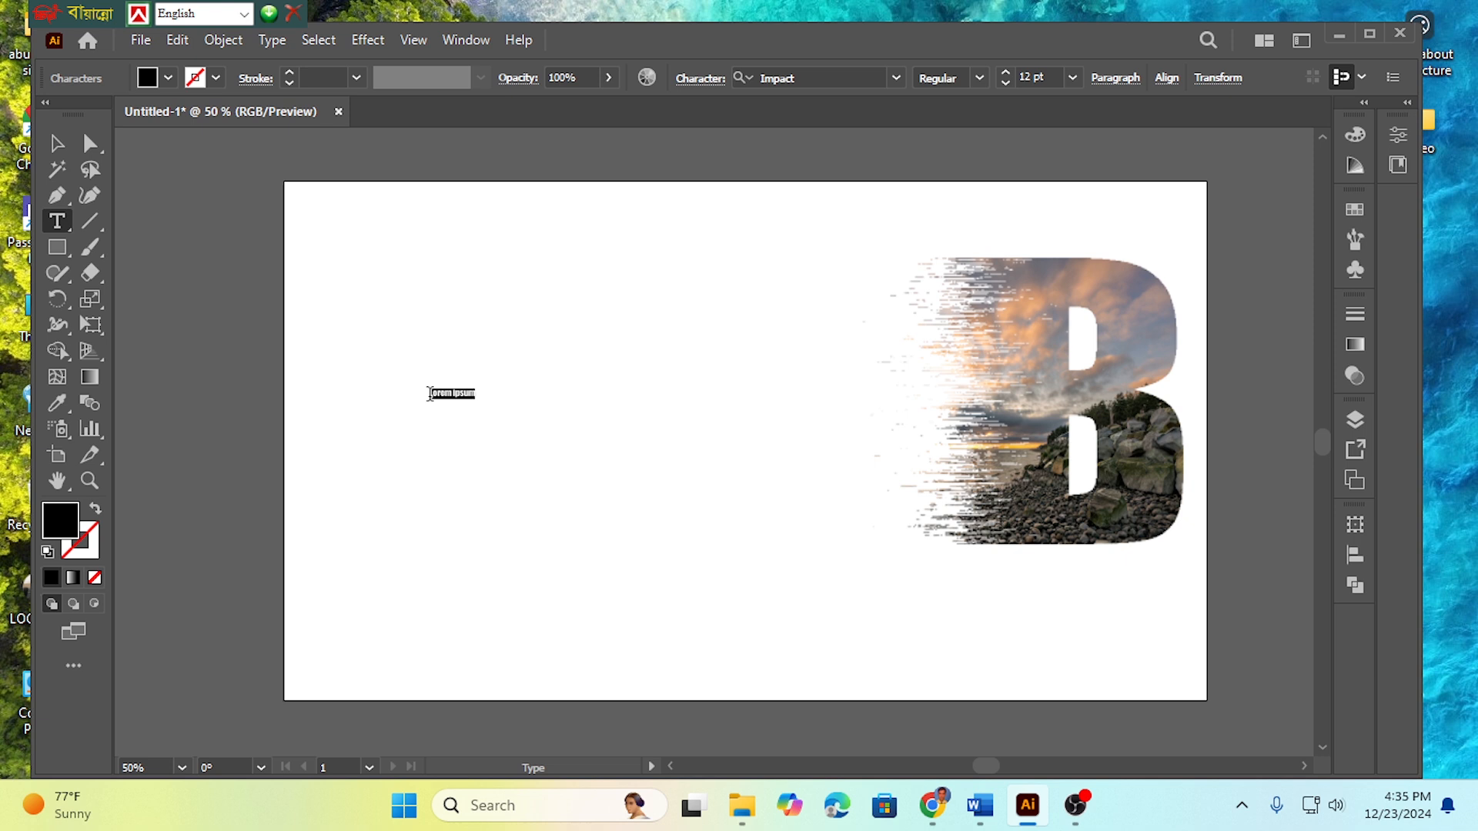
key("BackSpace")
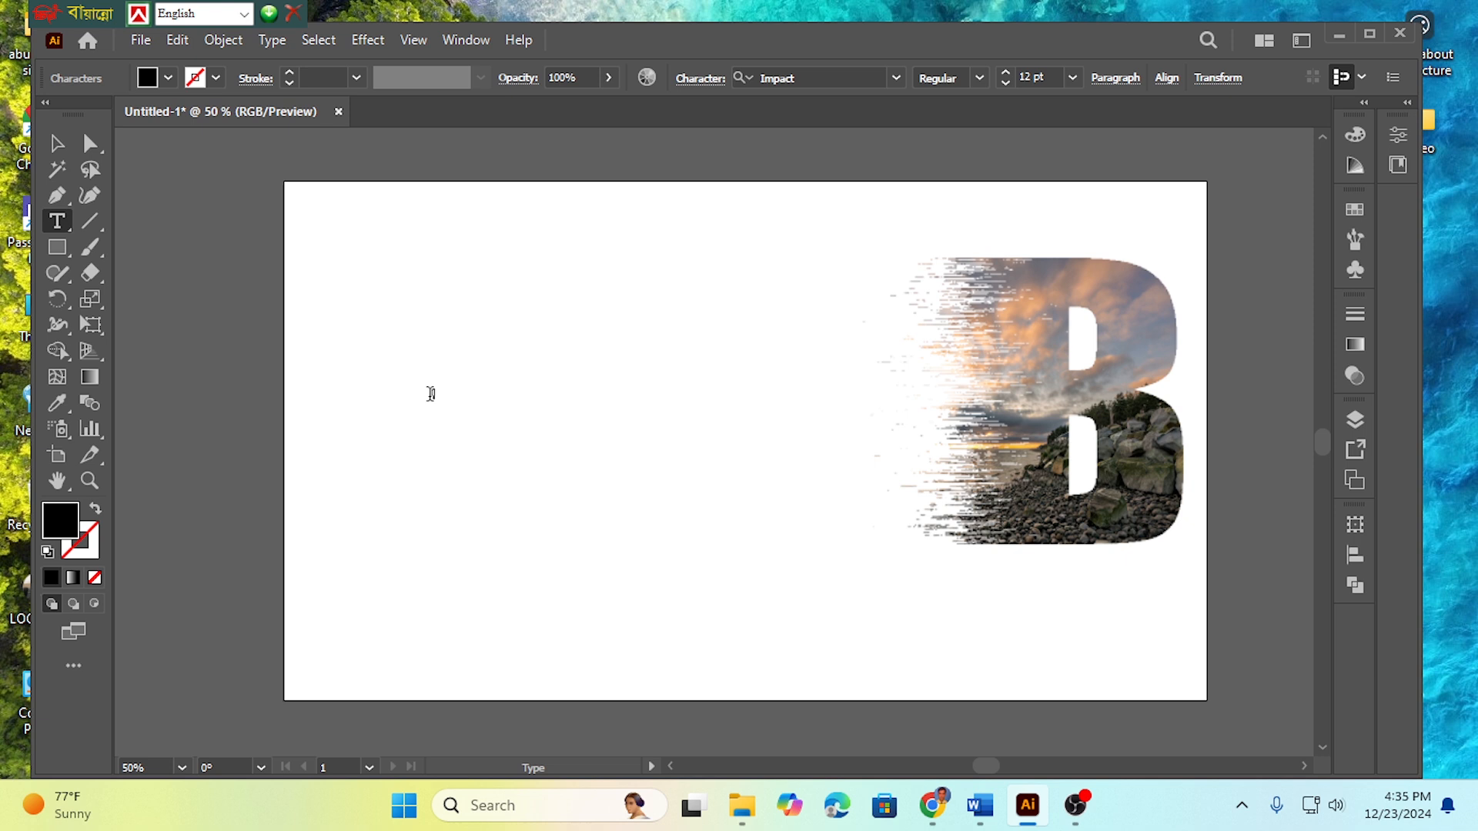
left_click(56, 139)
left_click_drag(446, 409, 756, 599)
left_click_drag(498, 463, 538, 361)
left_click_drag(562, 416, 655, 701)
left_click_drag(615, 481, 684, 437)
Convert the D to outlines and move both corner anchor points of its straight edge outward, making the letter about twice as wide.
right_click(593, 376)
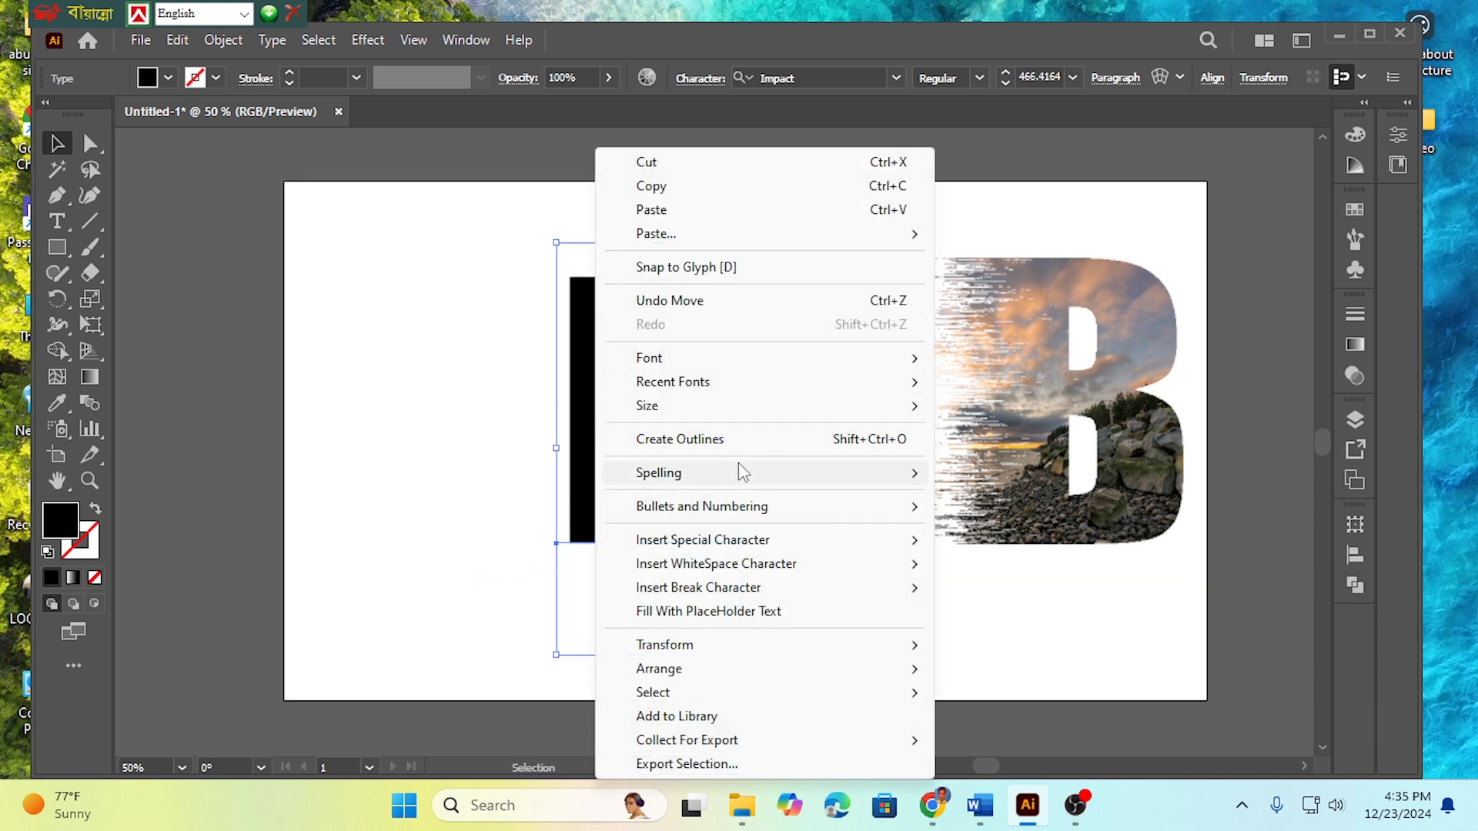
left_click(703, 442)
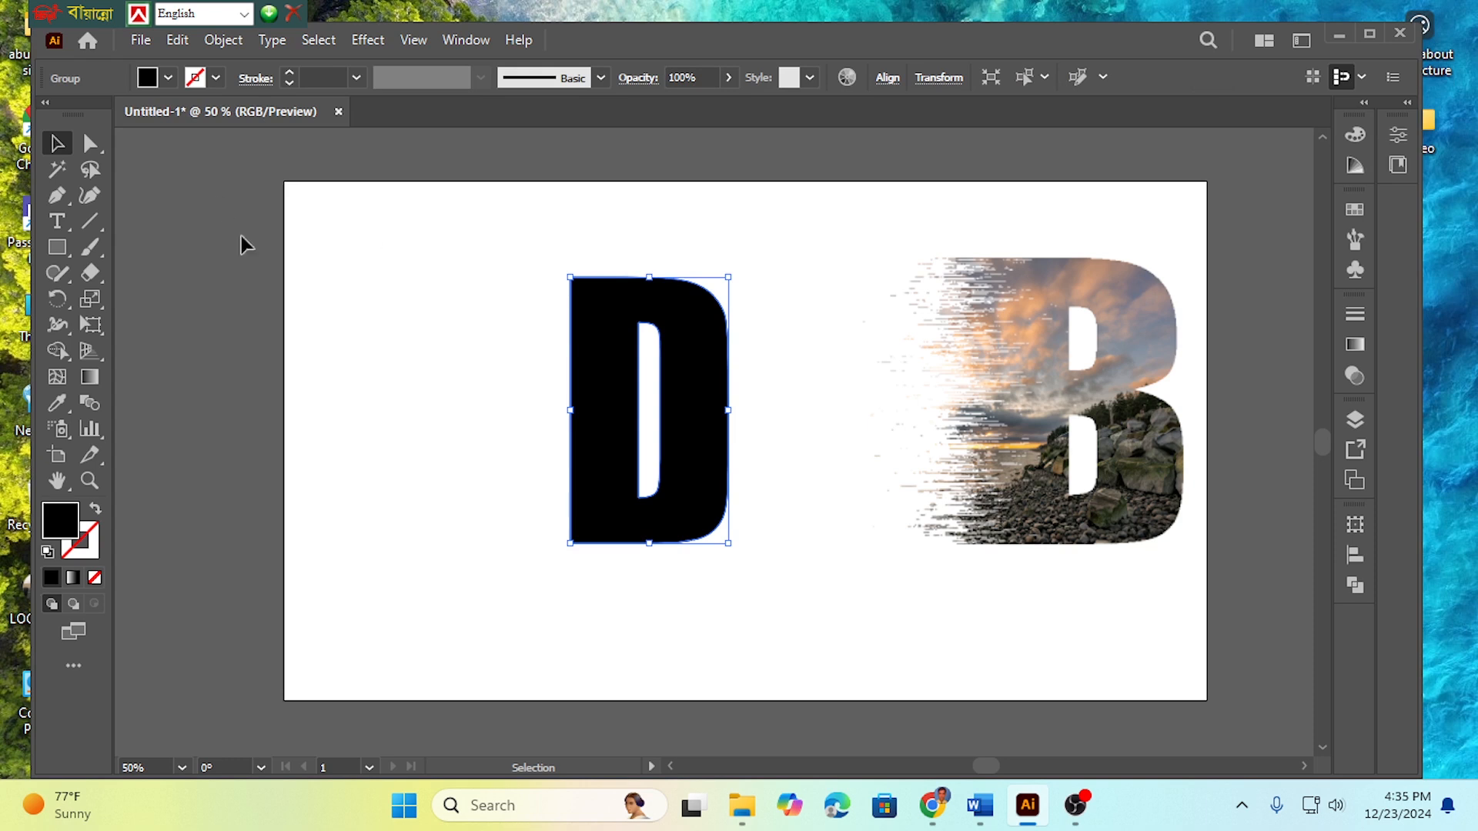
left_click(453, 277)
left_click(90, 144)
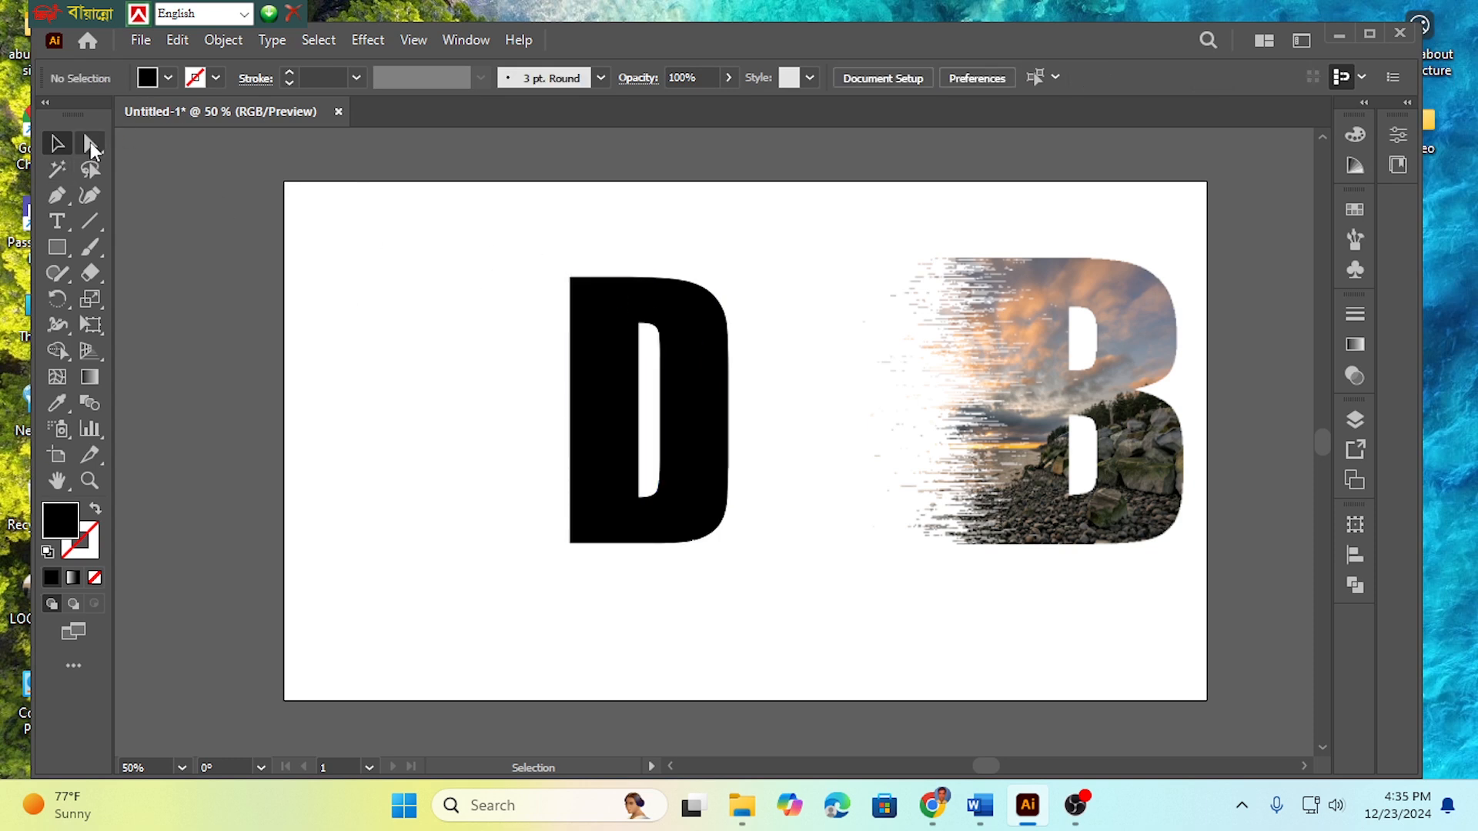
left_click_drag(516, 253, 387, 549)
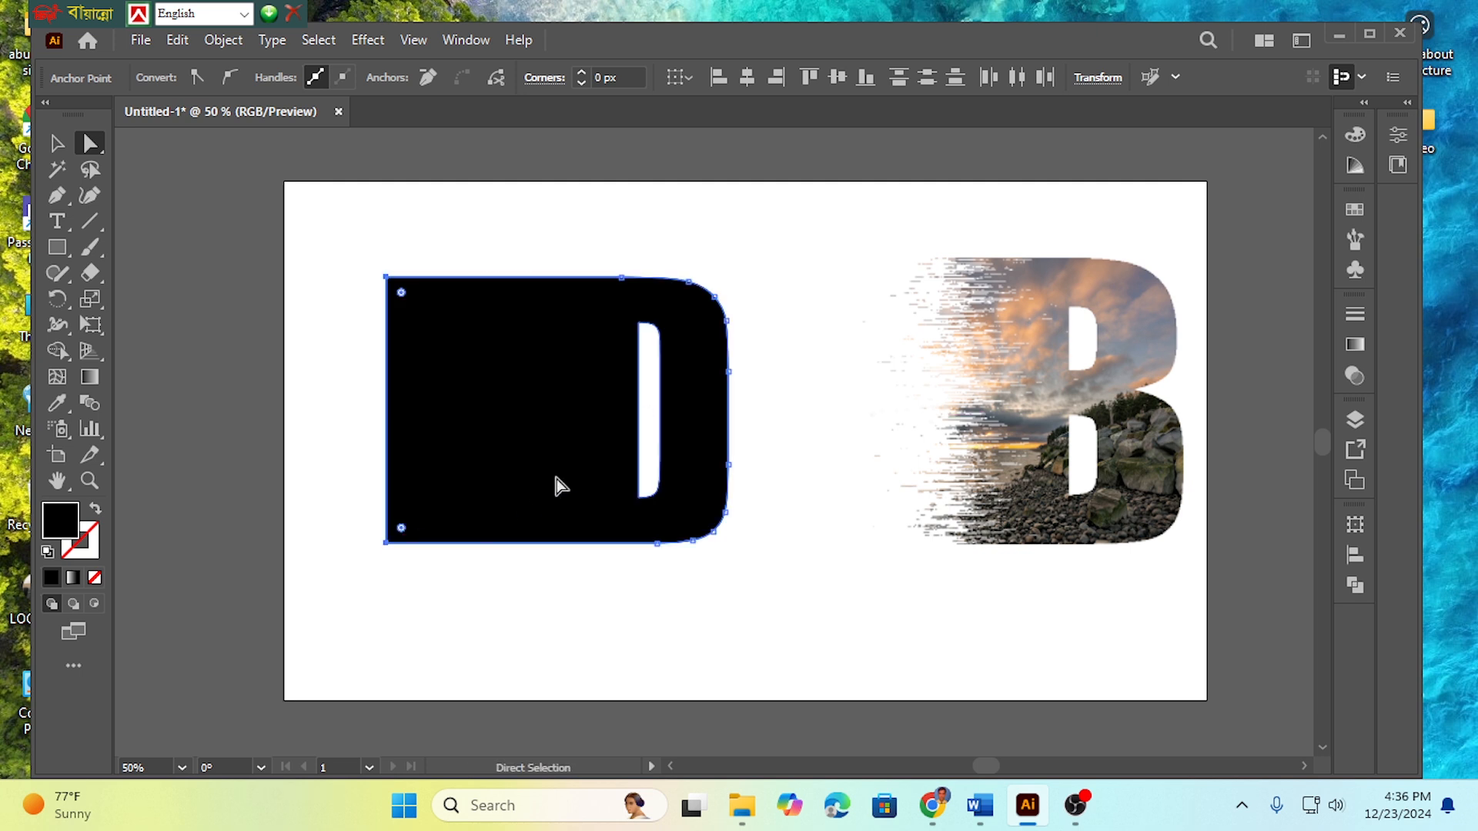
Fill the stretched D with the linear white-to-black gradient and apply the Pixelate Mezzotint effect with type Long Lines.
left_click(73, 578)
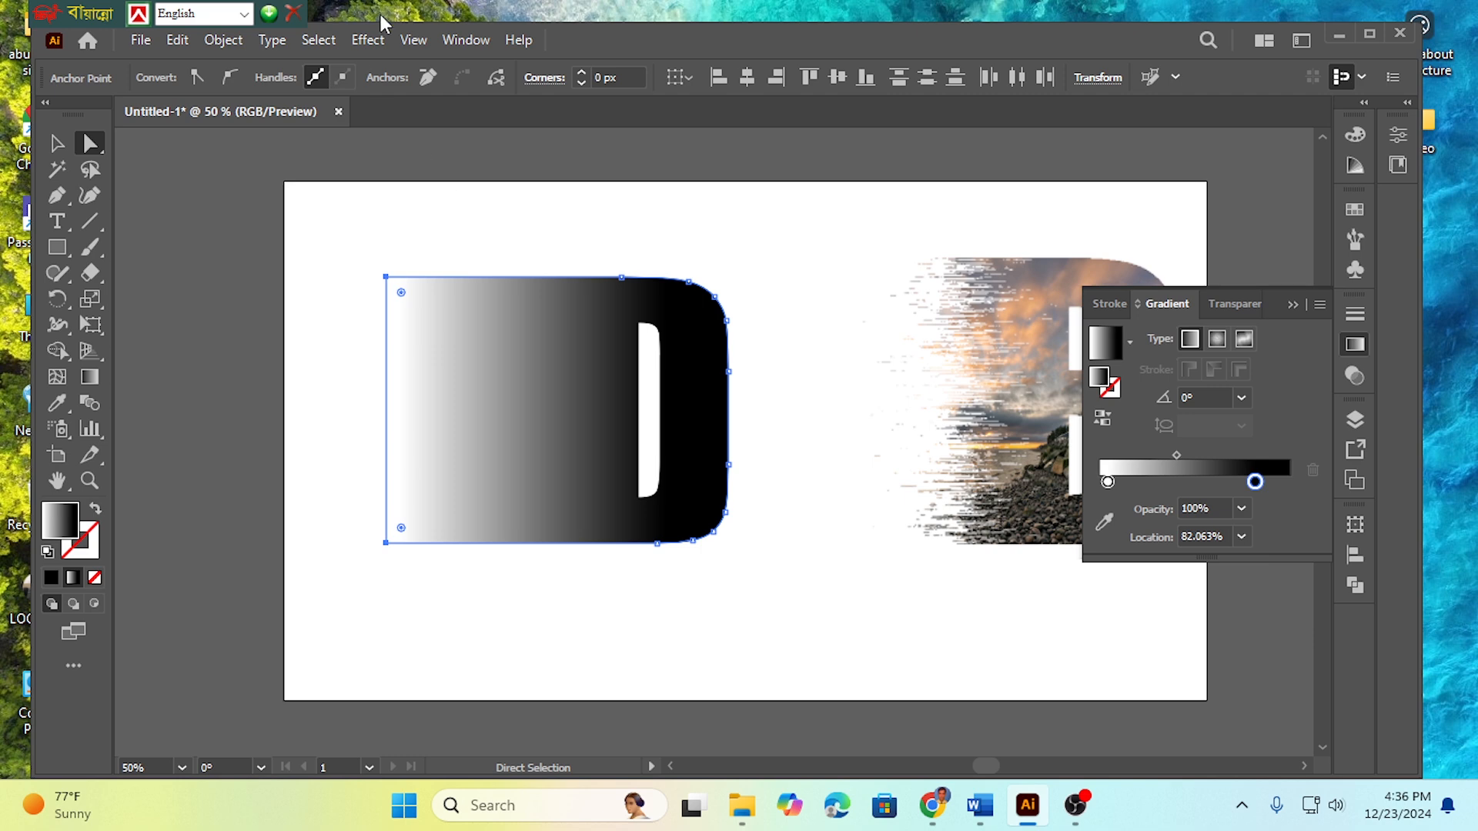
left_click(368, 40)
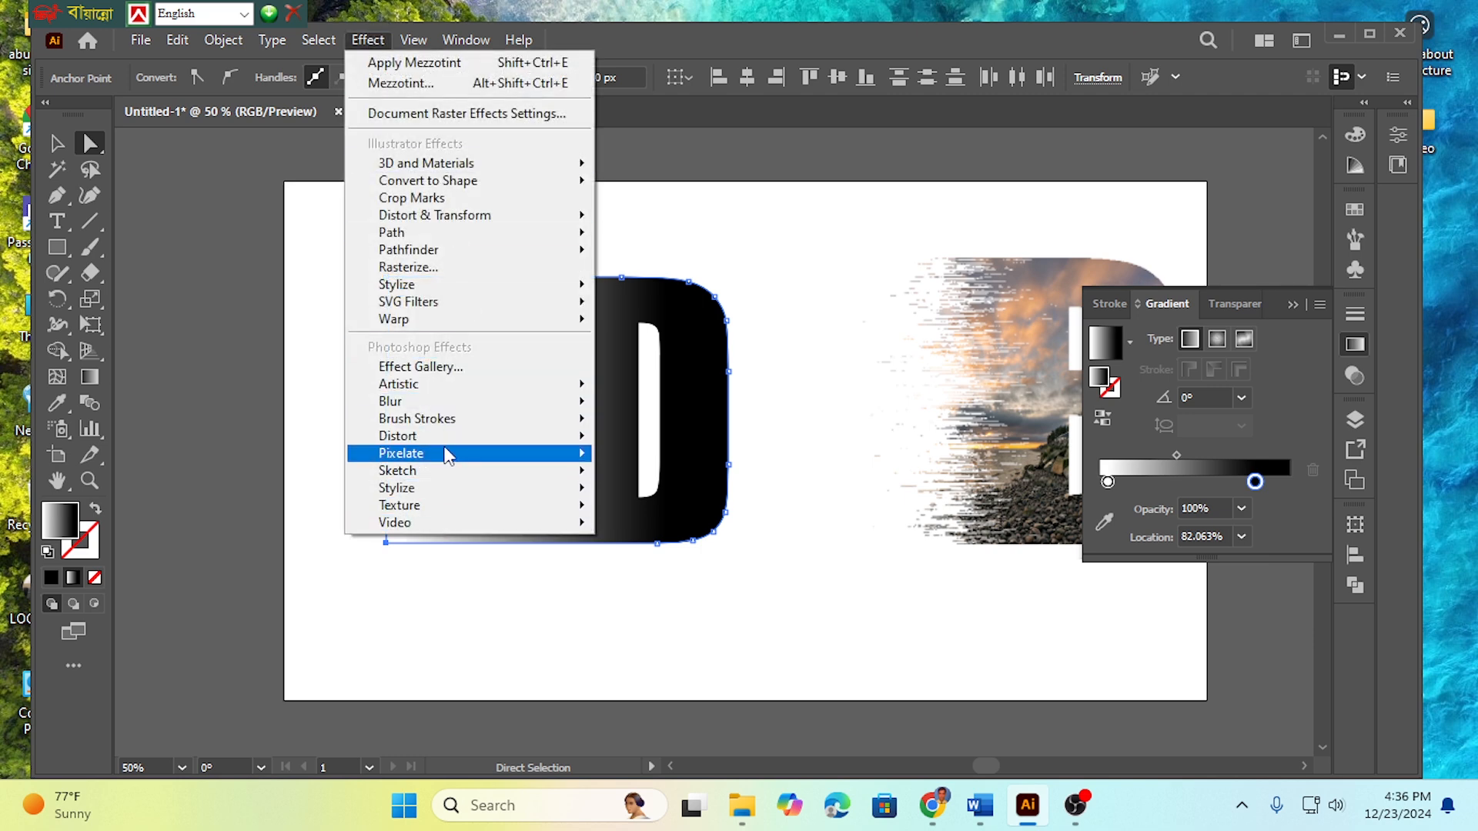
mouse_move(443, 458)
left_click(661, 505)
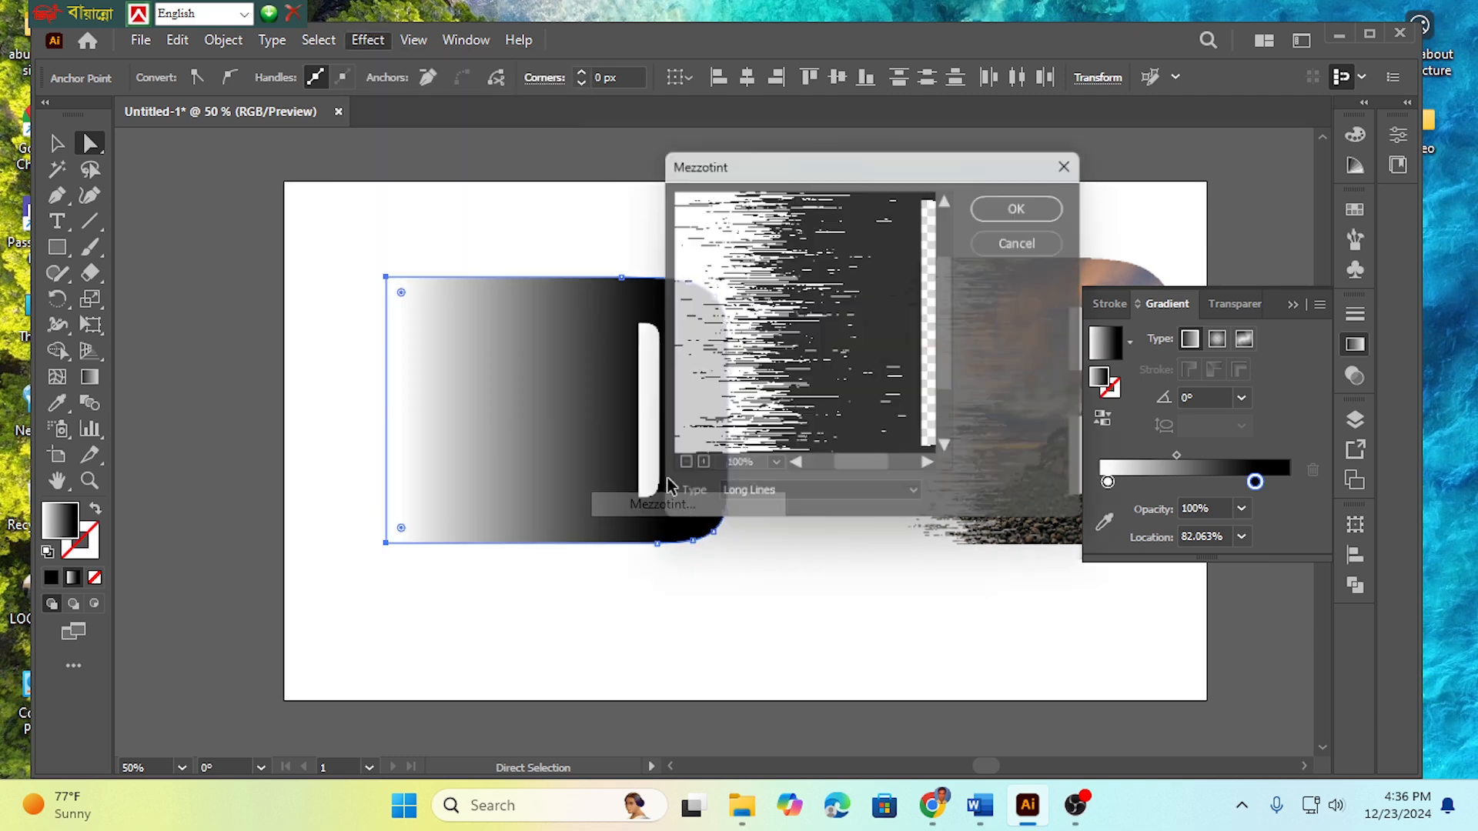
left_click(679, 471)
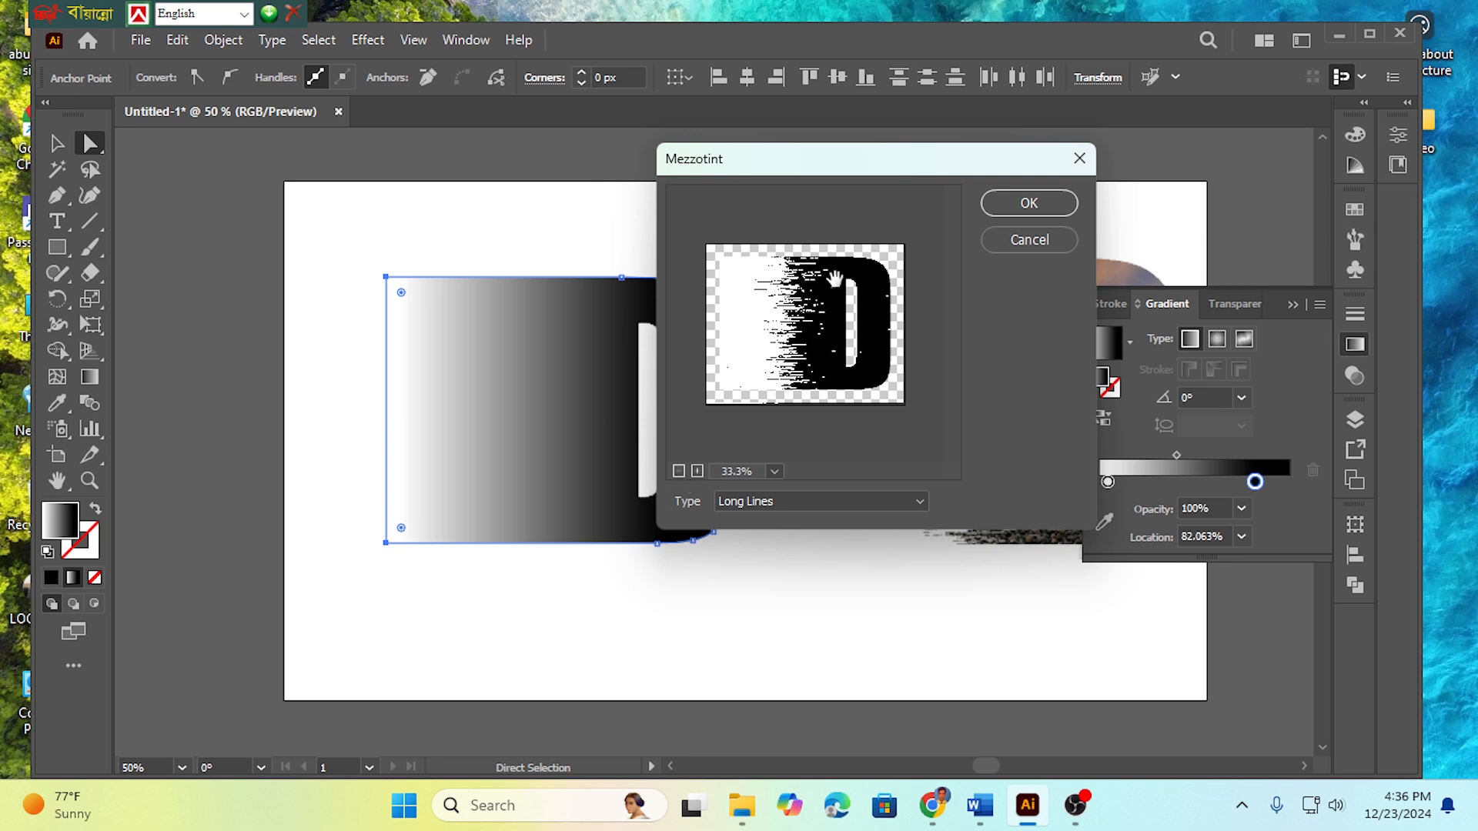
left_click(1034, 204)
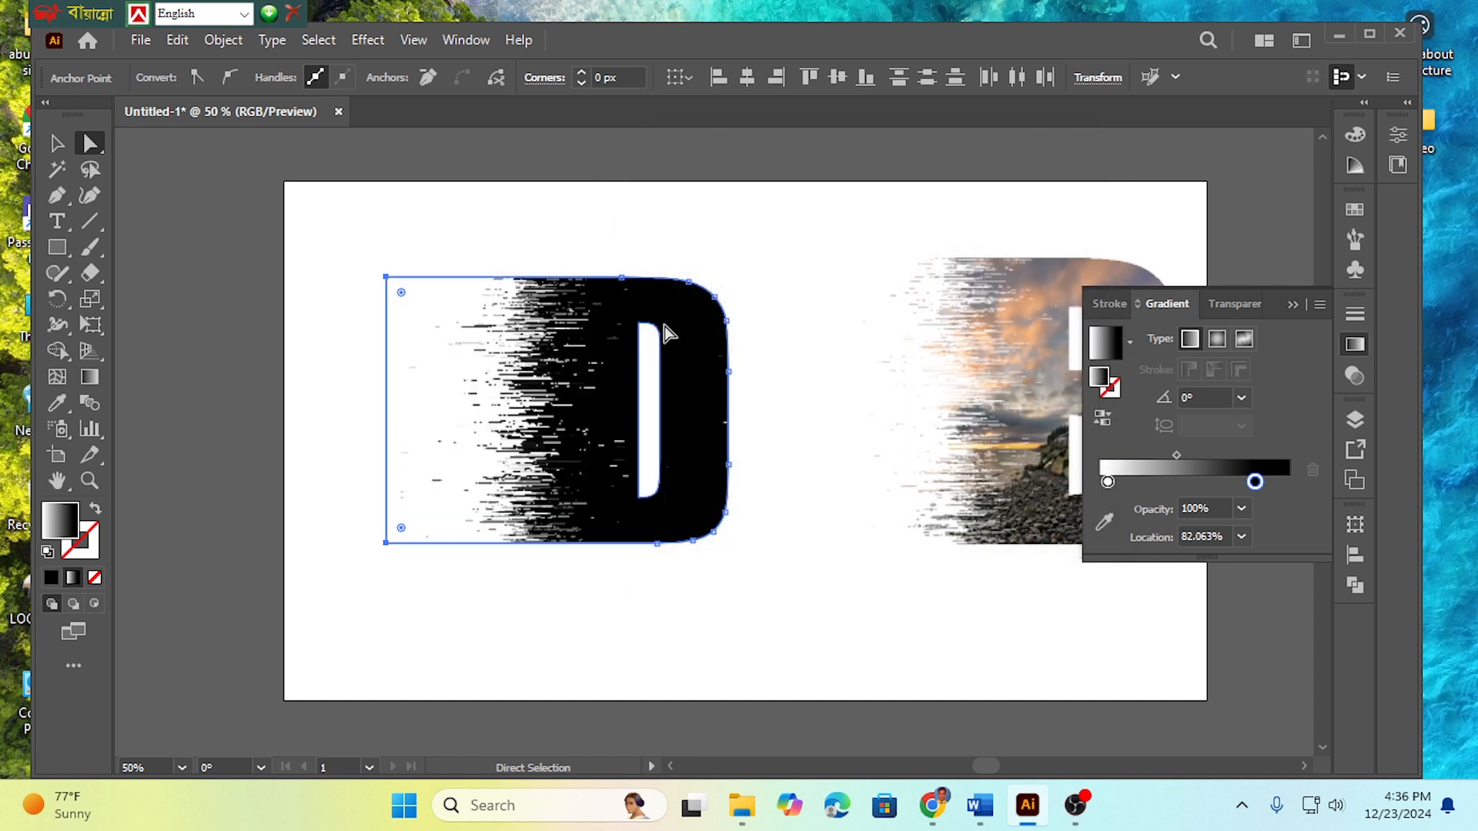
Shift the black stop of the D's gradient outward to a location of about 88.9%.
left_click(100, 371)
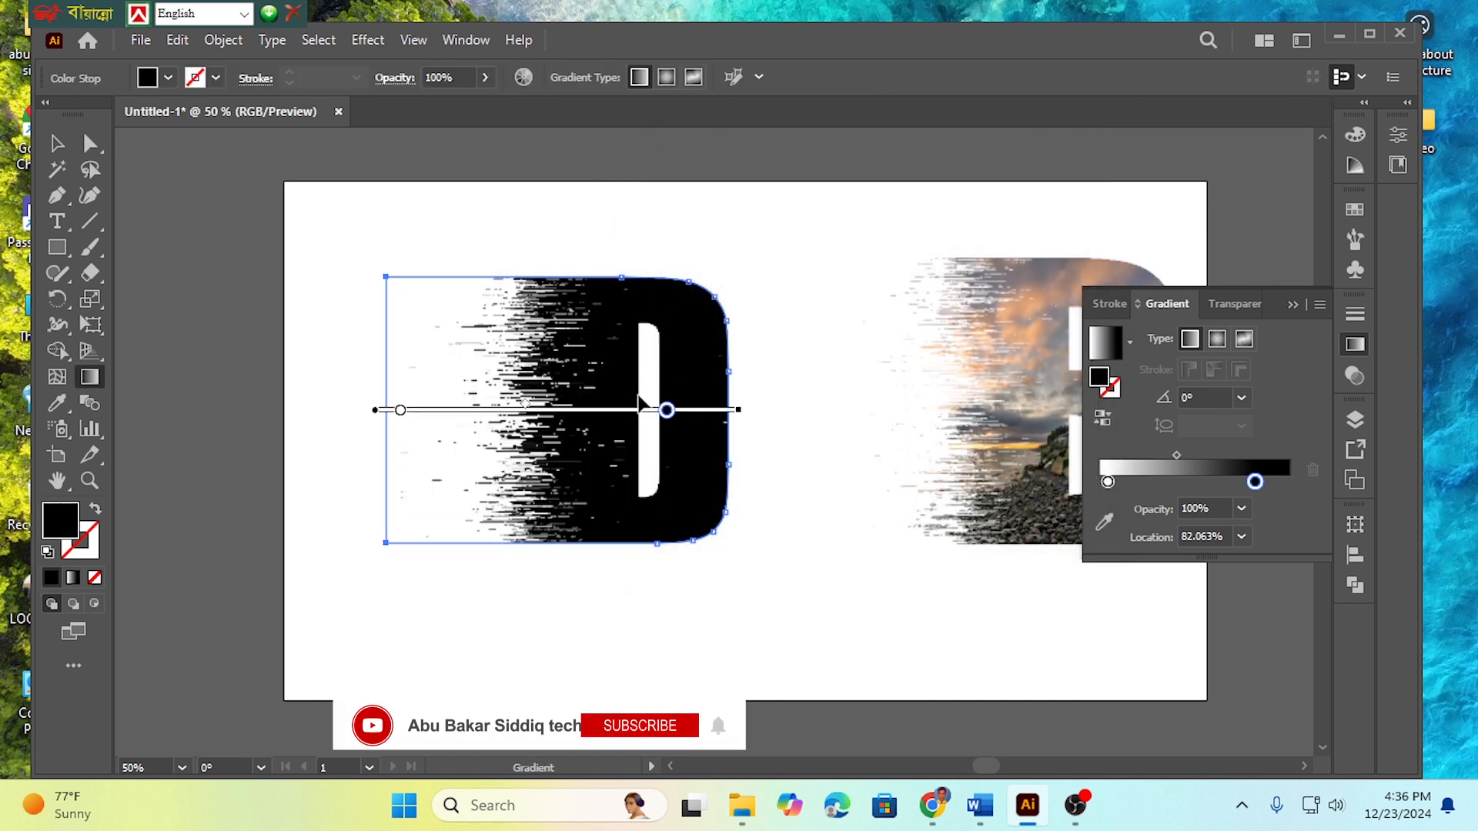
mouse_move(667, 409)
left_mouse_down()
mouse_move(641, 412)
mouse_move(689, 410)
left_mouse_up()
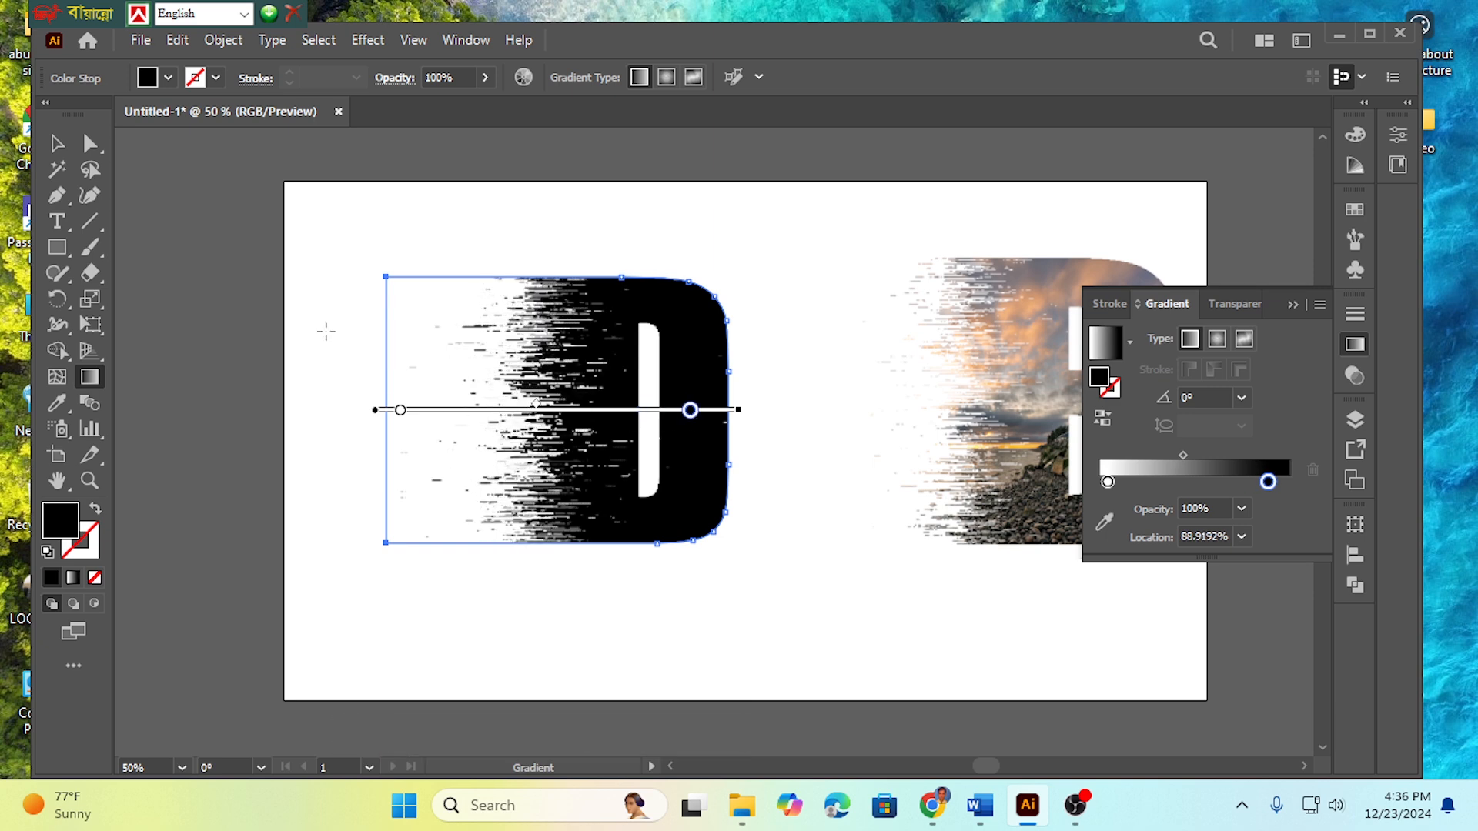
left_click(57, 143)
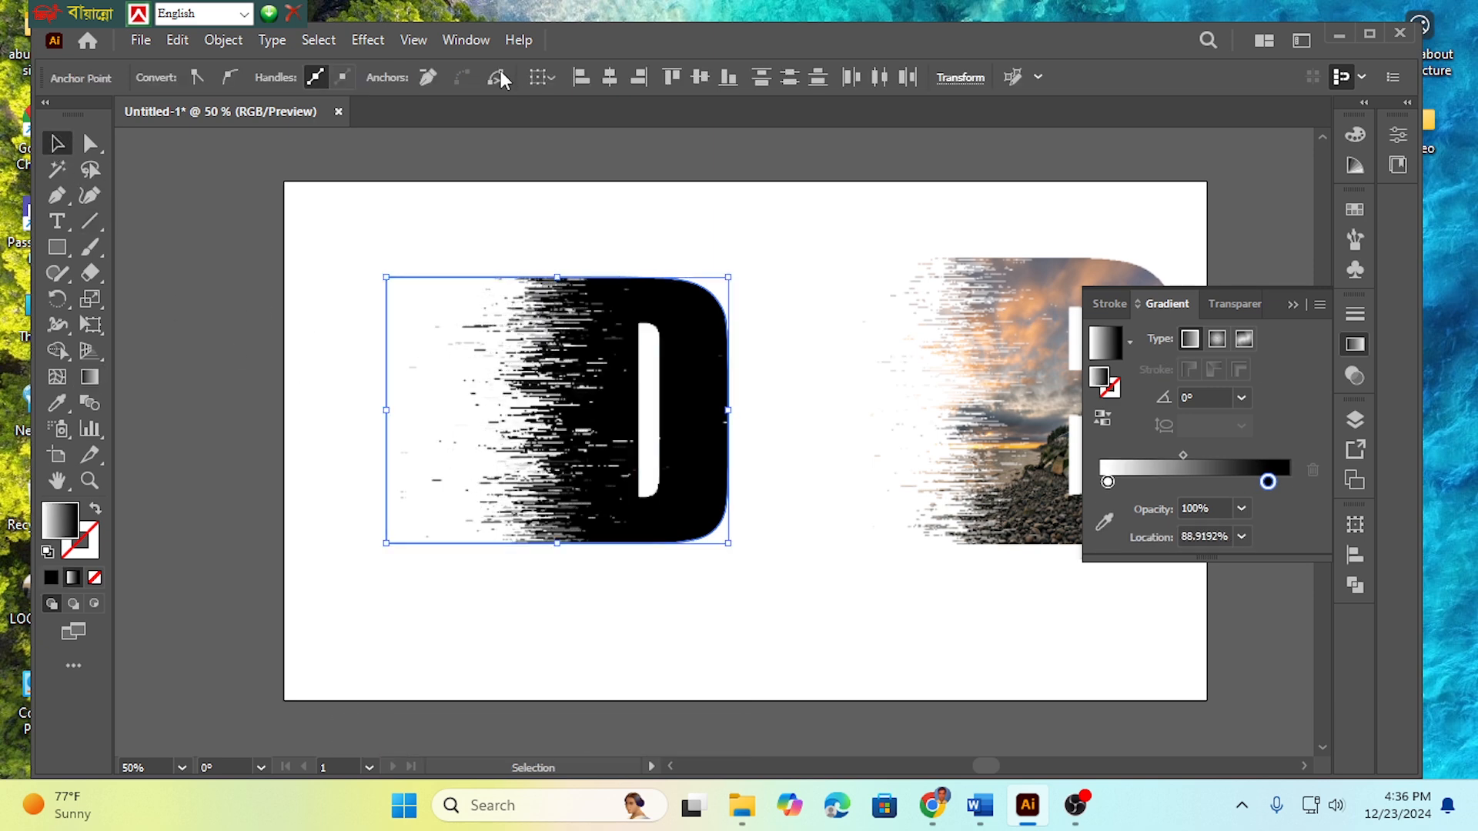
left_click(478, 37)
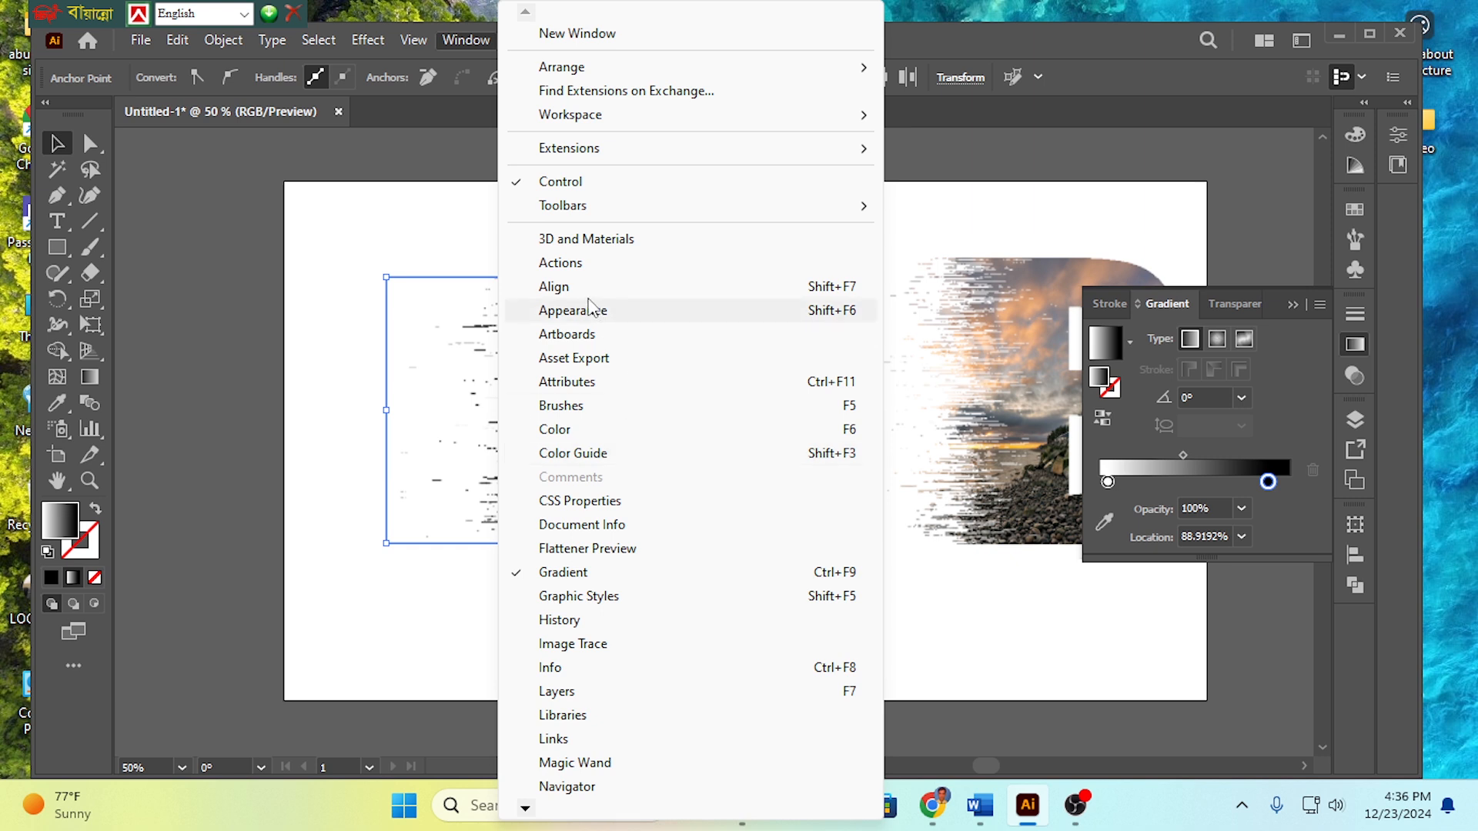
left_click(583, 313)
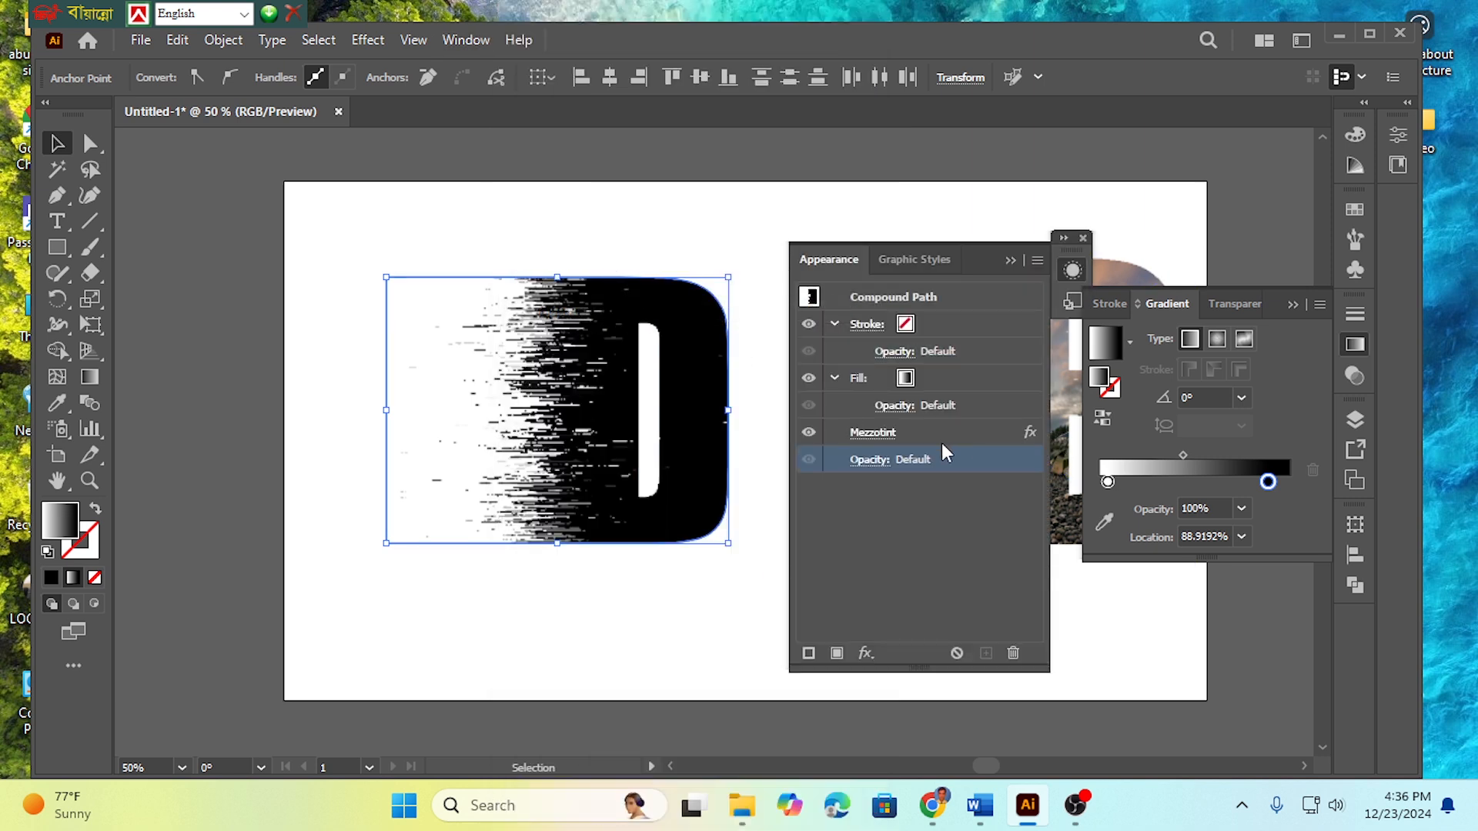
left_click(865, 462)
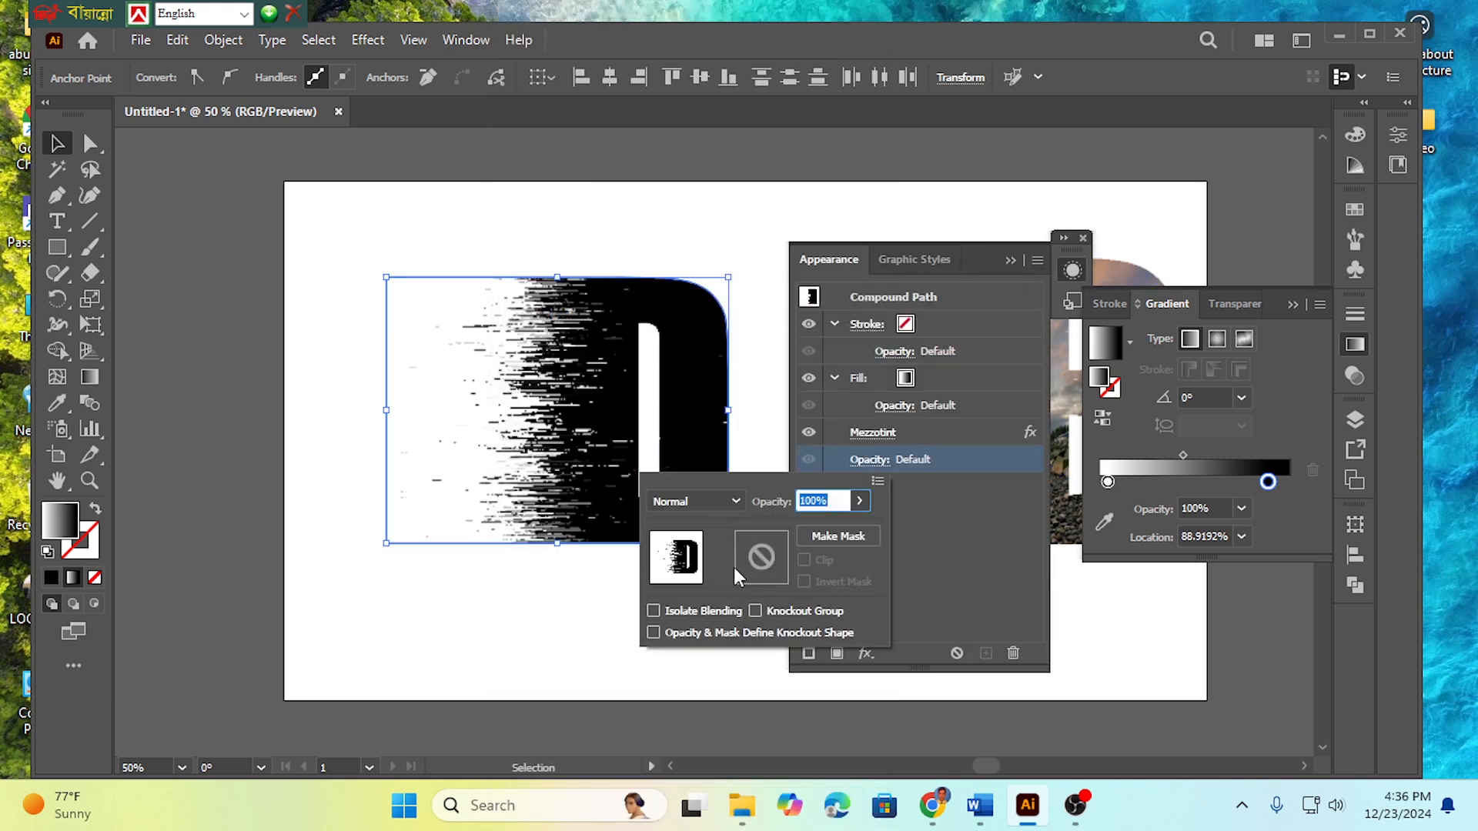
left_click(830, 539)
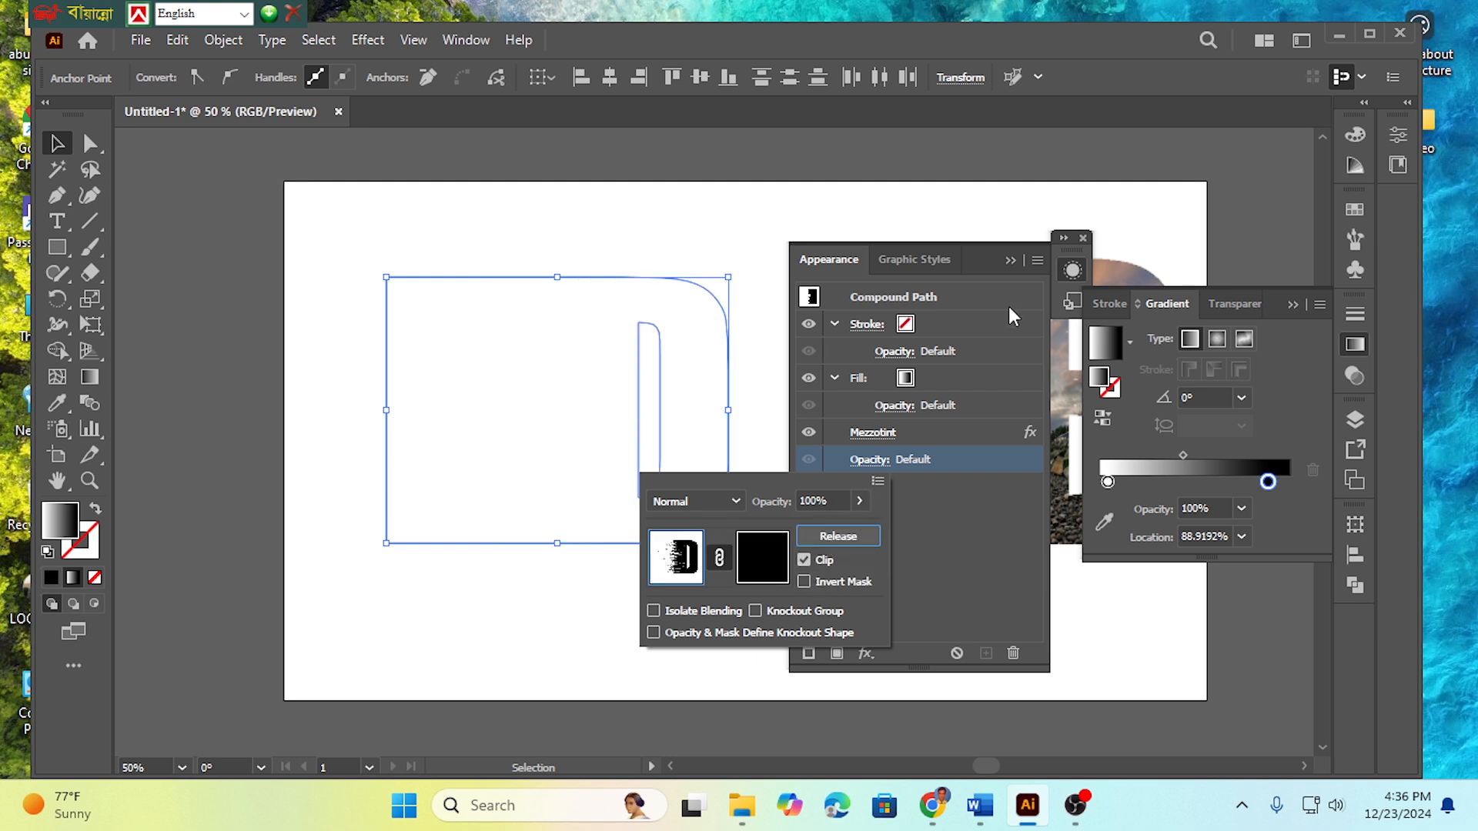
left_click(1081, 234)
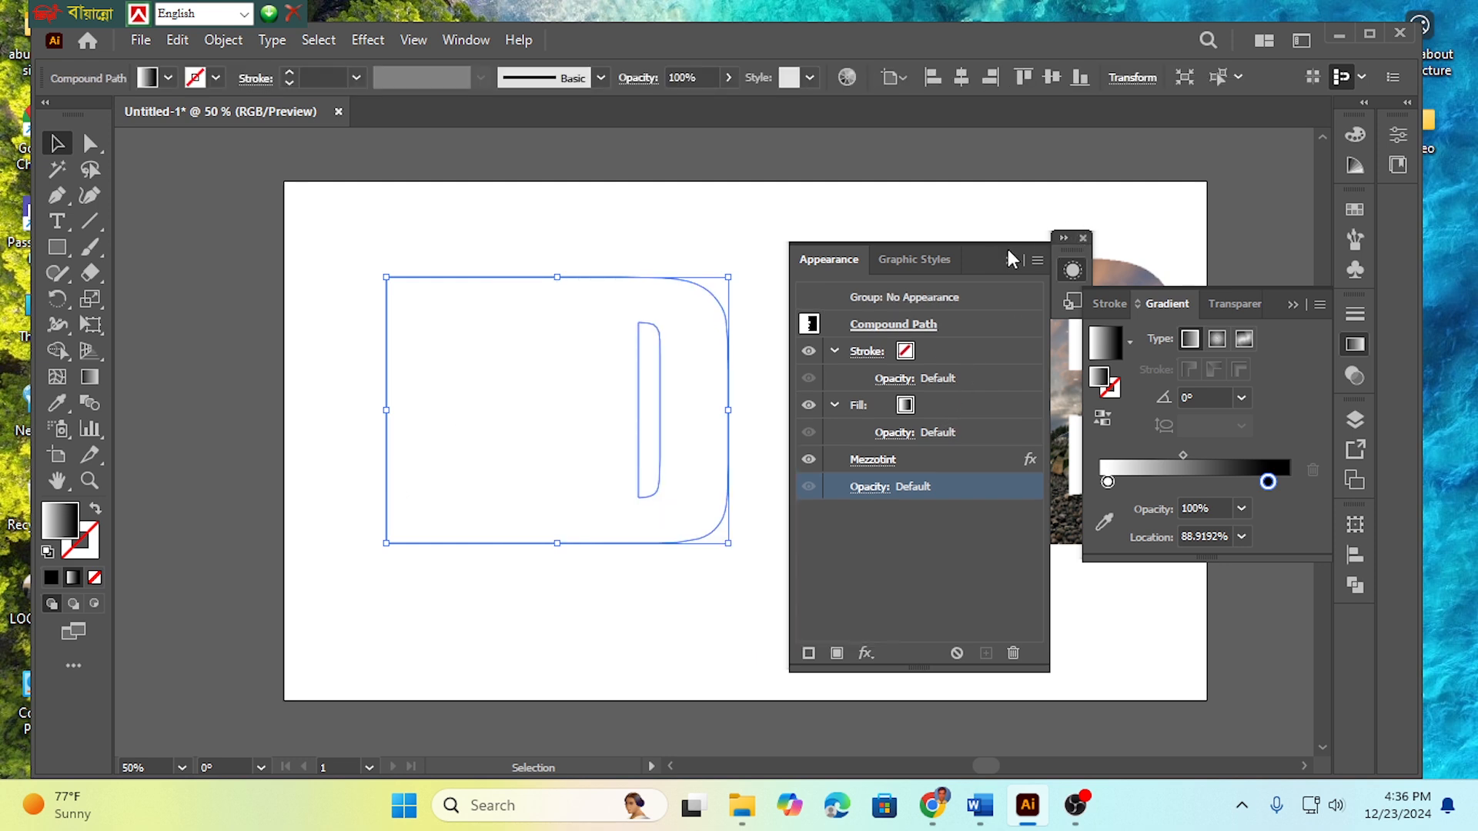
left_click(1084, 238)
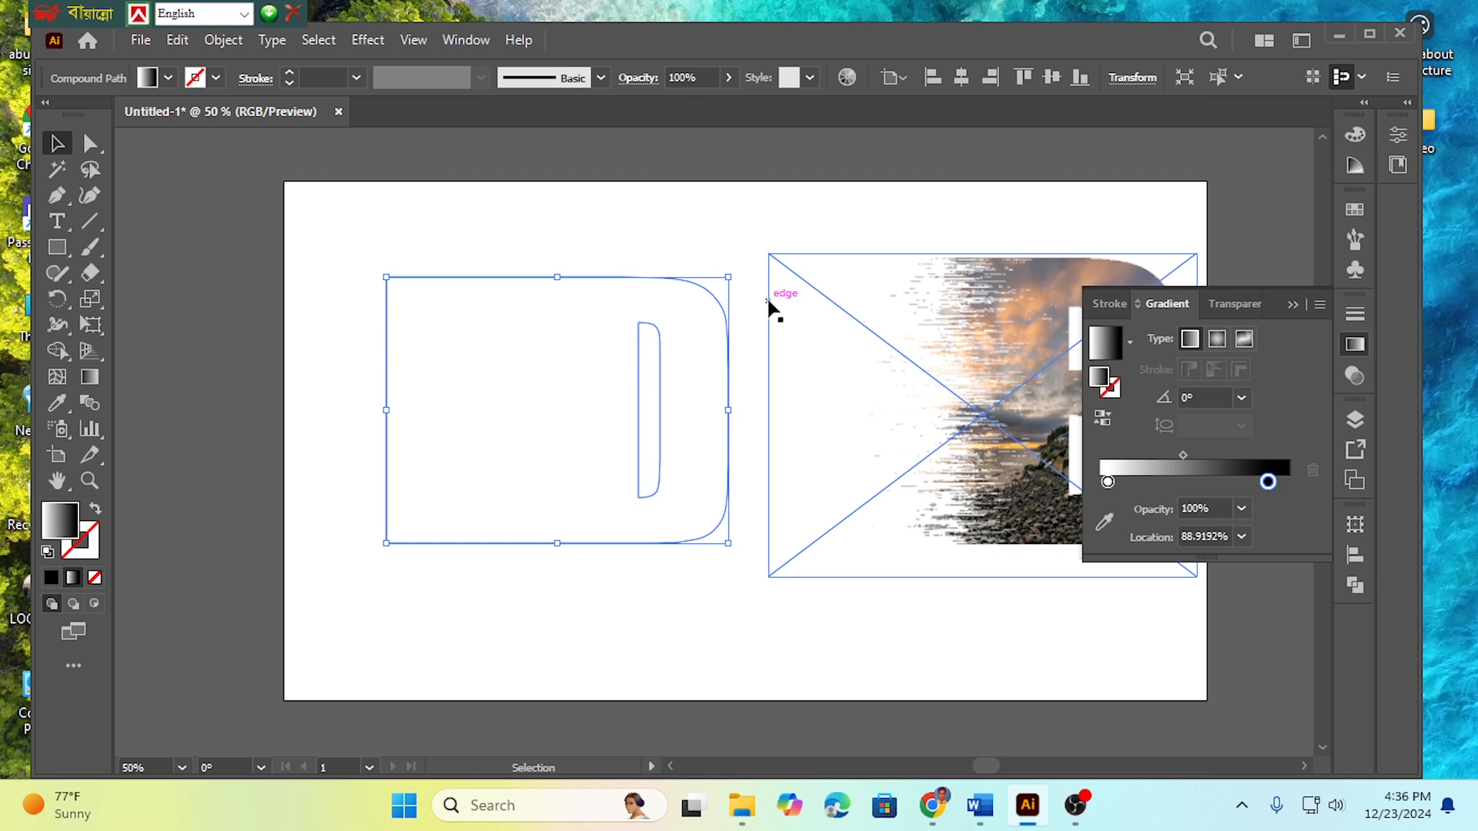
key("ctrl+z")
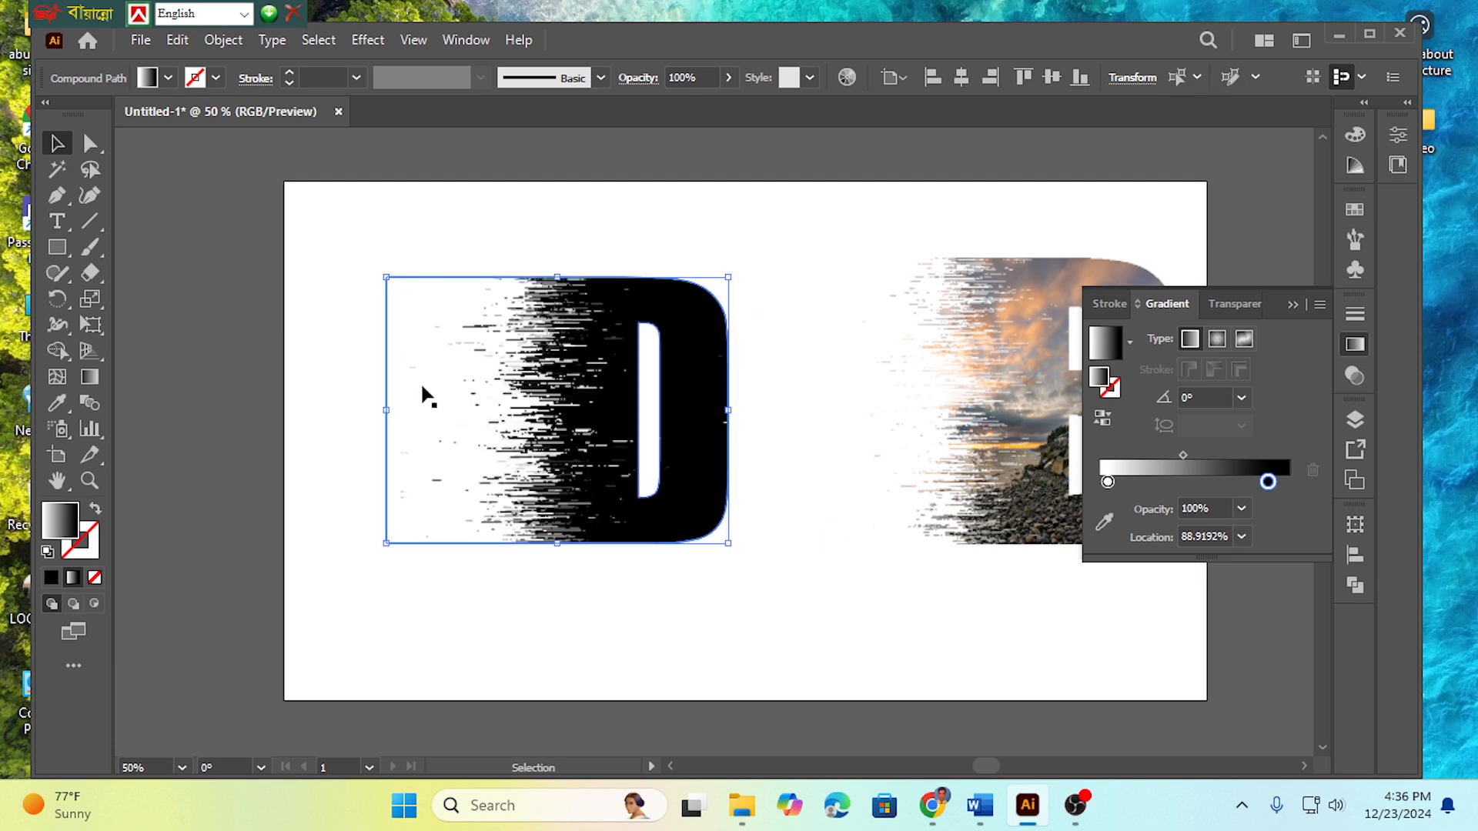
Place the linked Pexels coast photo whose file name ends in 8257919.jpg so that it covers the D.
left_click(139, 42)
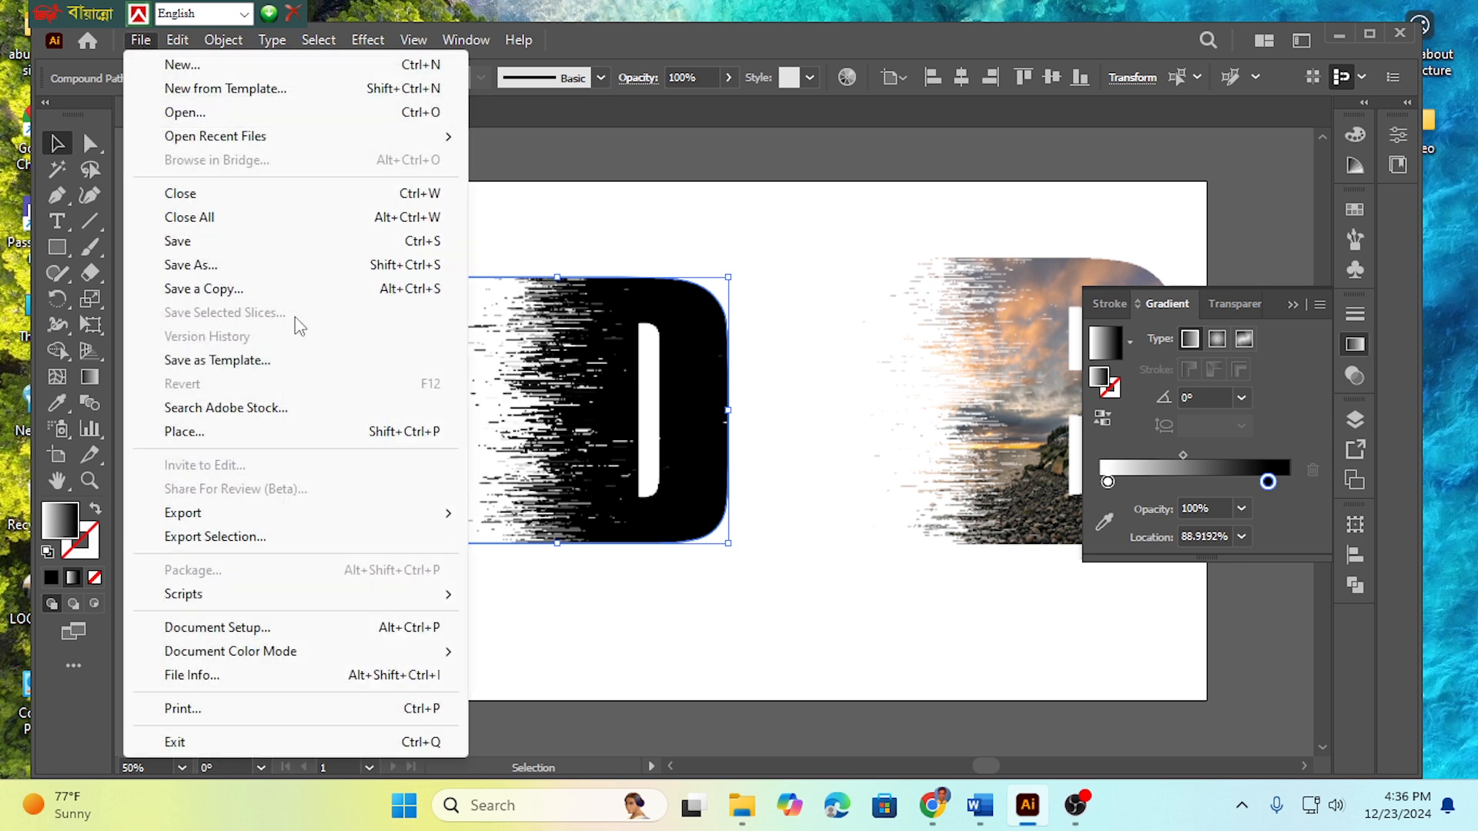
left_click(186, 432)
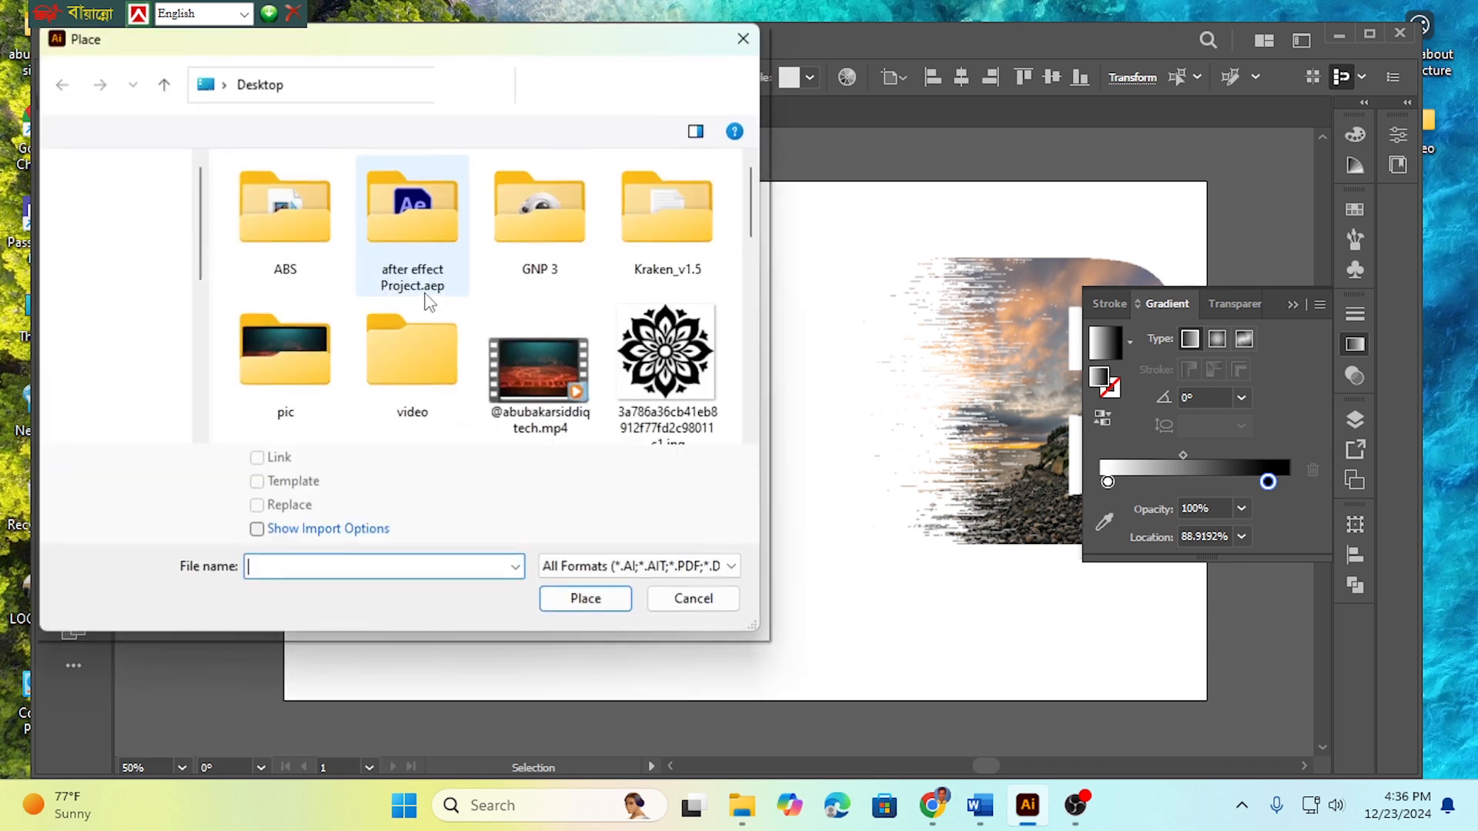
scroll(396, 336, "down", 15)
left_click(274, 224)
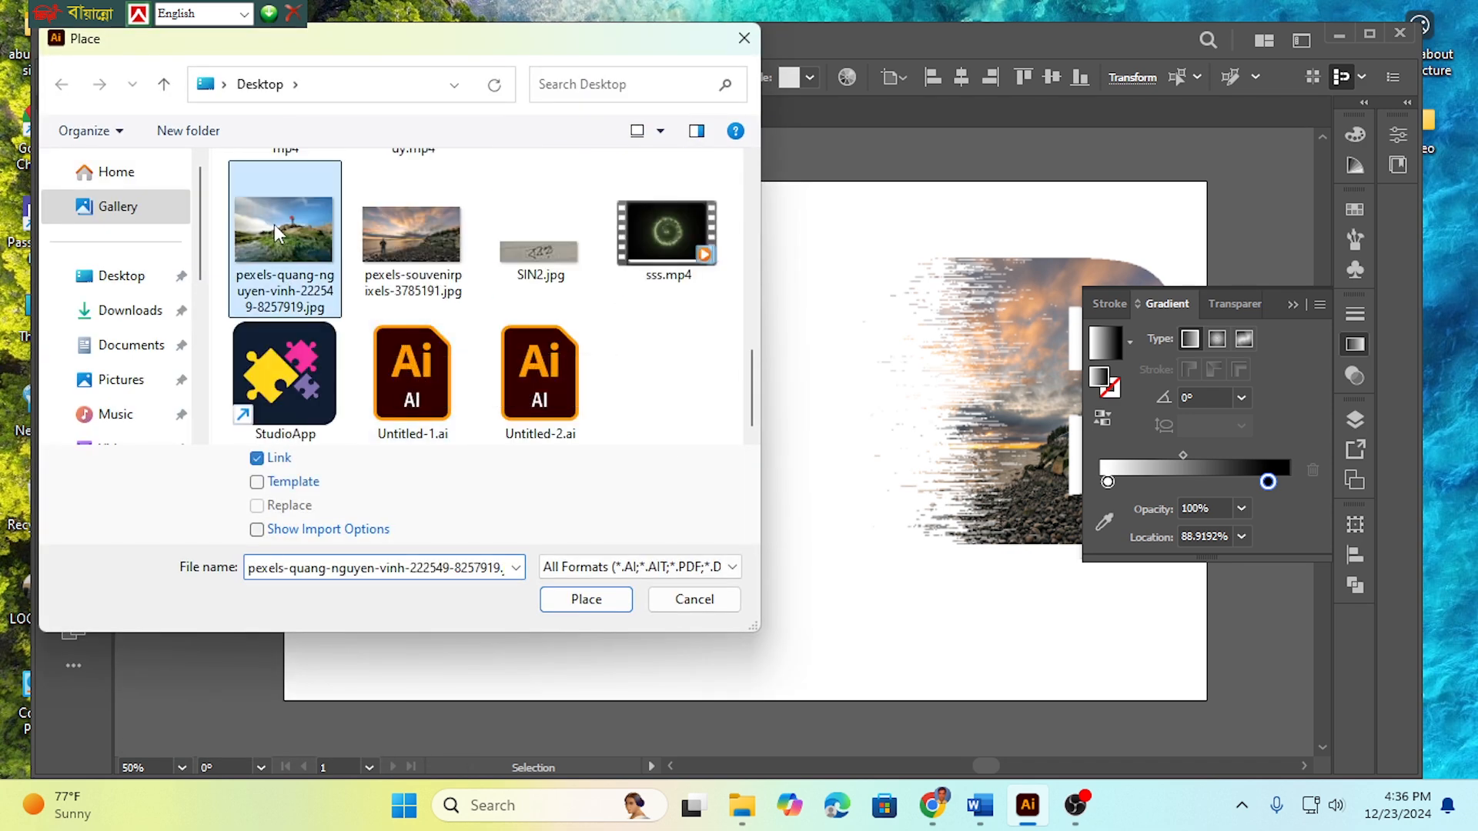
left_click(602, 608)
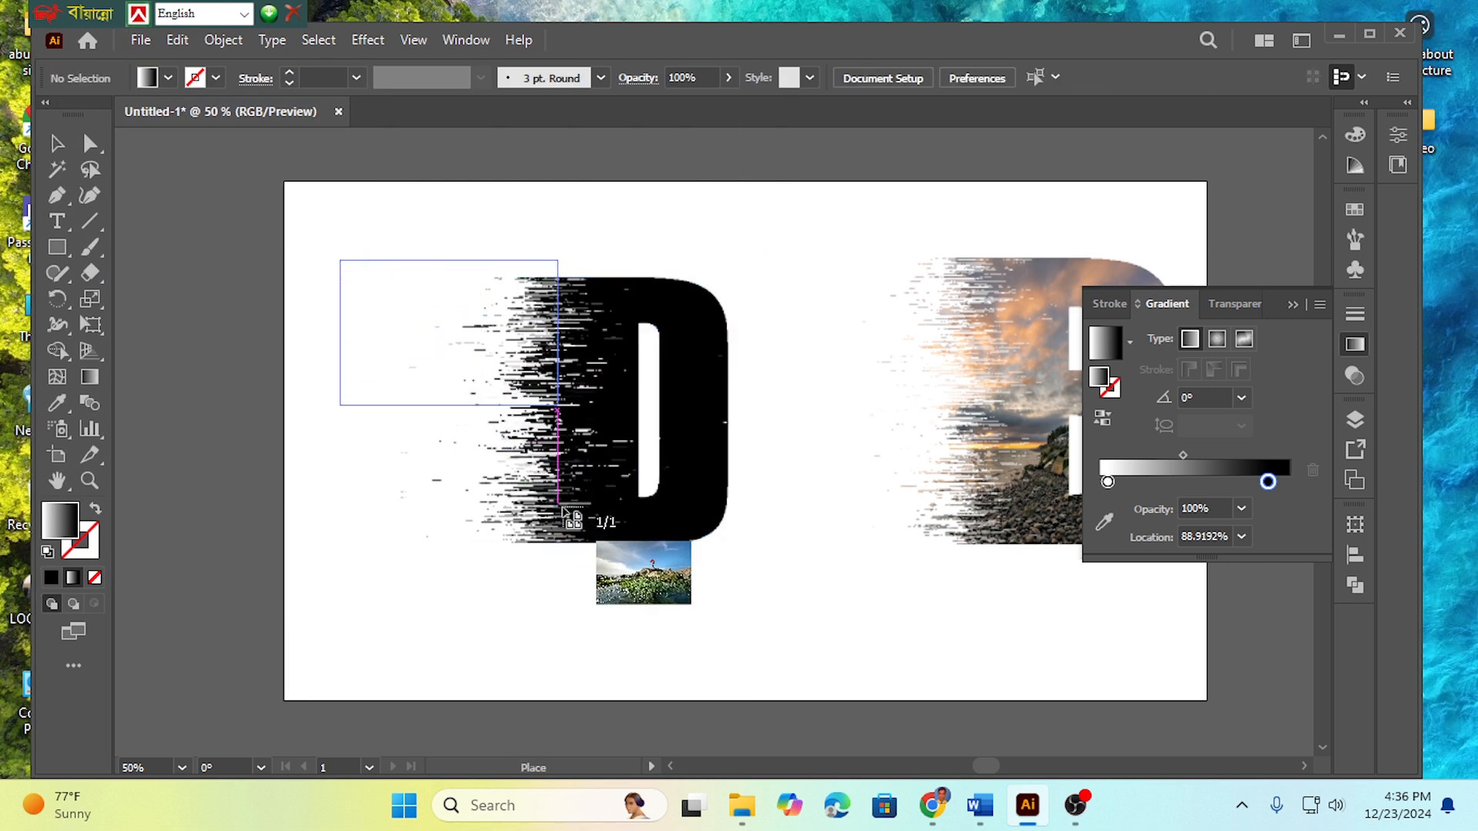
left_click(573, 408)
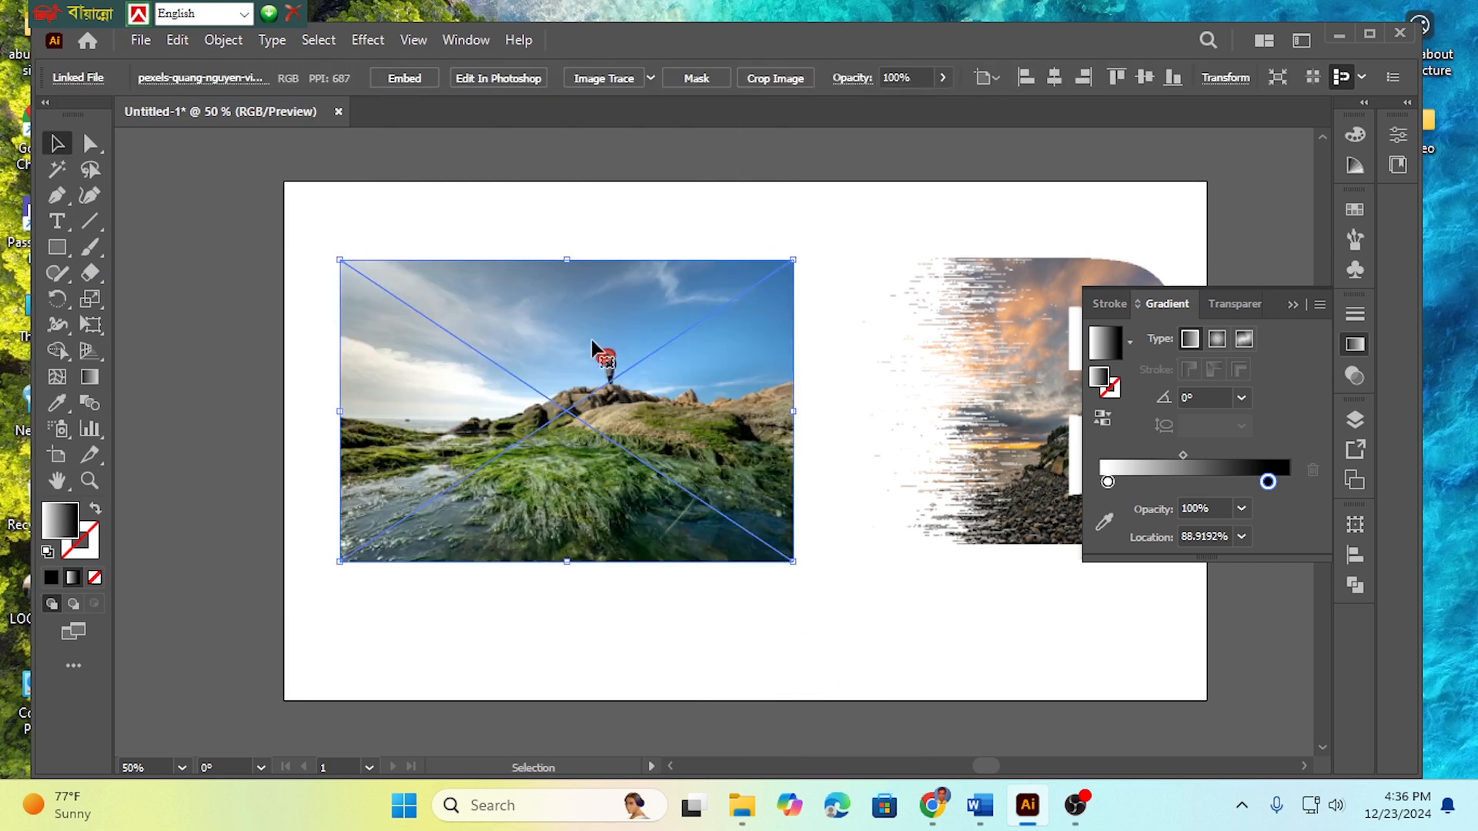
left_click_drag(573, 400, 560, 381)
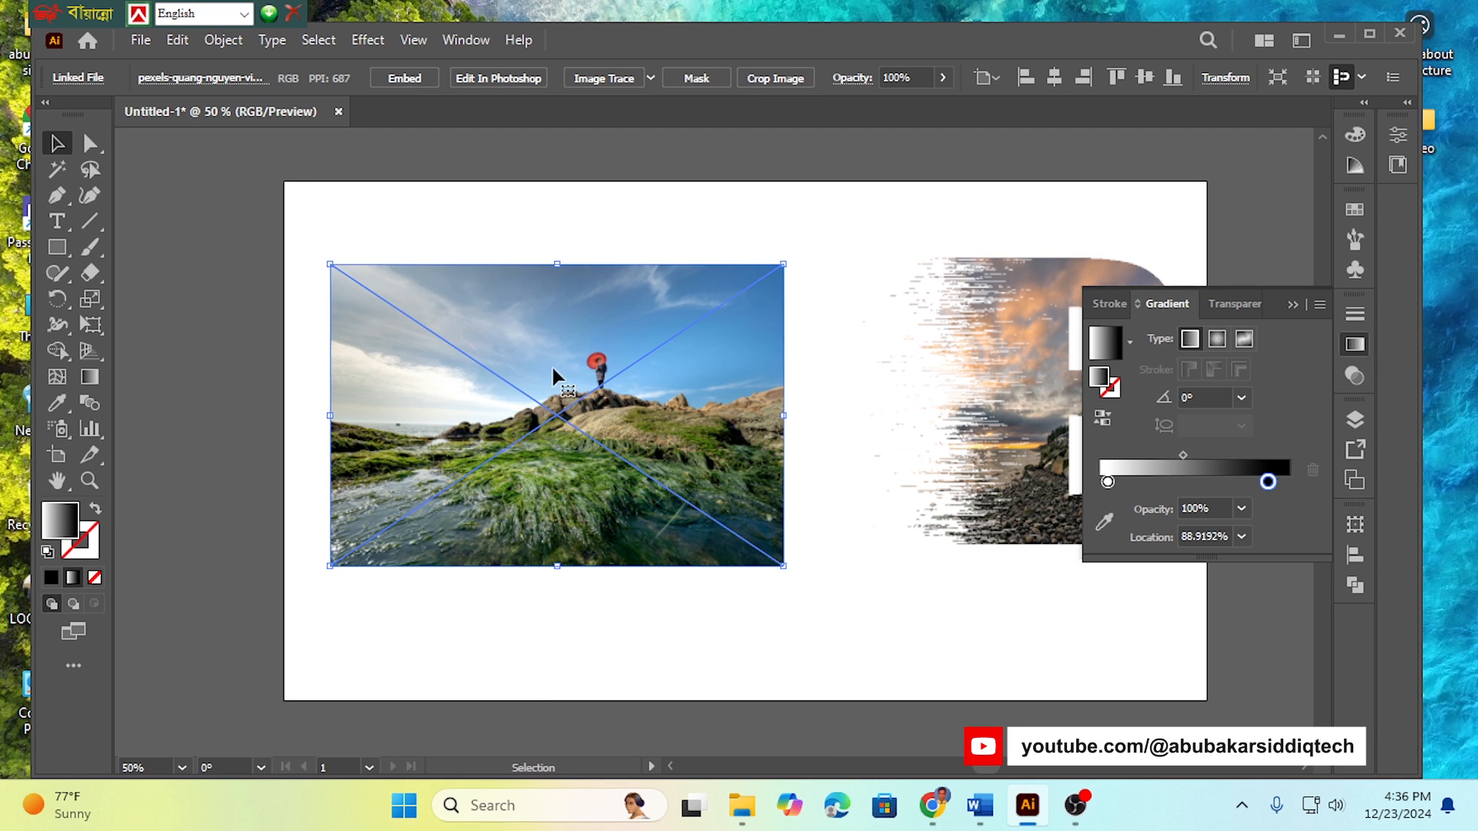
Send the coast photo behind the D and nudge it slightly left and up, keeping the whole letter within it.
right_click(552, 355)
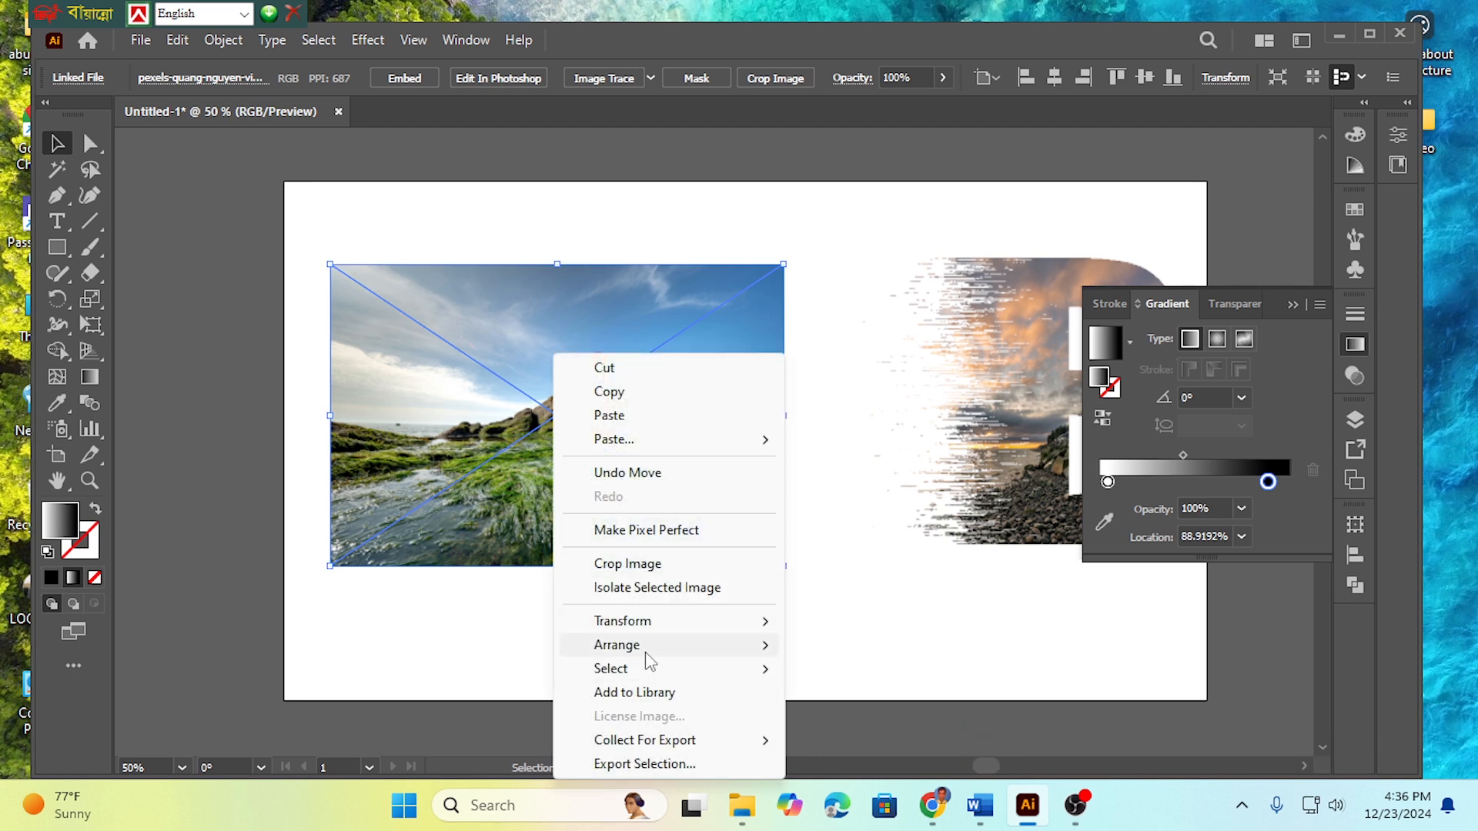
mouse_move(648, 647)
left_click(859, 720)
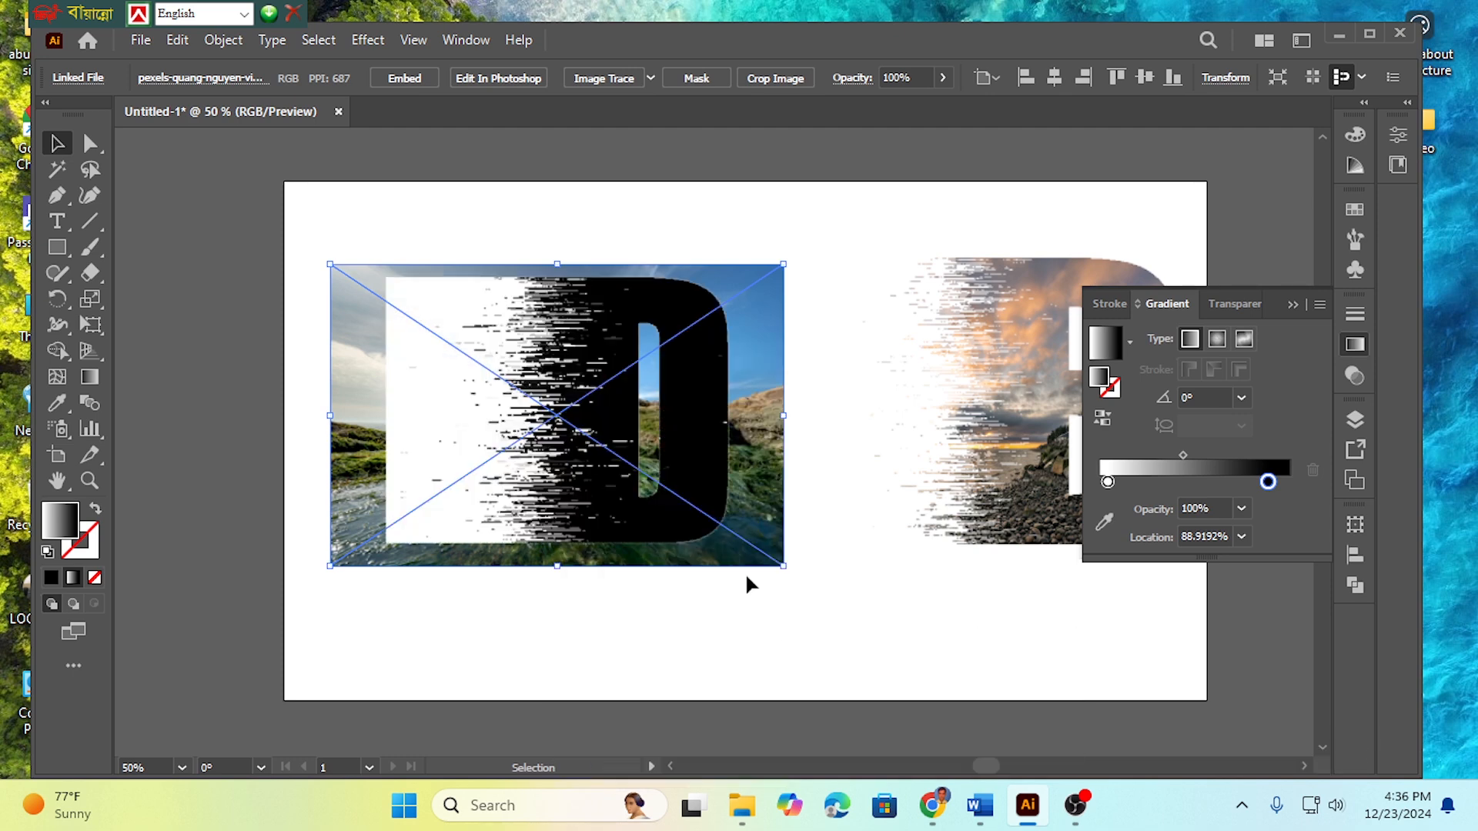
left_click(351, 223)
left_click_drag(357, 379, 344, 375)
Select the D together with the coast photo, make an opacity mask from them with Clip and Invert Mask on, and deselect the result.
left_click_drag(356, 208, 502, 401)
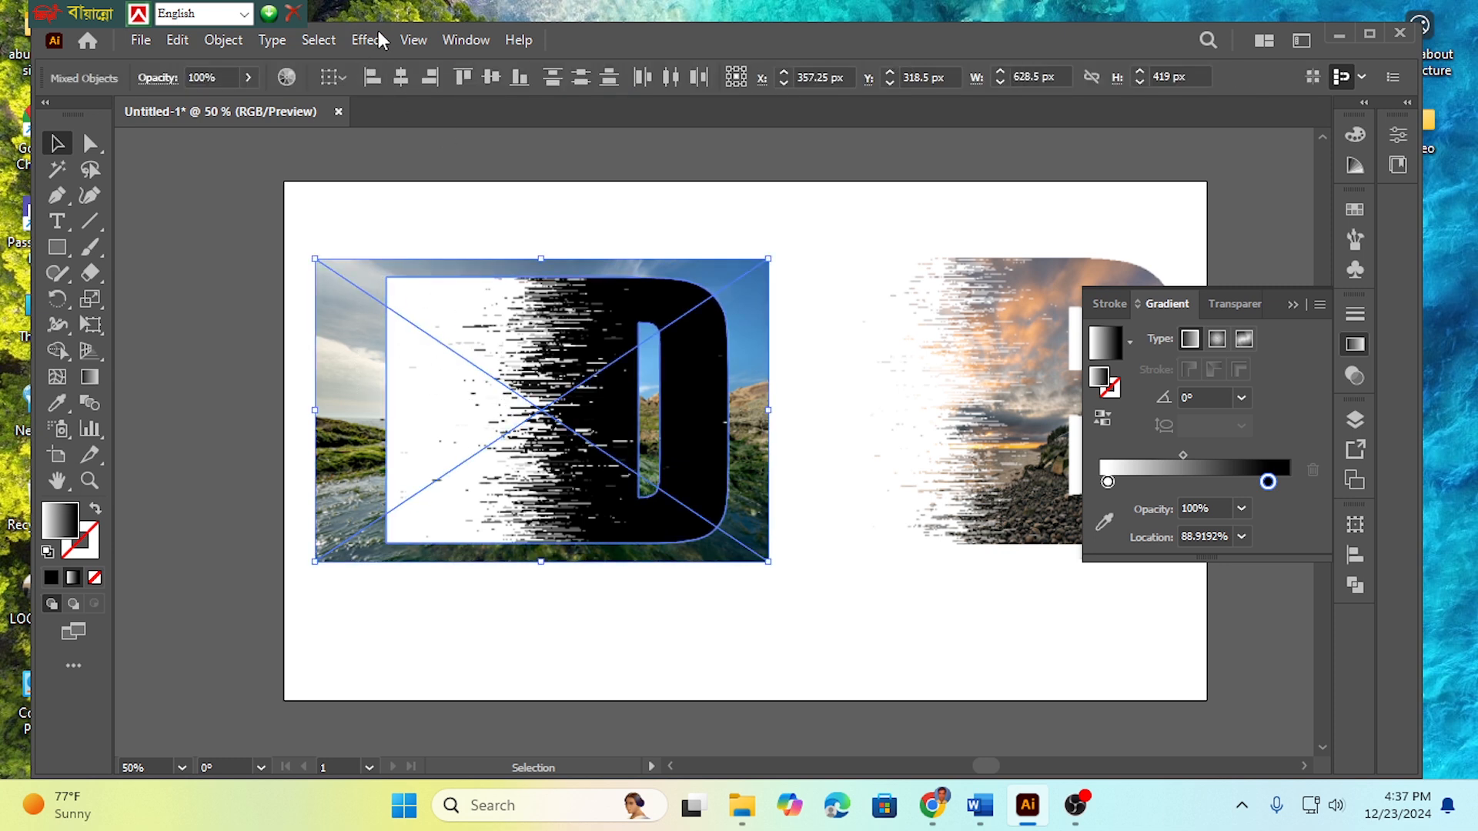
left_click(455, 35)
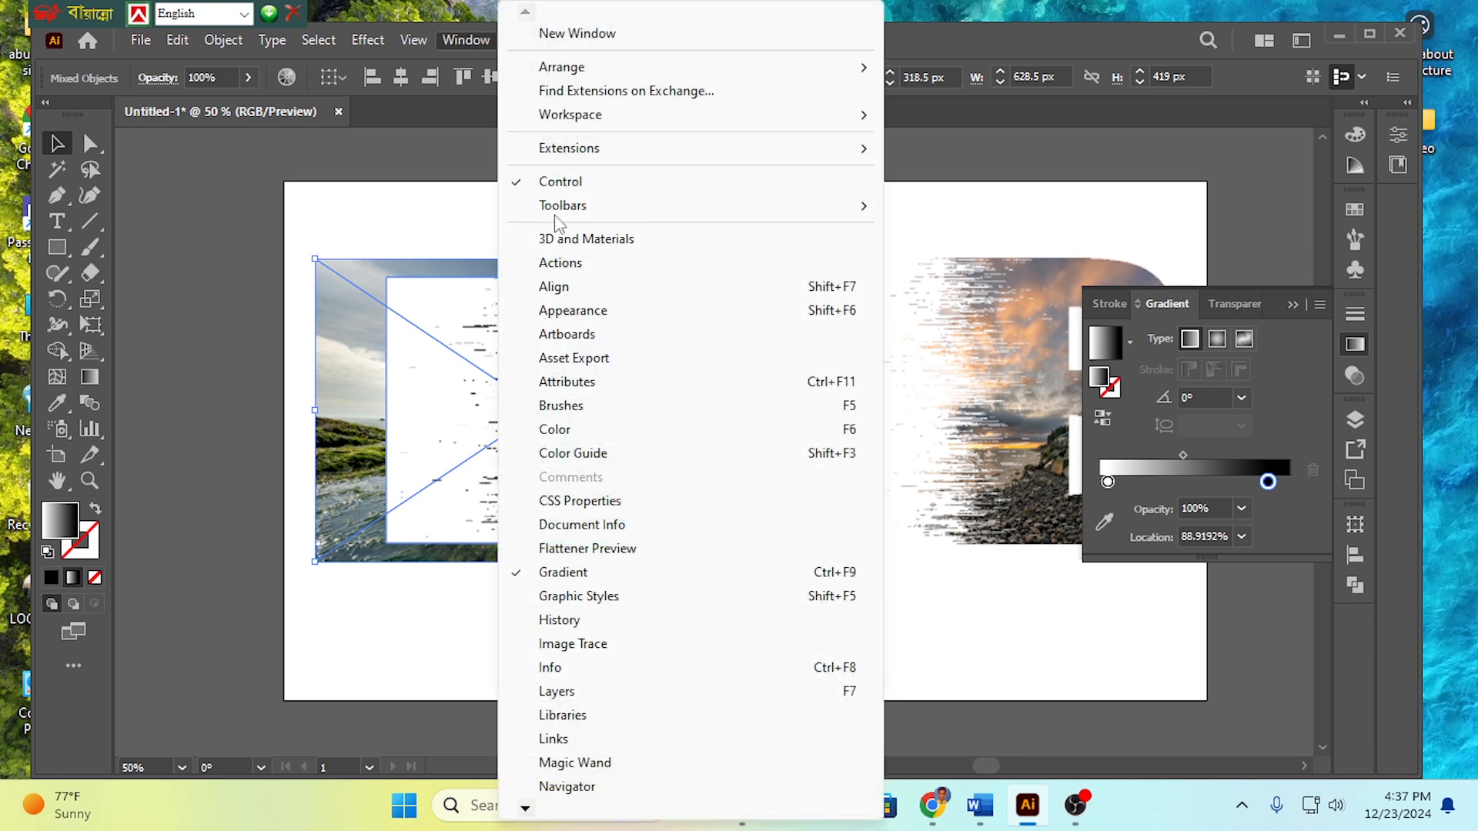
left_click(578, 317)
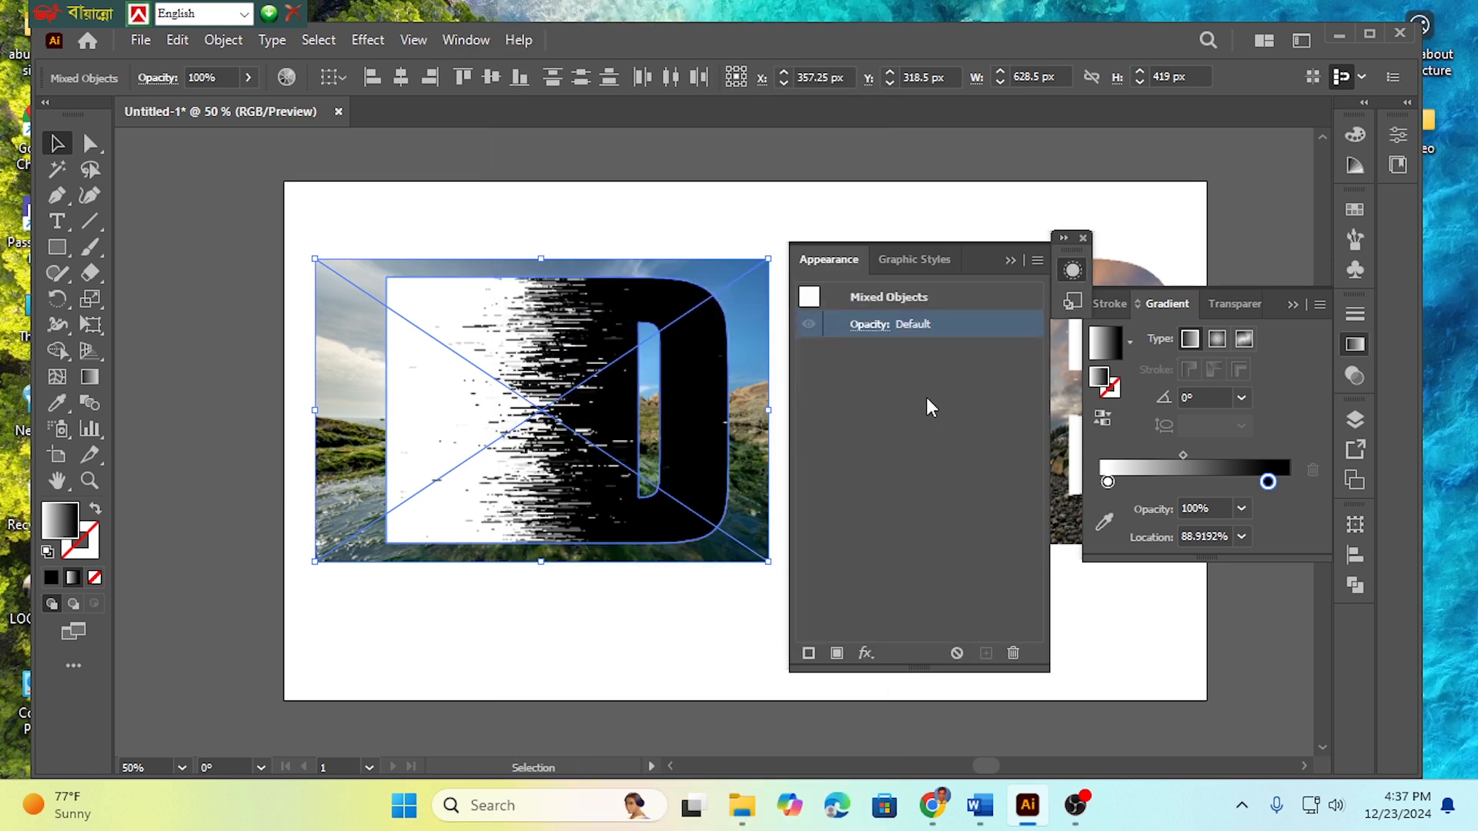
left_click(875, 332)
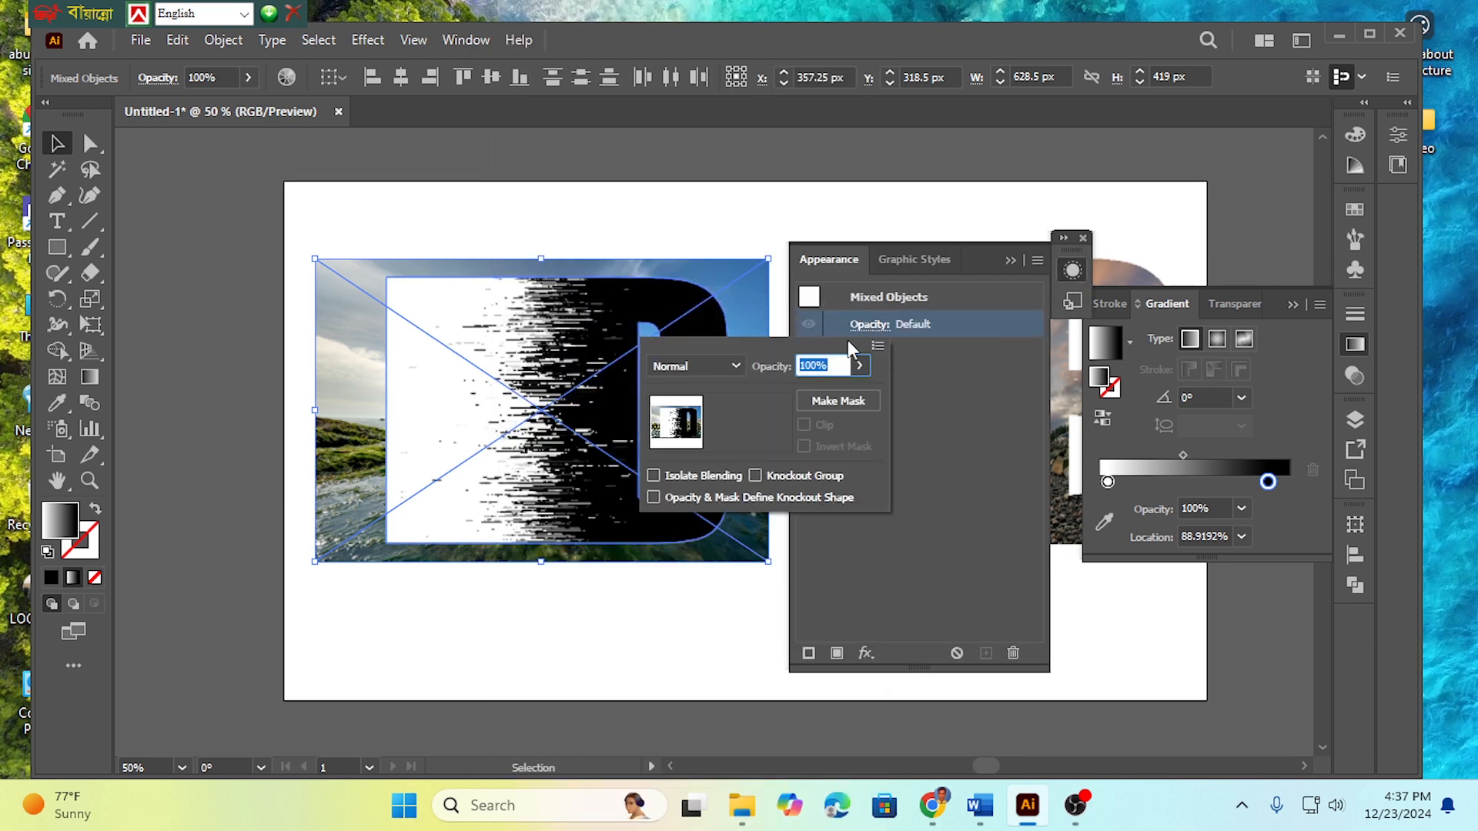
left_click(833, 400)
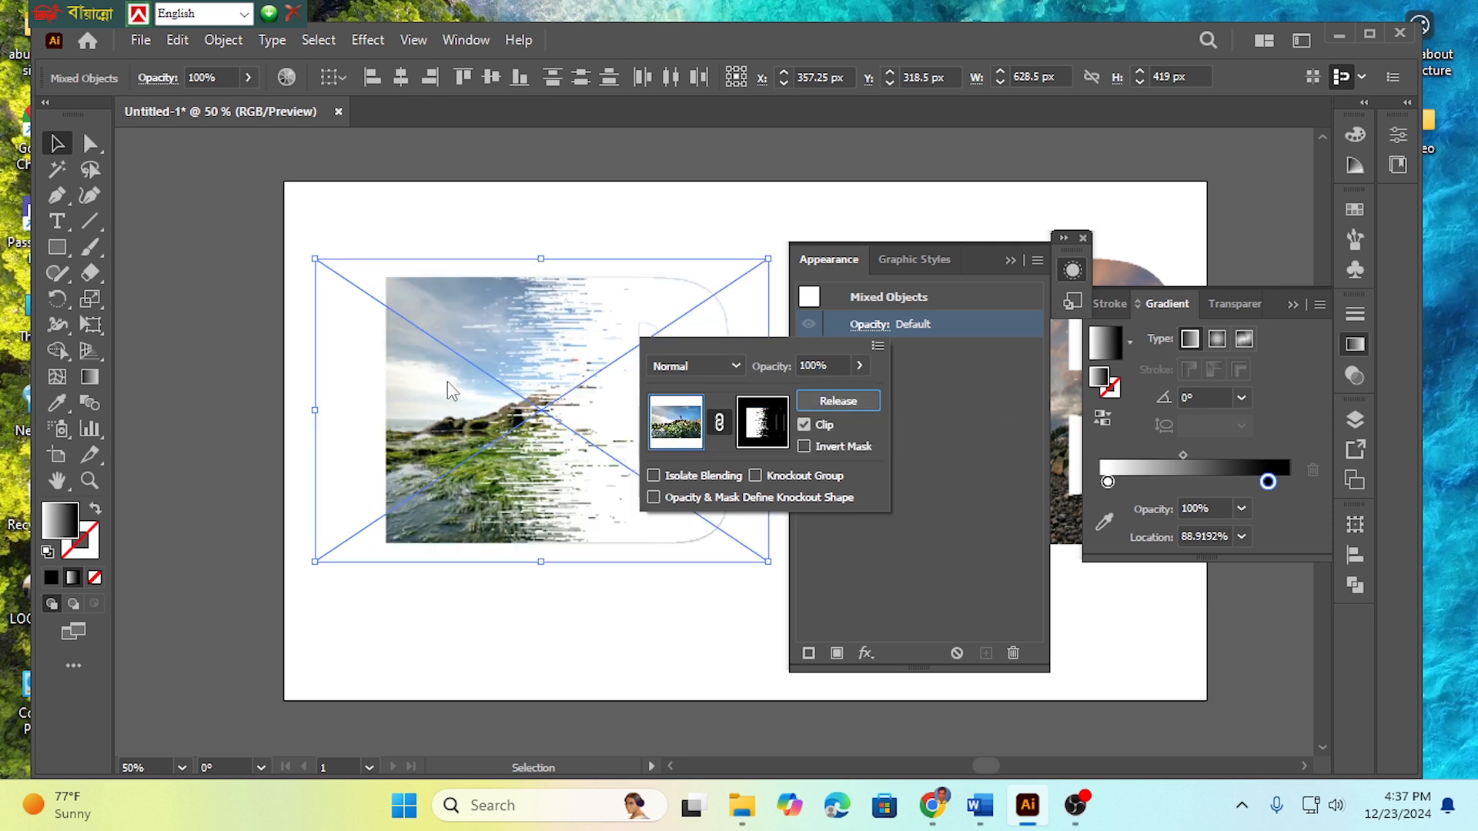
left_click(804, 445)
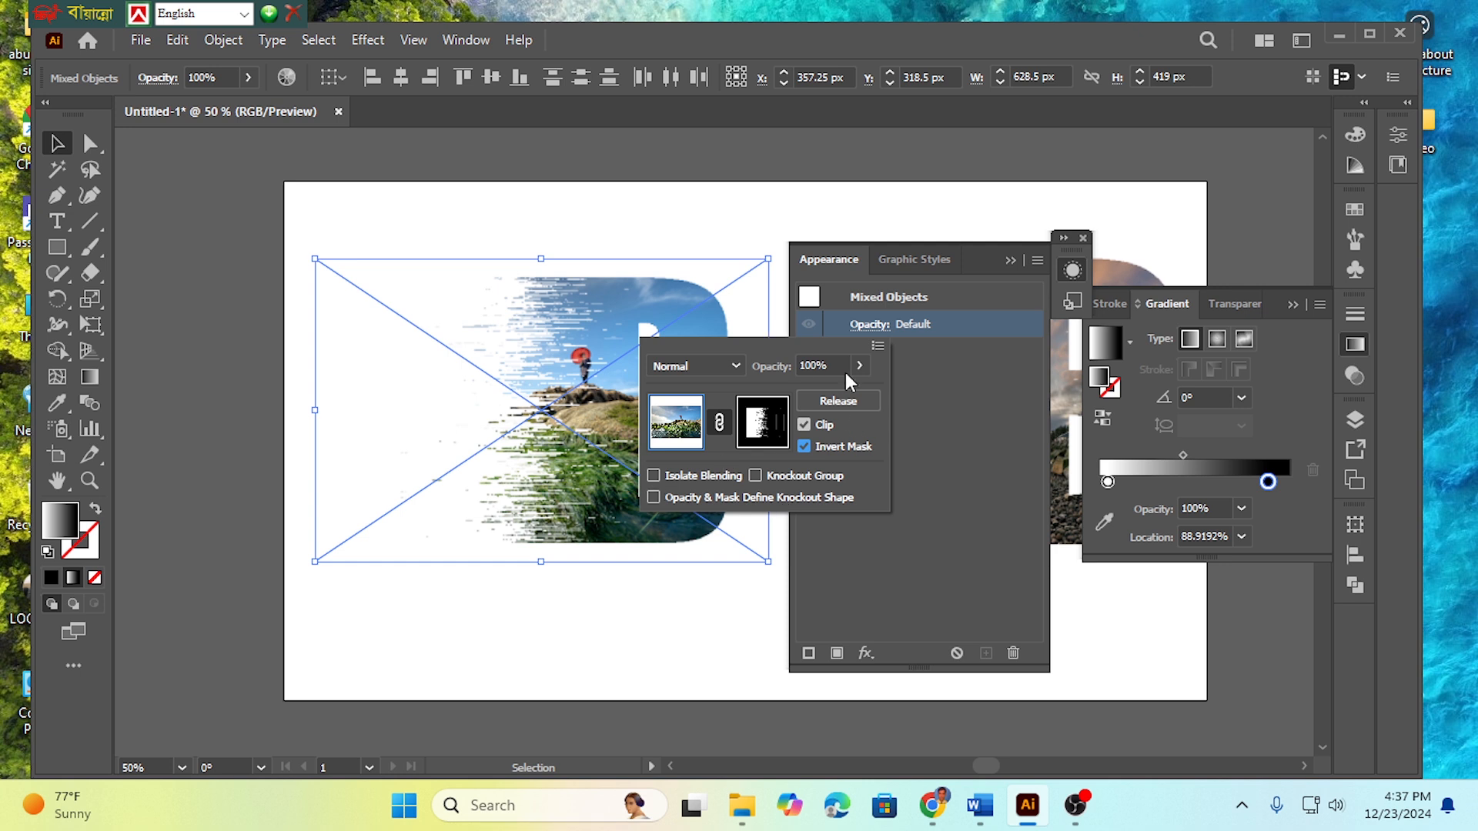
left_click(1072, 269)
left_click(1084, 238)
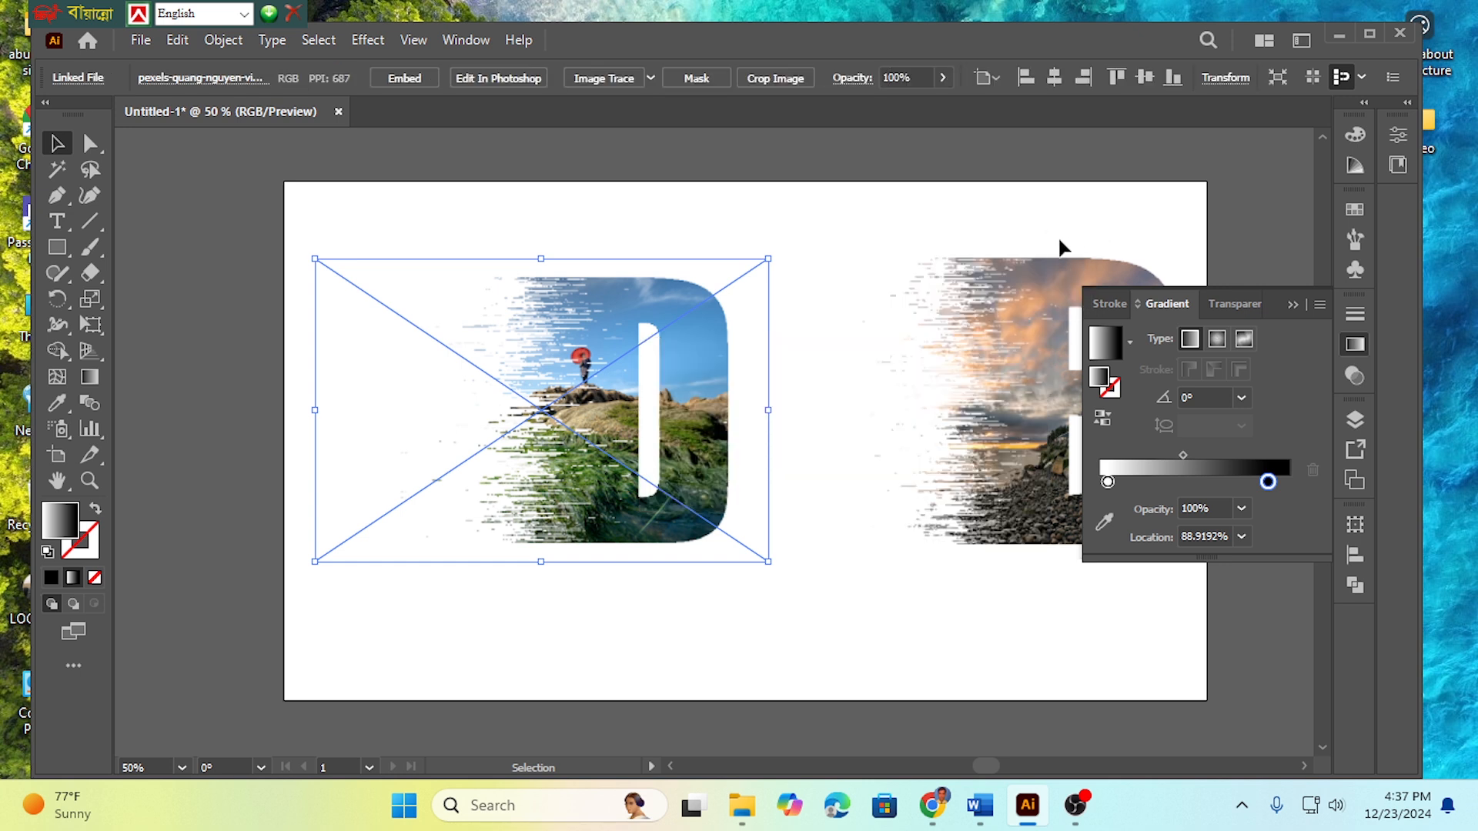
left_click(743, 647)
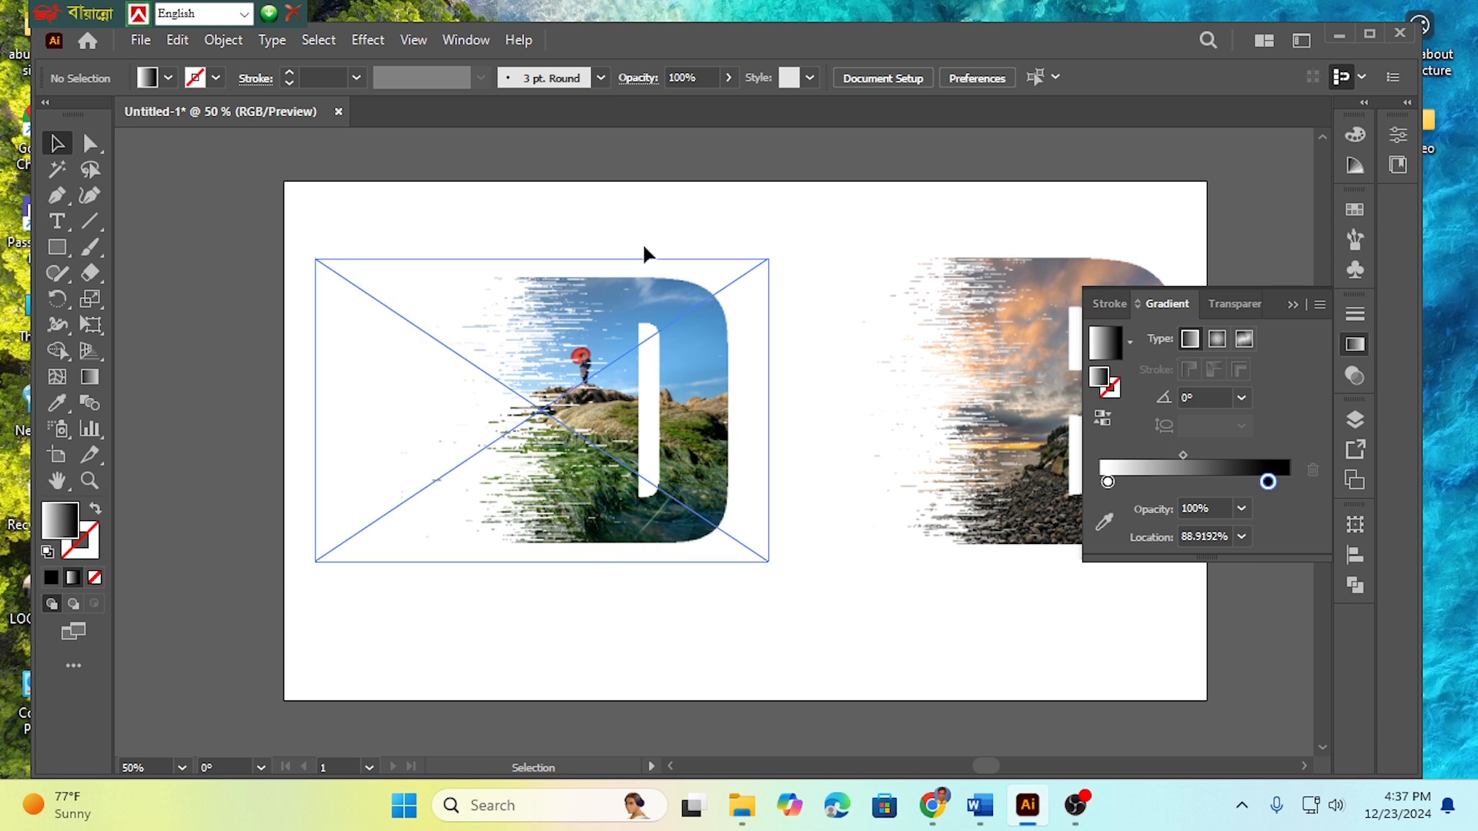
left_click(1292, 305)
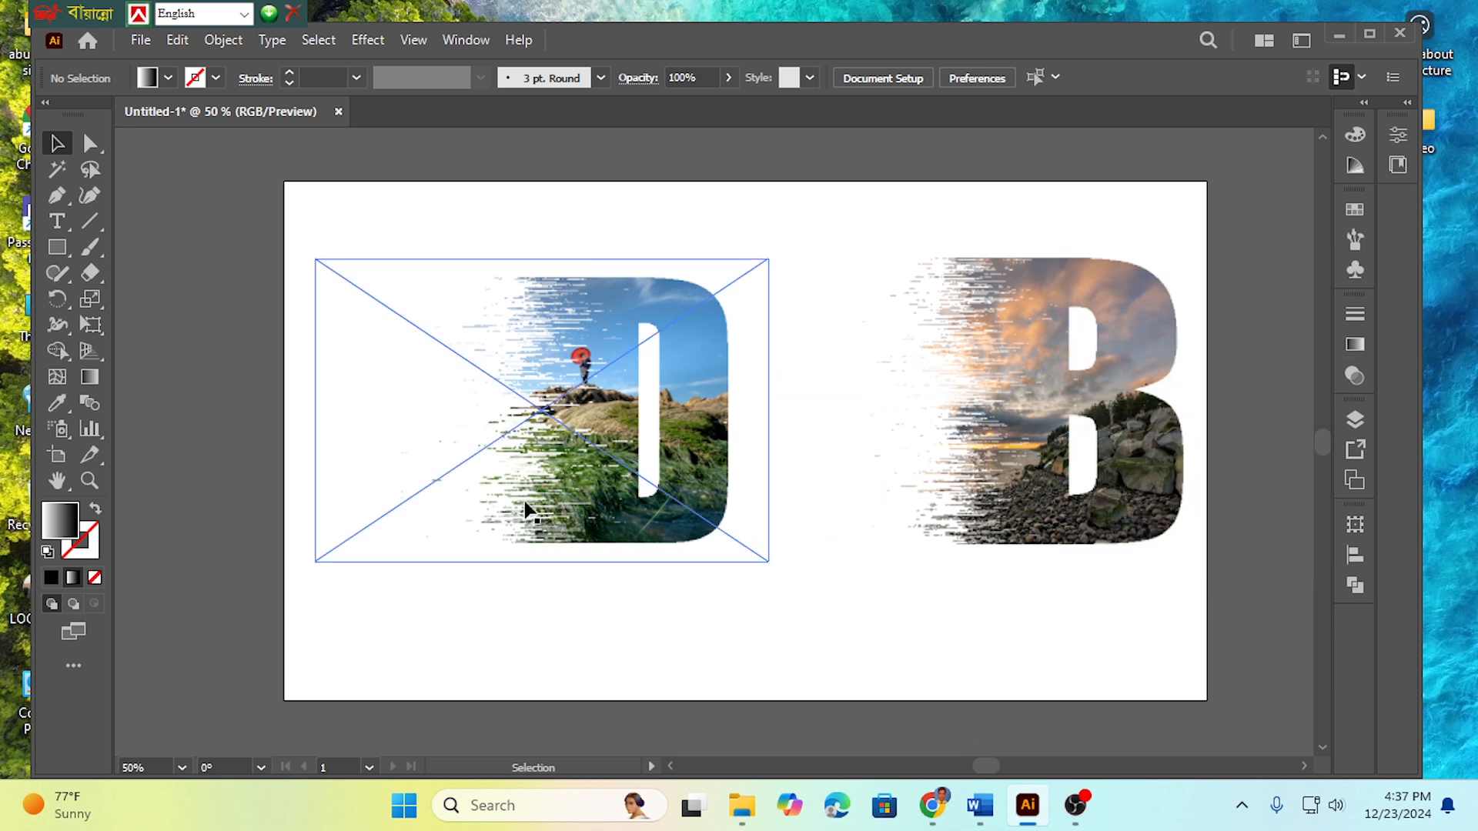